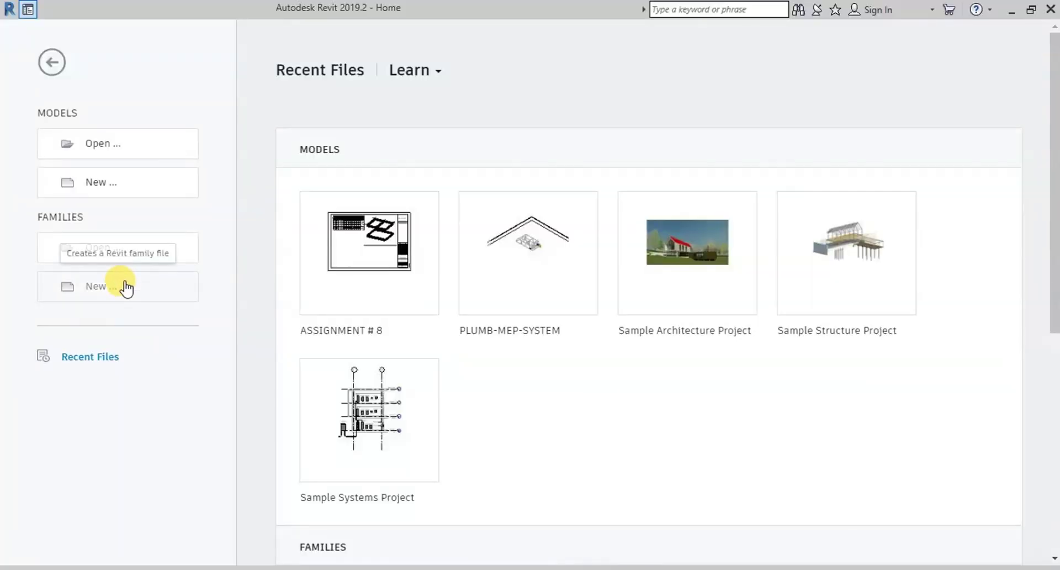
# - Create a new family from the Window.rft template in Family Templates > English_I
pyautogui.click(119, 286)
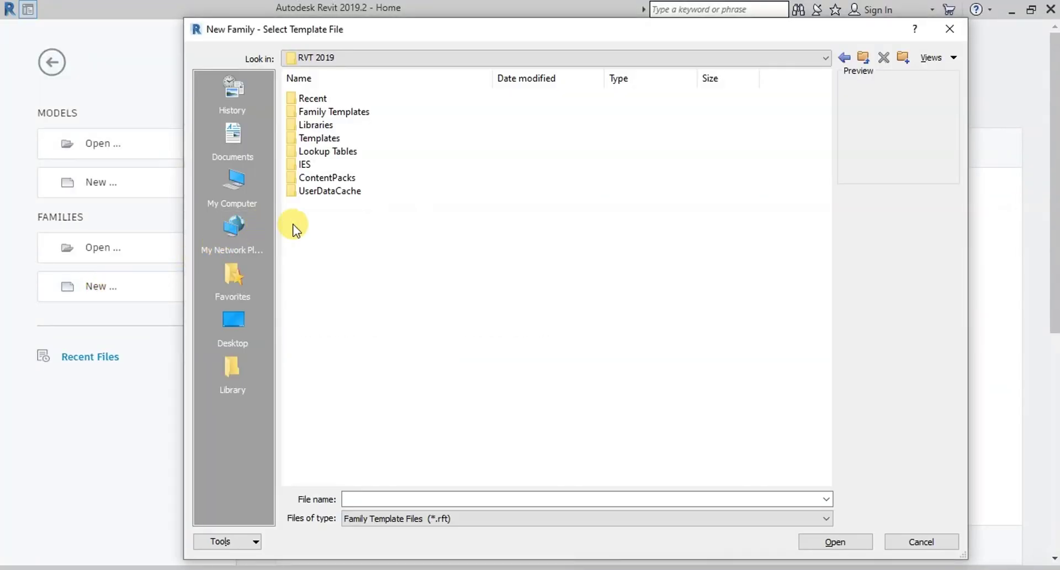
pyautogui.doubleClick(324, 111)
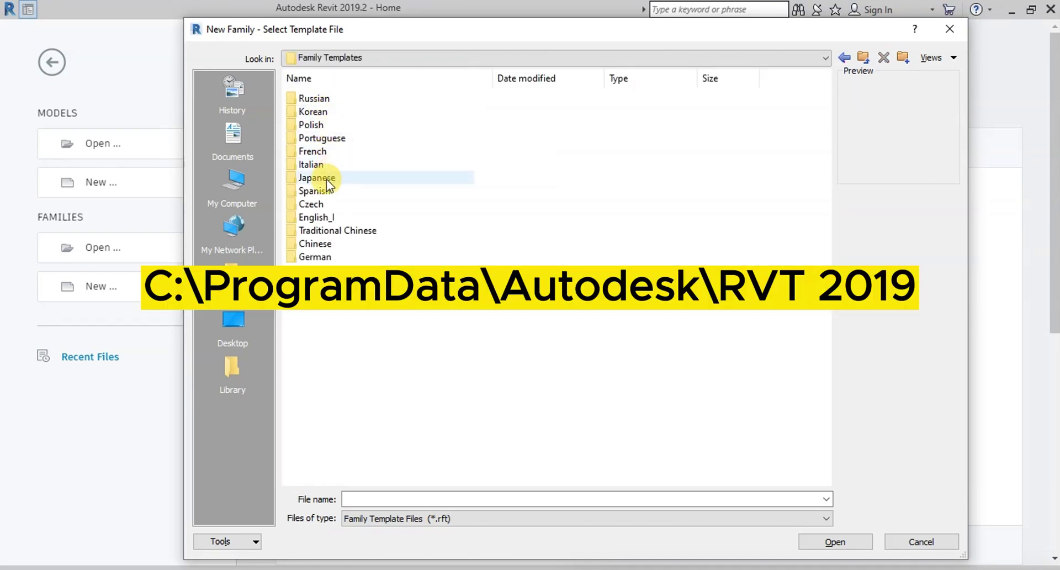
pyautogui.doubleClick(322, 216)
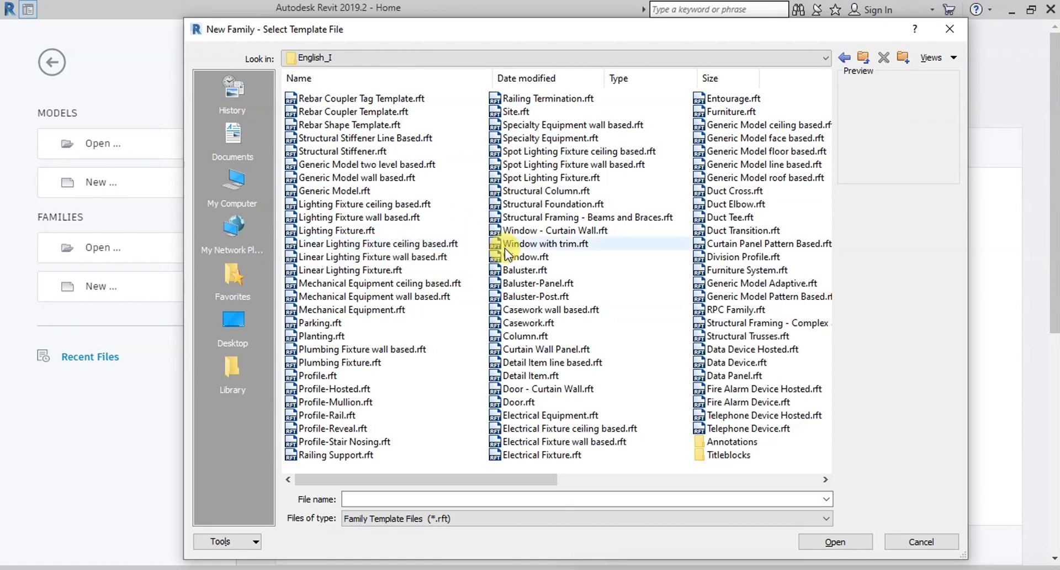
pyautogui.click(532, 255)
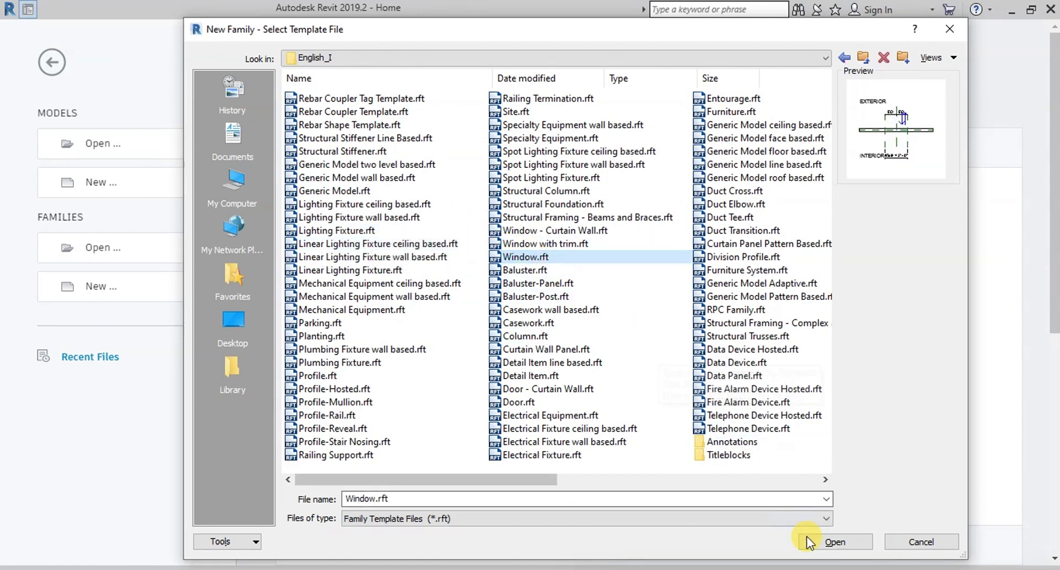
pyautogui.click(819, 544)
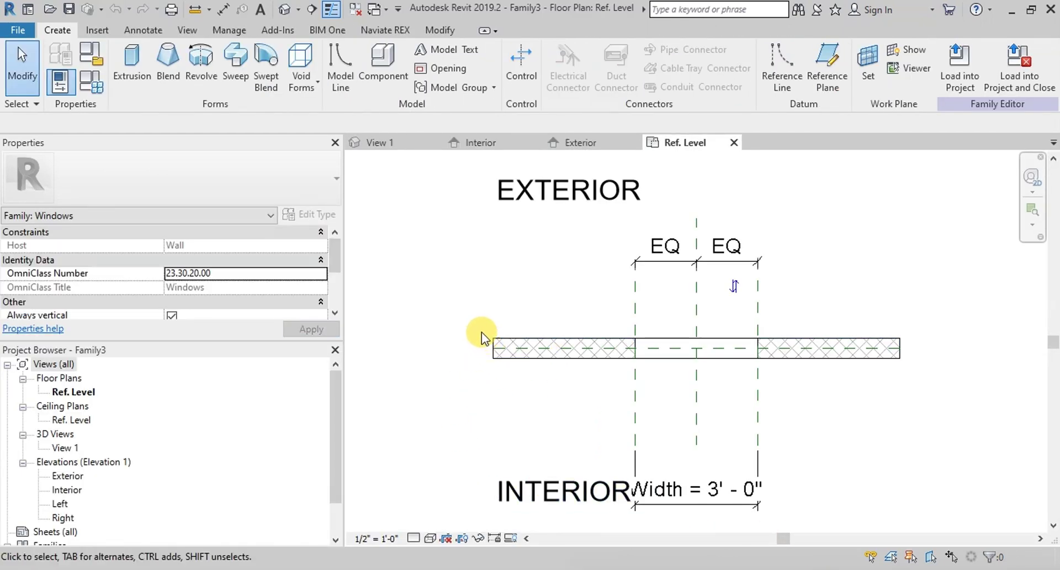
# - Check 3D View 1, then open the Exterior elevation zoomed in on the wall opening
pyautogui.click(380, 142)
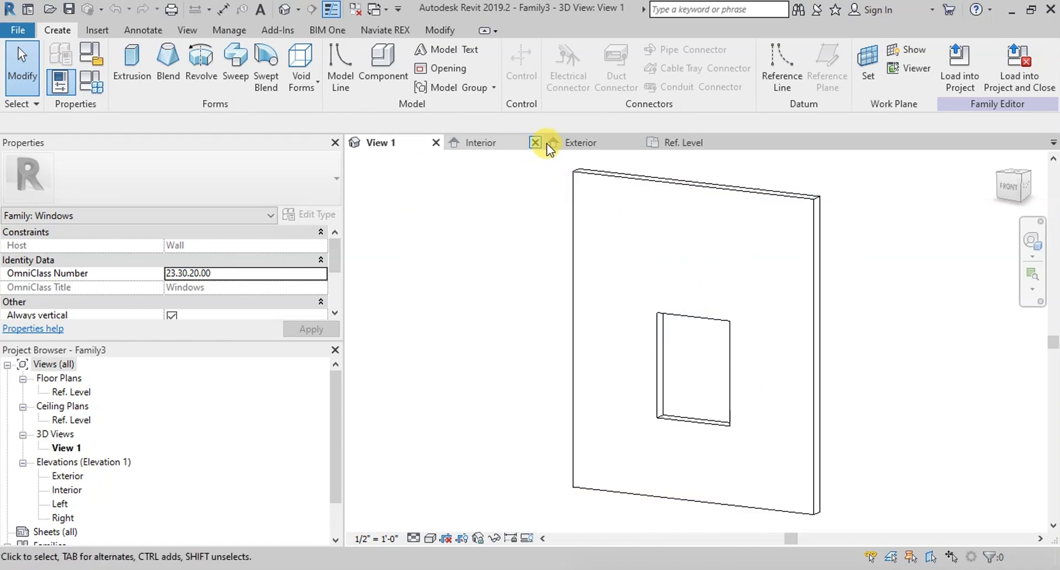
pyautogui.click(580, 142)
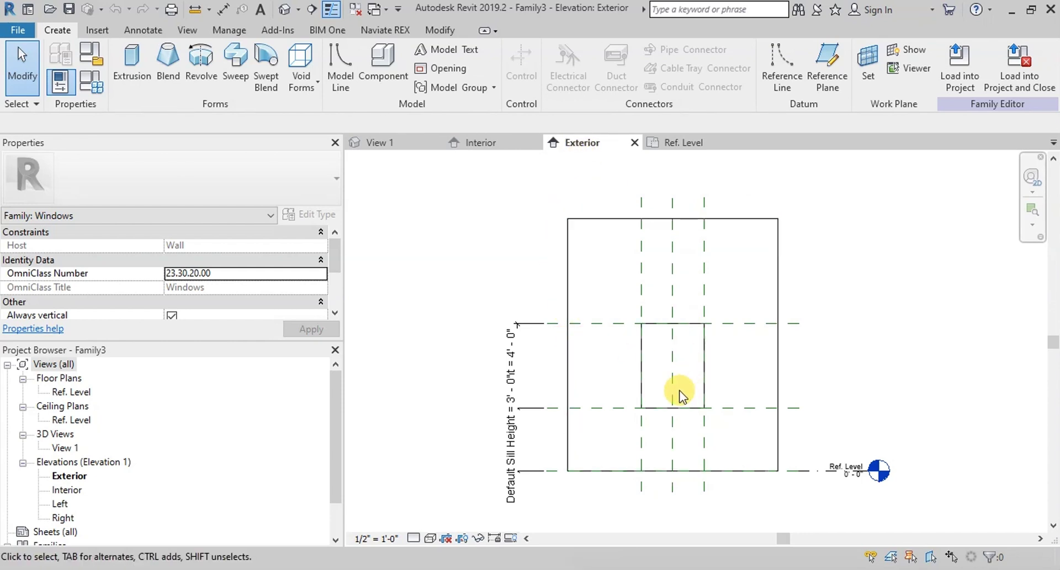
pyautogui.scroll(5, 681, 392)
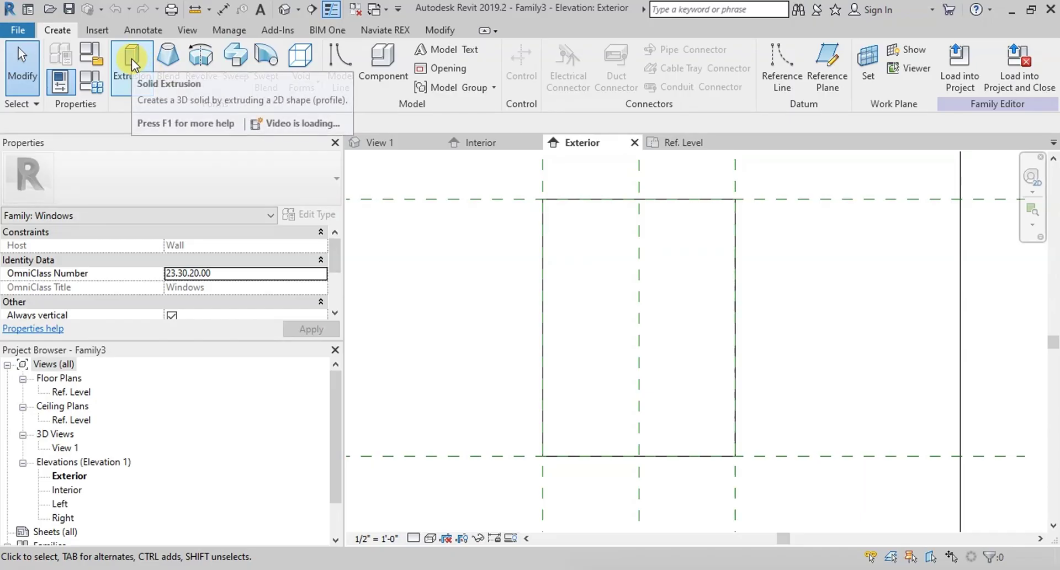
# - Extrude outer and inner rectangles sketched on the opening to form the window frame
pyautogui.click(131, 59)
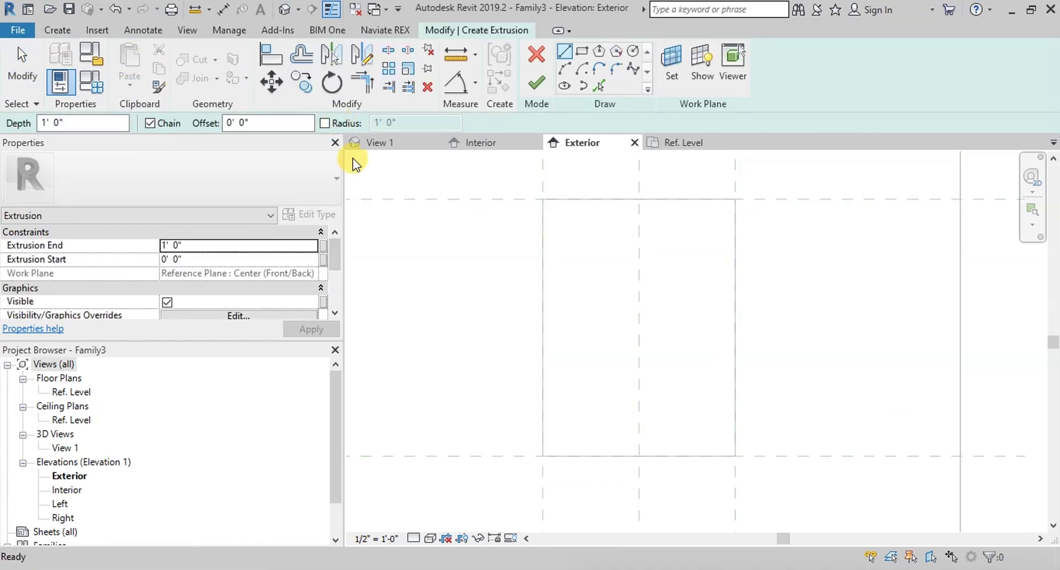
pyautogui.click(582, 53)
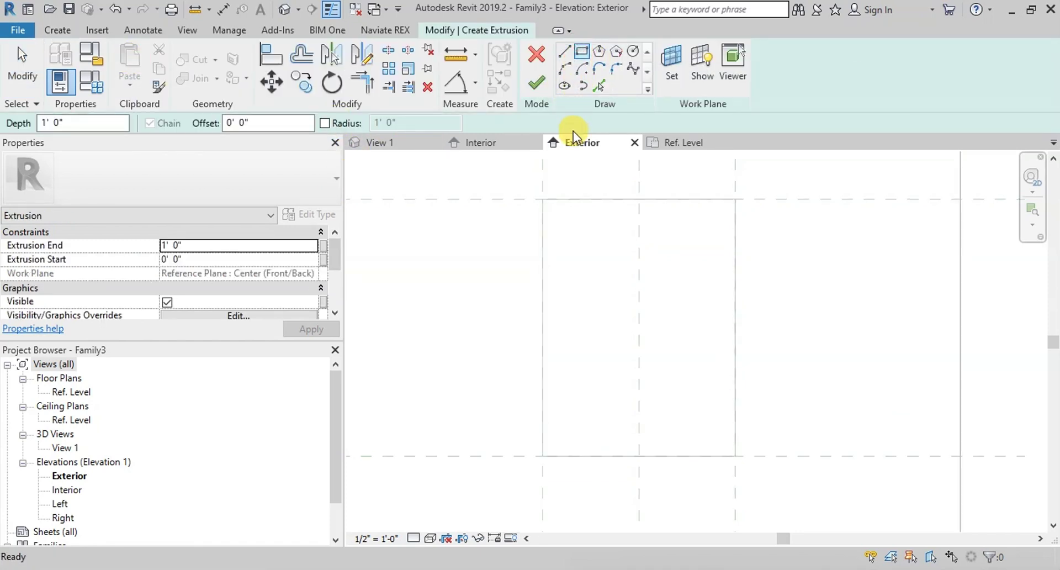
pyautogui.click(542, 199)
pyautogui.click(734, 456)
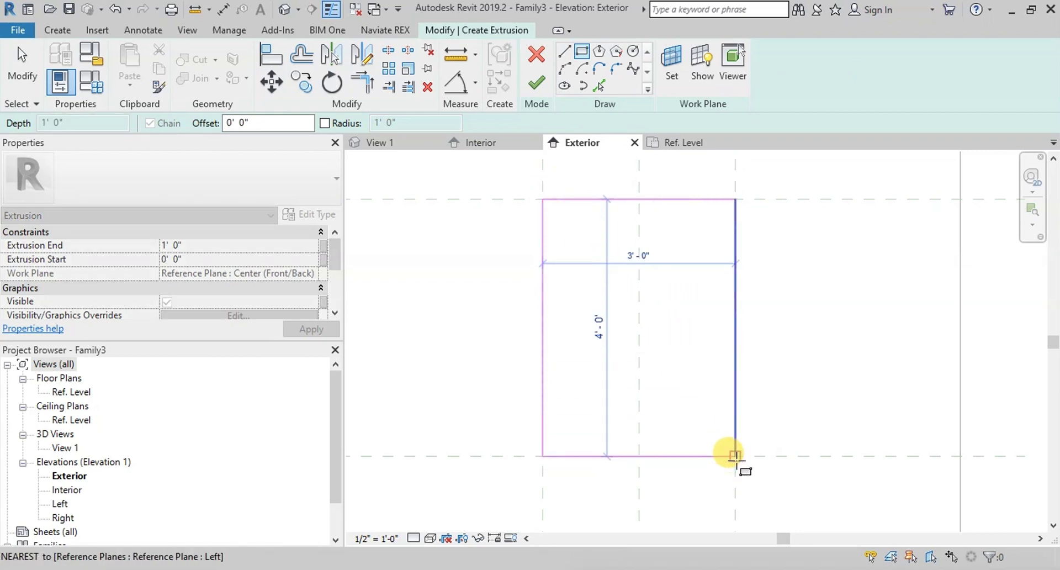
pyautogui.scroll(5, 545, 204)
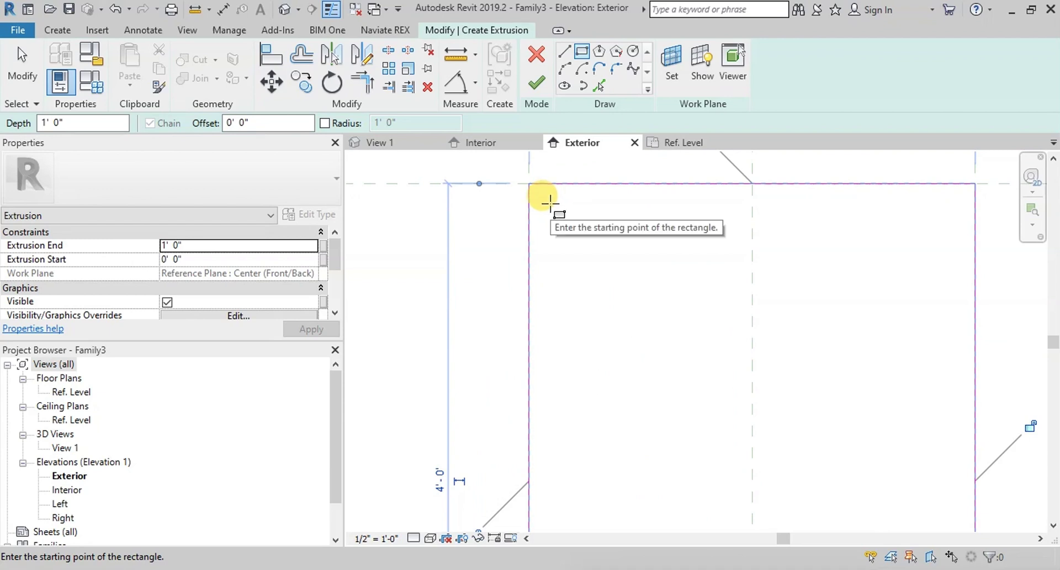
pyautogui.click(550, 202)
pyautogui.scroll(-3, 530, 209)
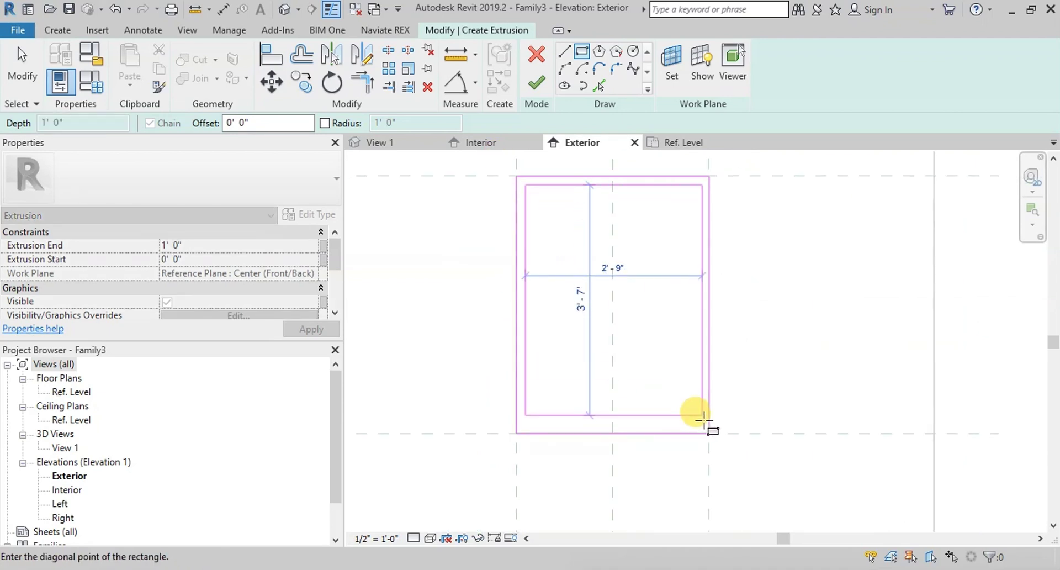
pyautogui.scroll(3, 697, 428)
pyautogui.click(697, 434)
pyautogui.scroll(-3, 697, 435)
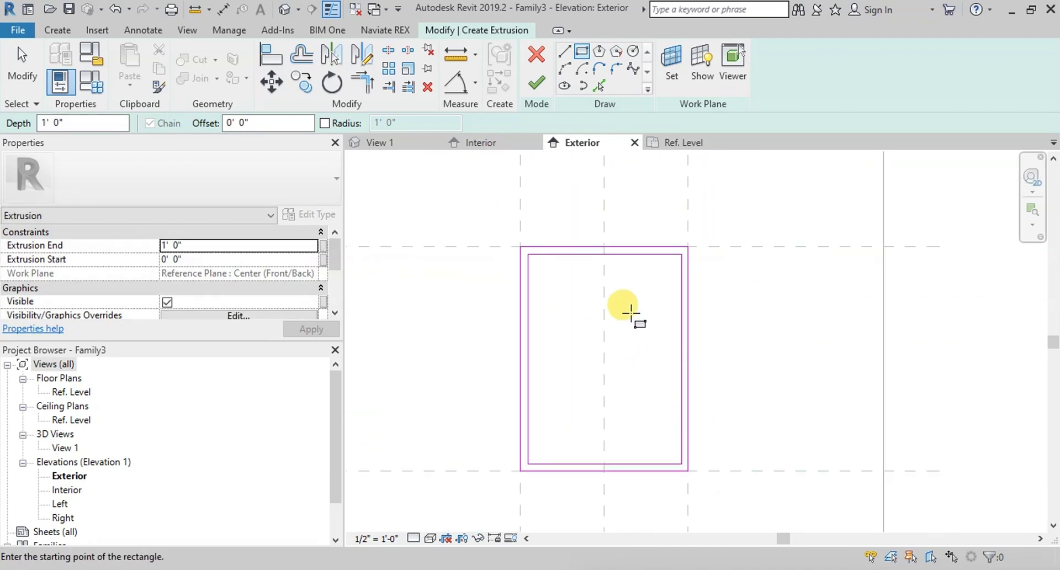
pyautogui.click(536, 88)
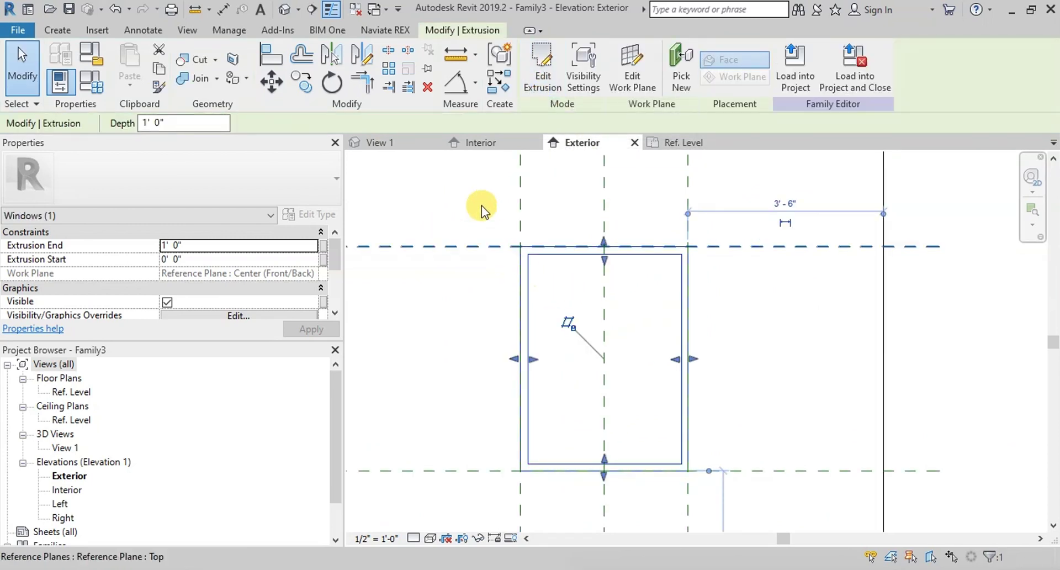
# - In the Ref. Level plan, align the frame edges to both wall faces, then return to Exterior
pyautogui.click(413, 144)
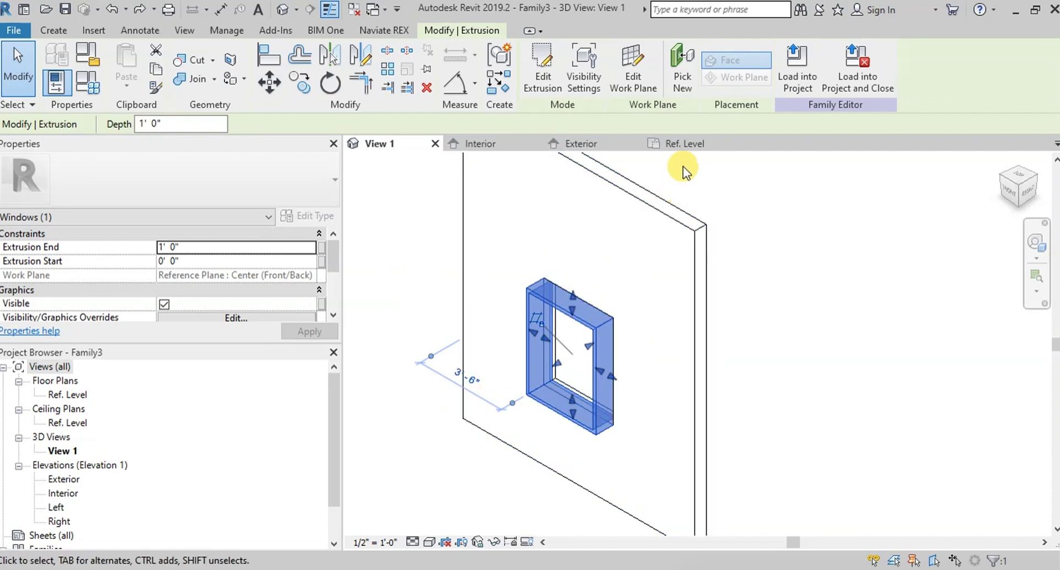
pyautogui.click(685, 144)
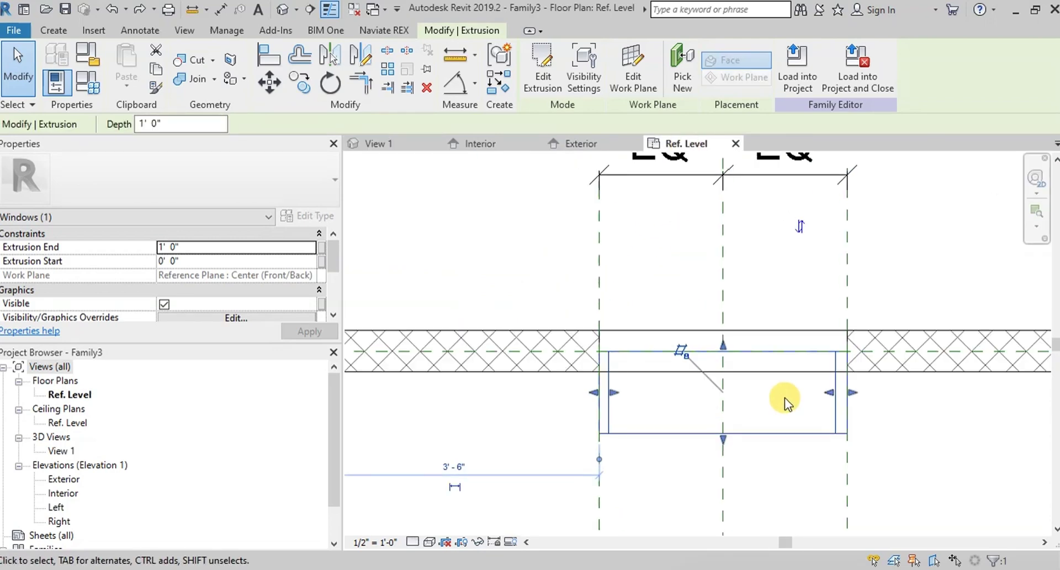
pyautogui.click(743, 391)
pyautogui.click(269, 55)
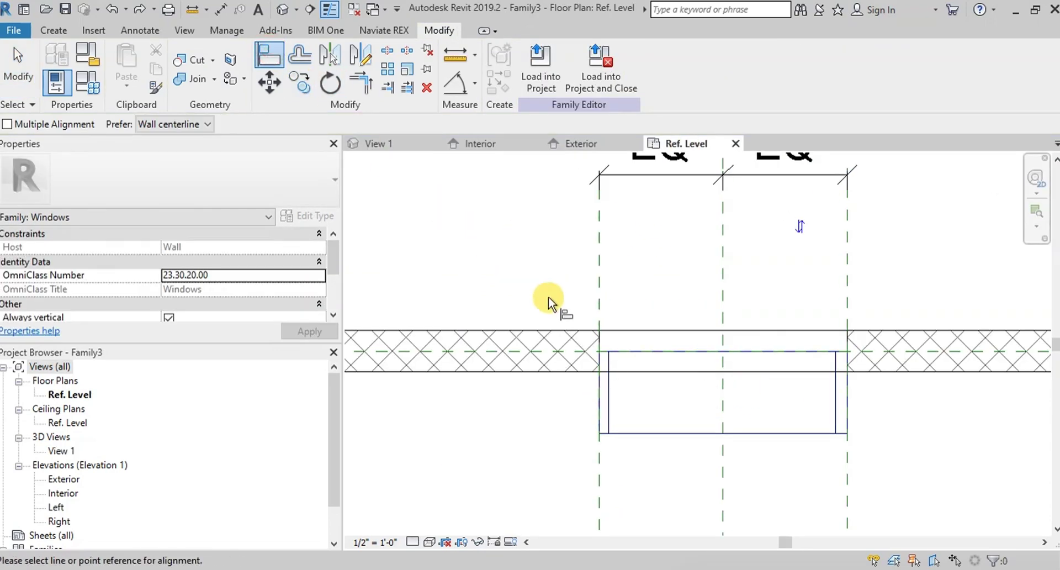
pyautogui.click(640, 329)
pyautogui.click(645, 346)
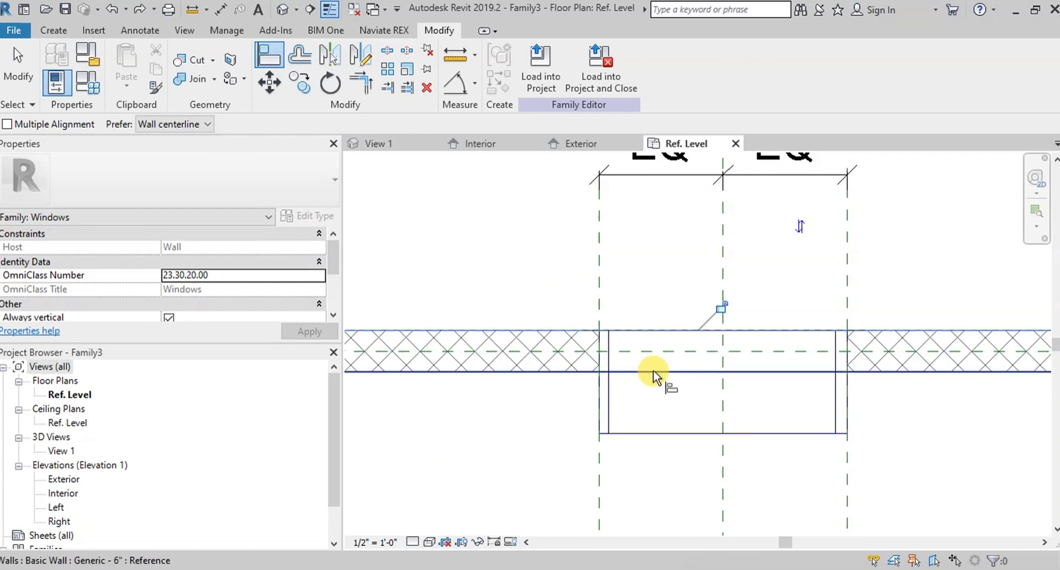
pyautogui.click(653, 370)
pyautogui.click(662, 433)
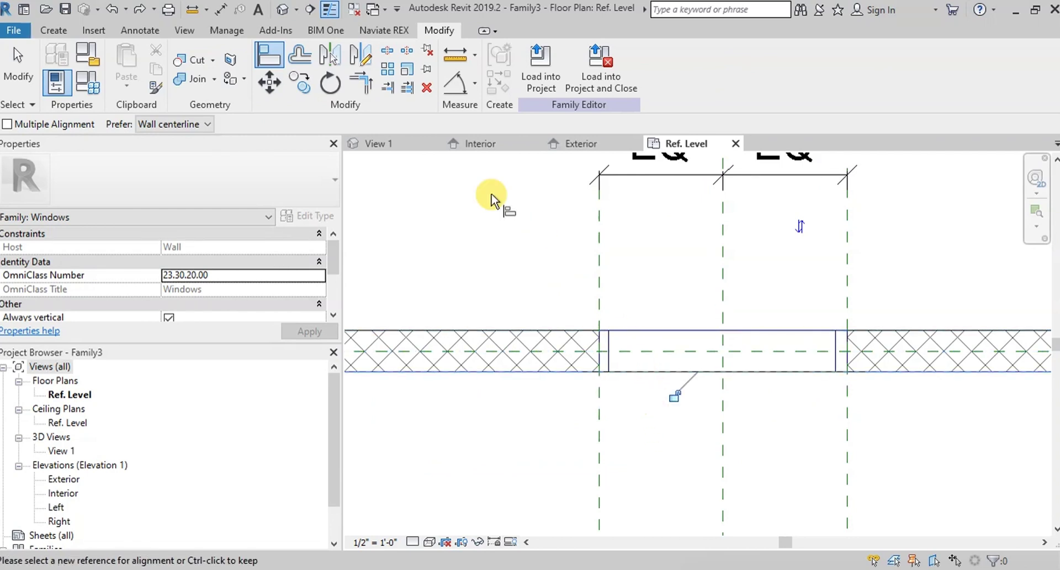
pyautogui.click(399, 148)
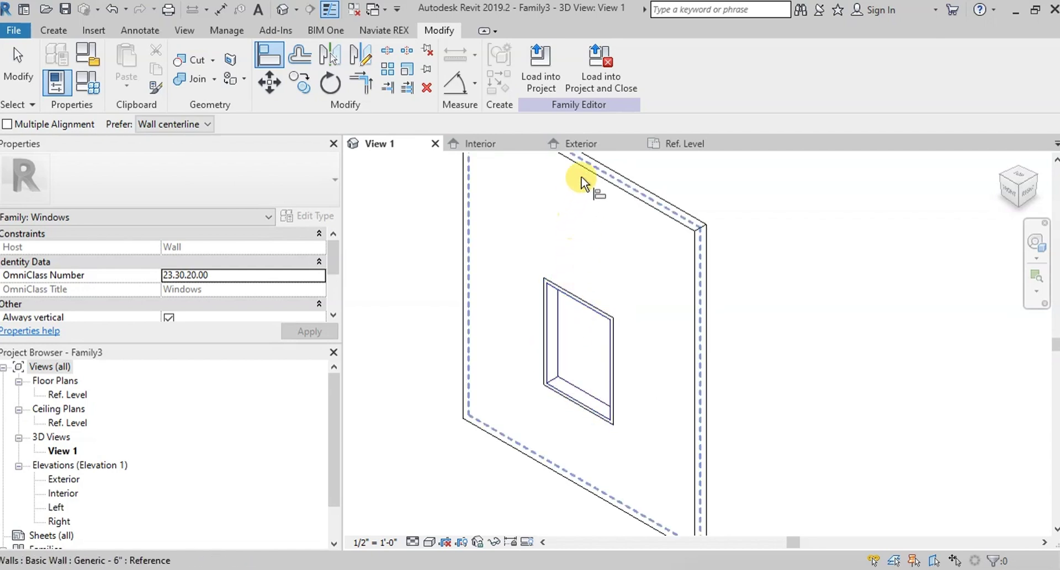
pyautogui.click(598, 148)
# - Create the left sash extrusion from outer and inner rectangles inside the frame
pyautogui.press('Escape')
pyautogui.press('Escape')
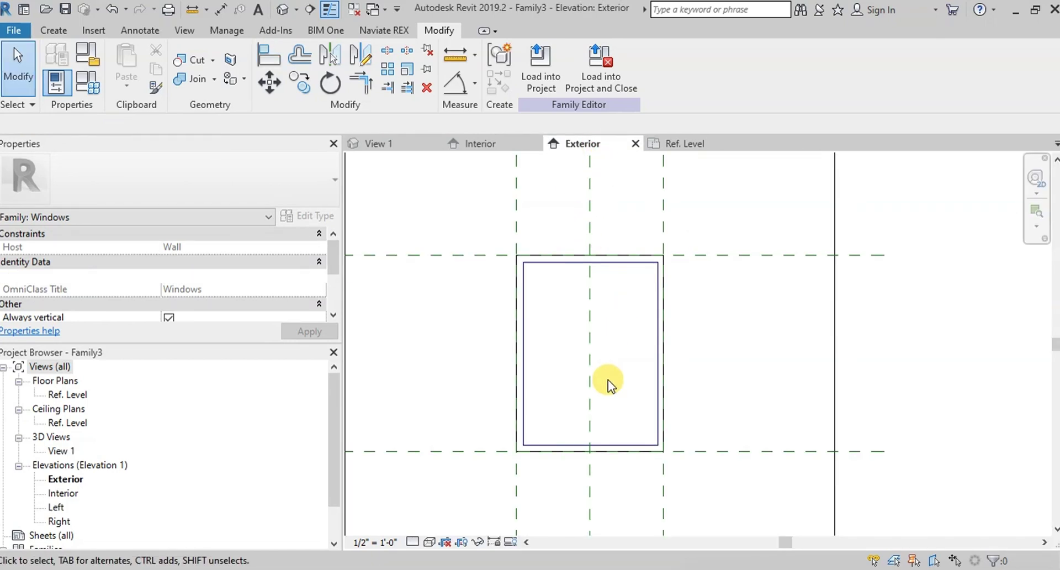
pyautogui.click(54, 31)
pyautogui.click(134, 59)
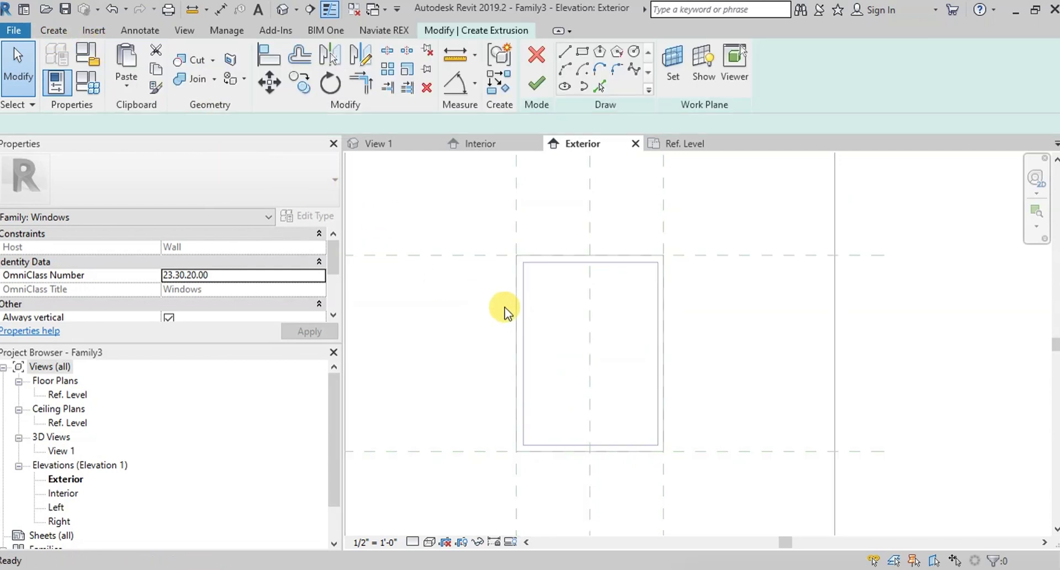
pyautogui.scroll(2, 564, 375)
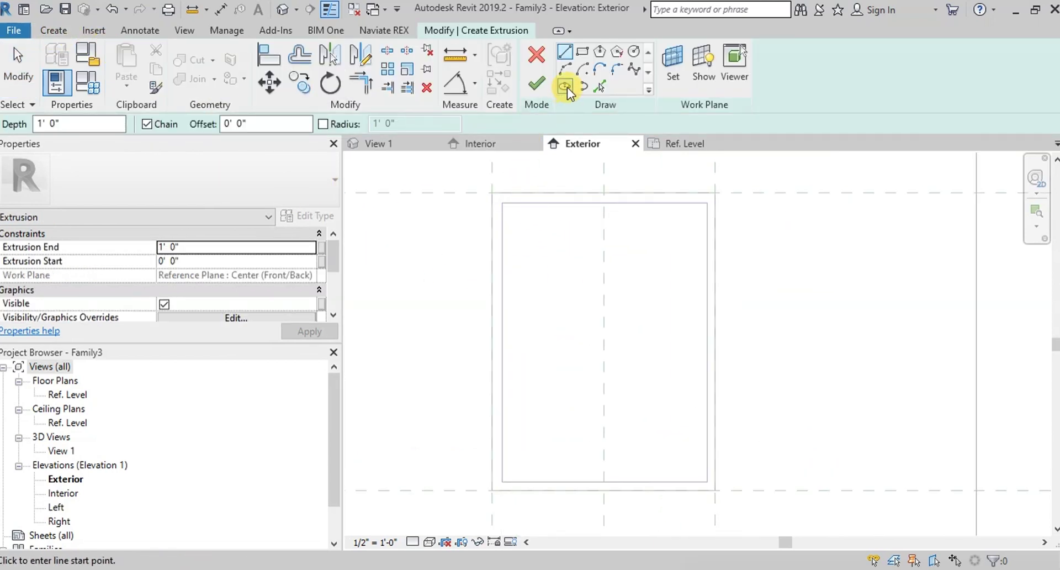
pyautogui.click(581, 54)
pyautogui.click(502, 203)
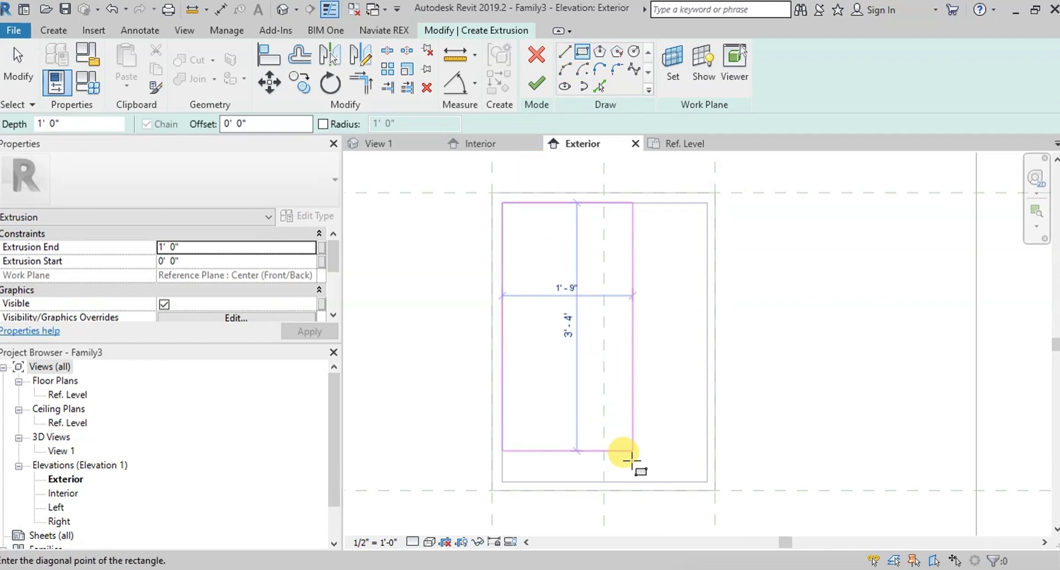
pyautogui.click(630, 479)
pyautogui.scroll(2, 504, 208)
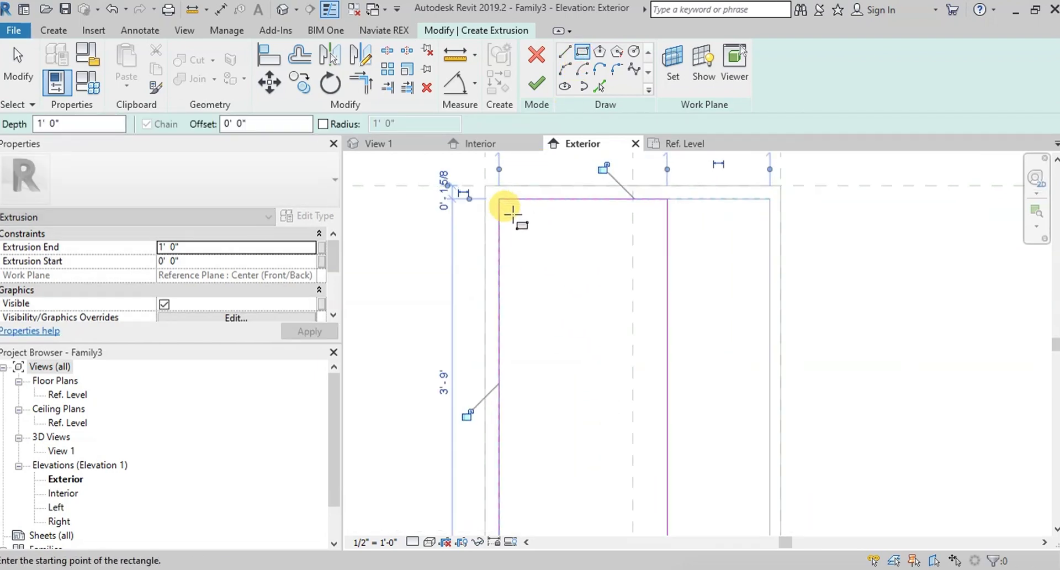
pyautogui.click(517, 219)
pyautogui.scroll(-1, 516, 216)
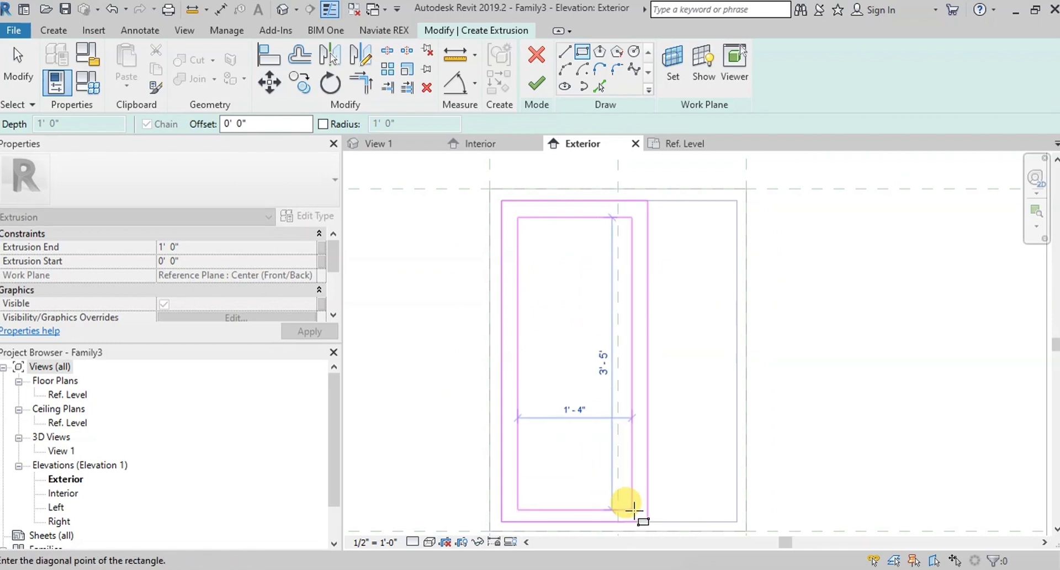
pyautogui.click(632, 509)
pyautogui.click(536, 83)
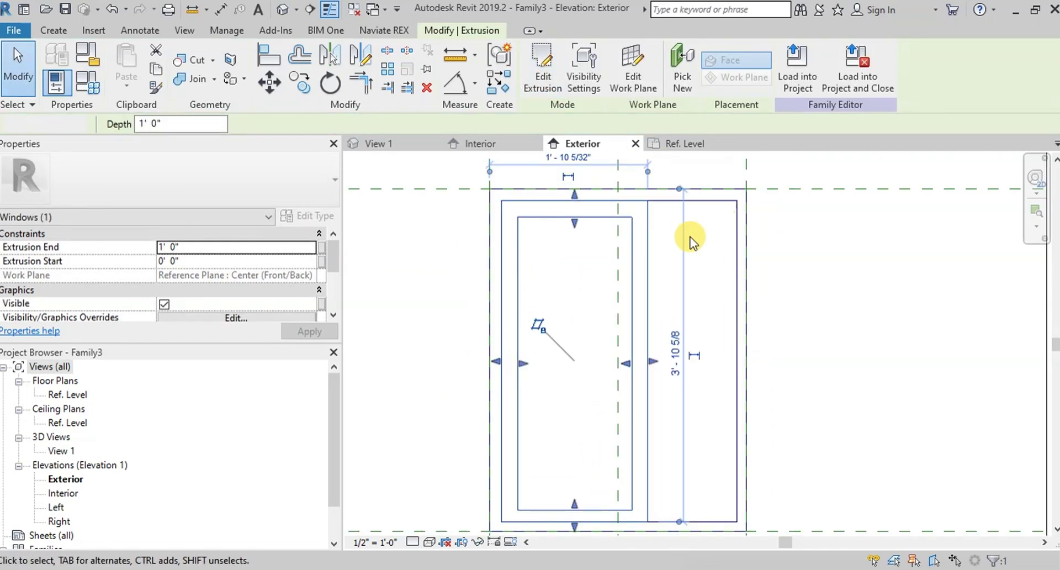
pyautogui.press('Escape')
# - Create the right sash extrusion from two rectangles, overlapping the left sash at centre
pyautogui.click(54, 29)
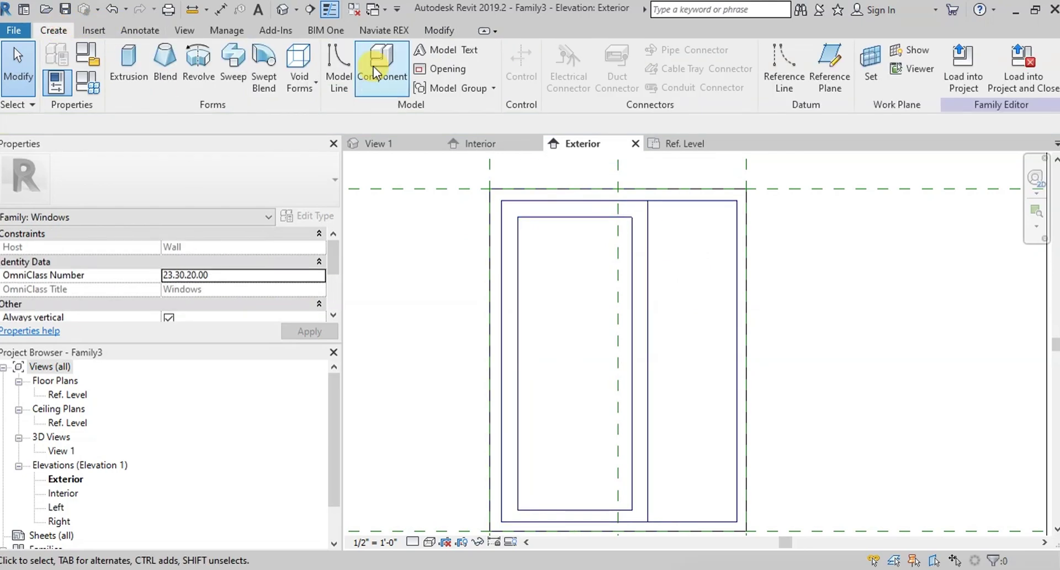
pyautogui.click(115, 58)
pyautogui.click(581, 52)
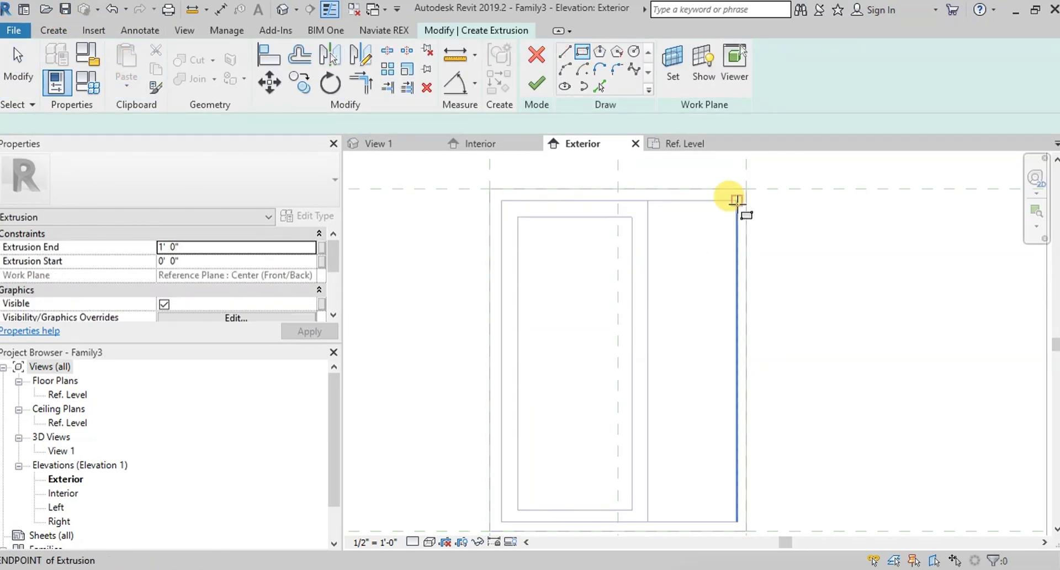
pyautogui.click(737, 201)
pyautogui.click(598, 521)
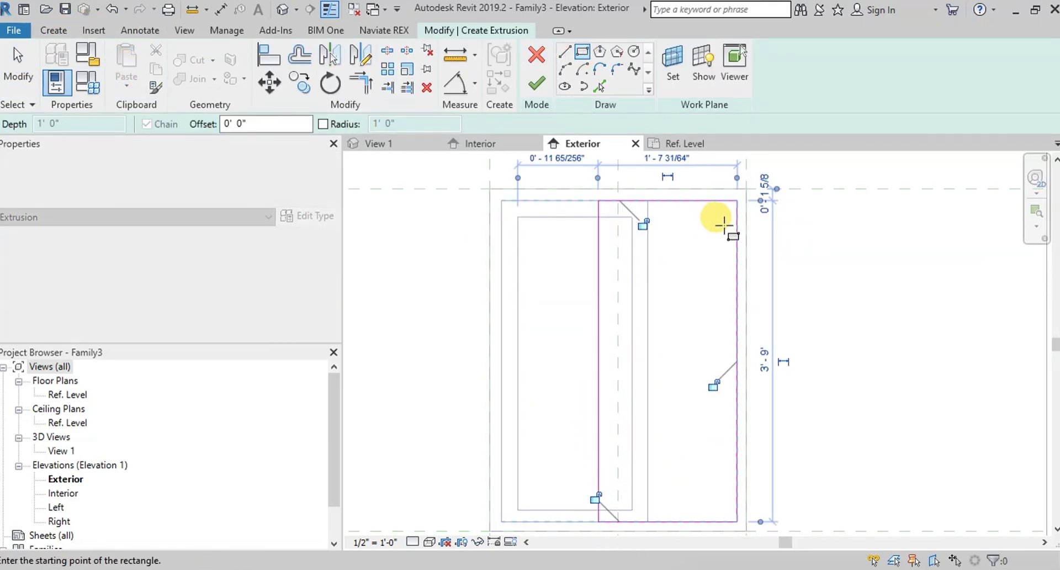
pyautogui.click(724, 217)
pyautogui.scroll(2, 611, 466)
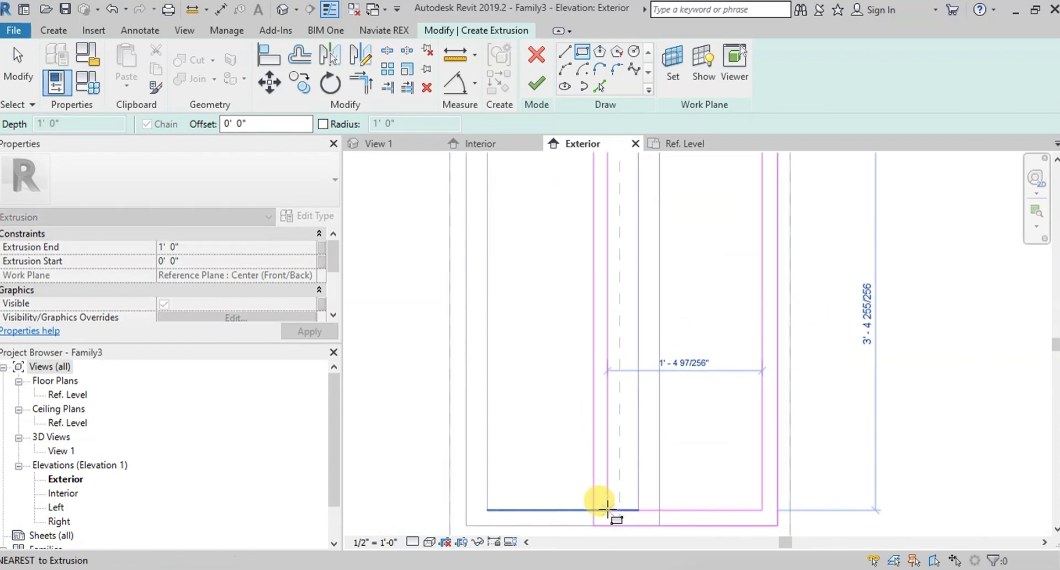
pyautogui.click(607, 508)
pyautogui.click(536, 83)
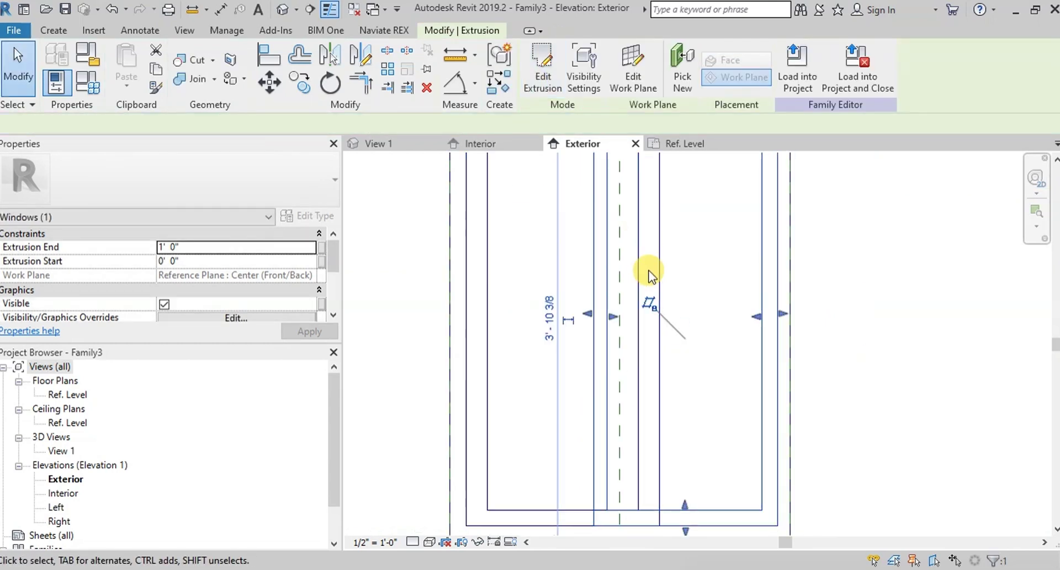
pyautogui.press('Escape')
pyautogui.click(679, 400)
pyautogui.scroll(-3, 680, 402)
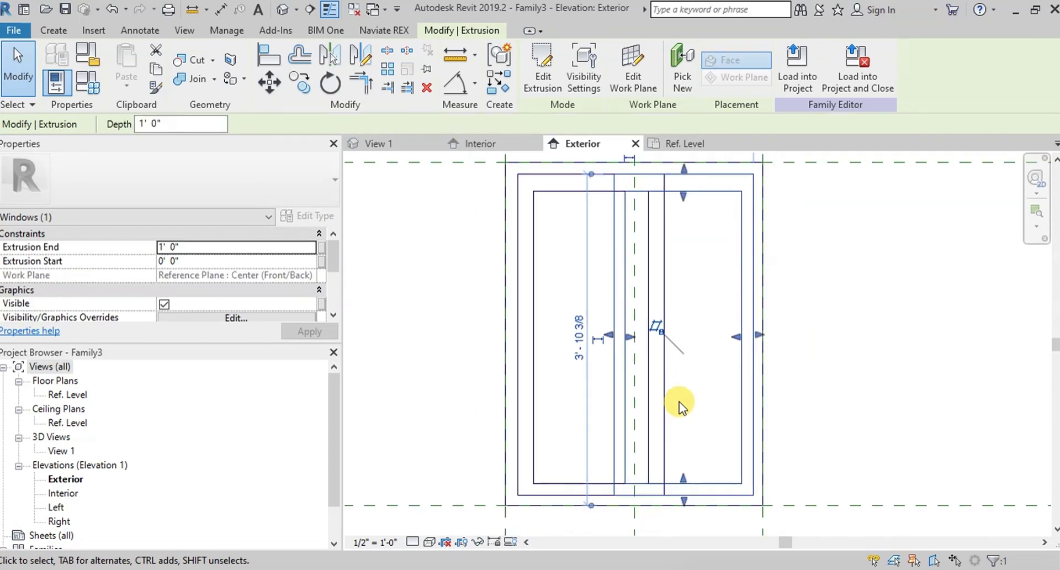
pyautogui.press('Escape')
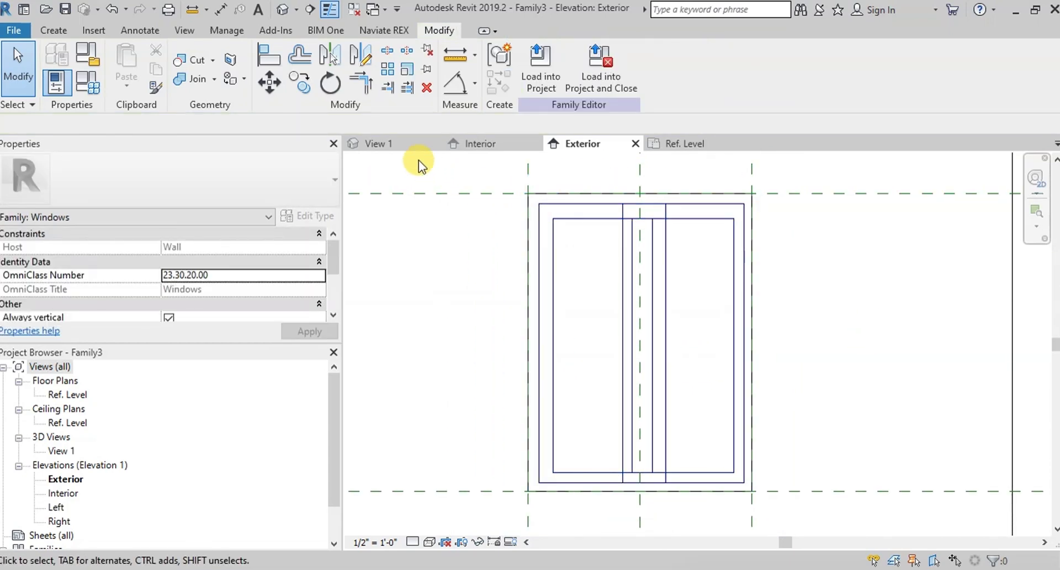
# - In the Ref. Level plan, align one sash edge to a reference line
pyautogui.click(402, 144)
pyautogui.scroll(3, 580, 436)
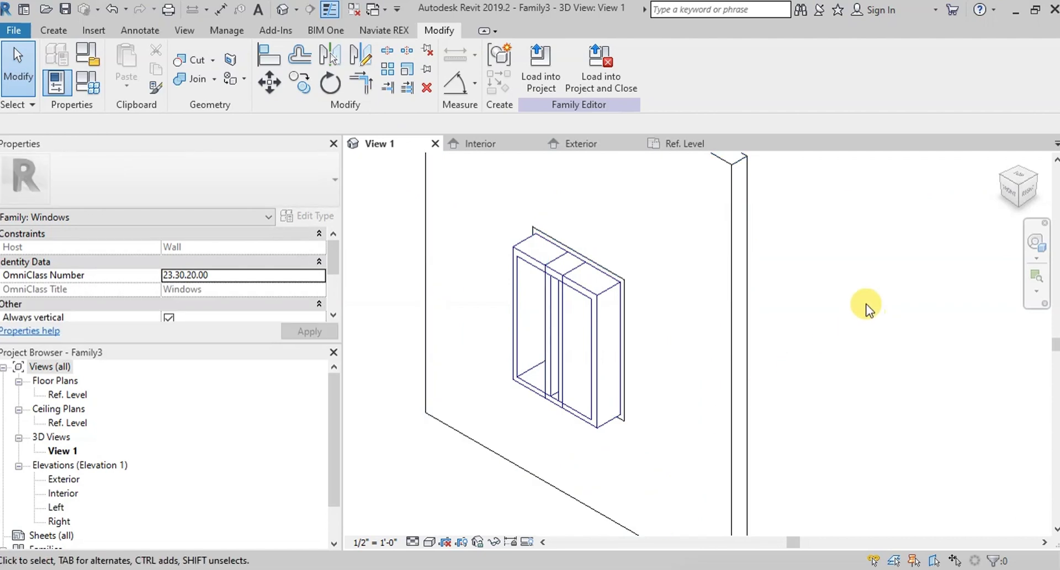
pyautogui.click(678, 141)
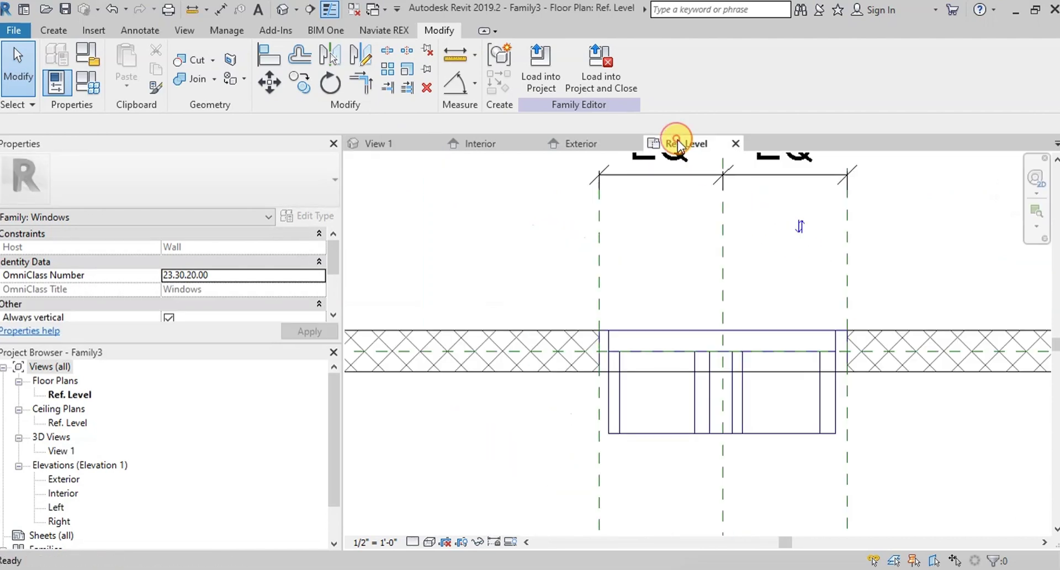
pyautogui.scroll(1, 763, 447)
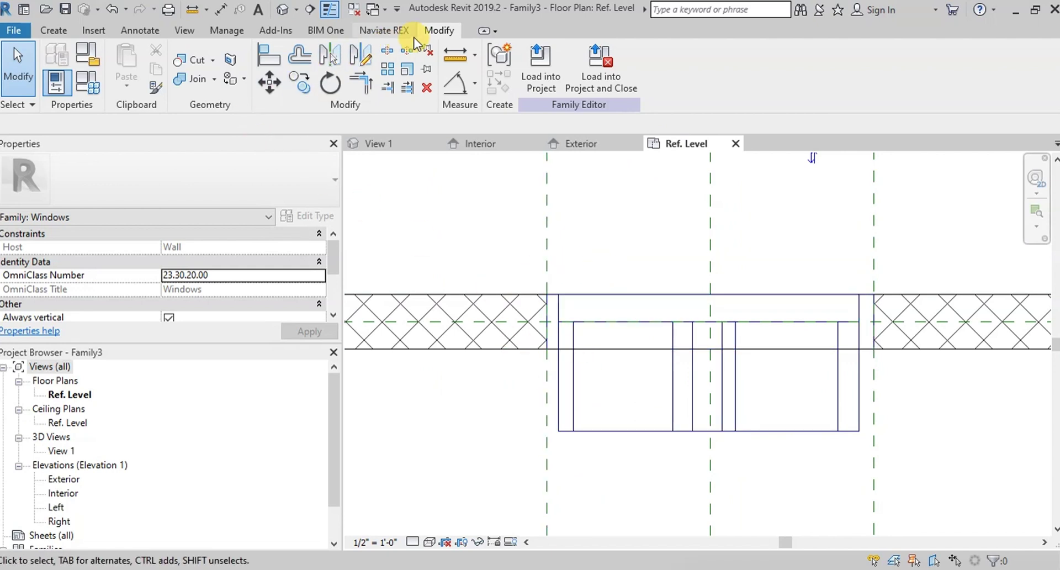
pyautogui.click(269, 55)
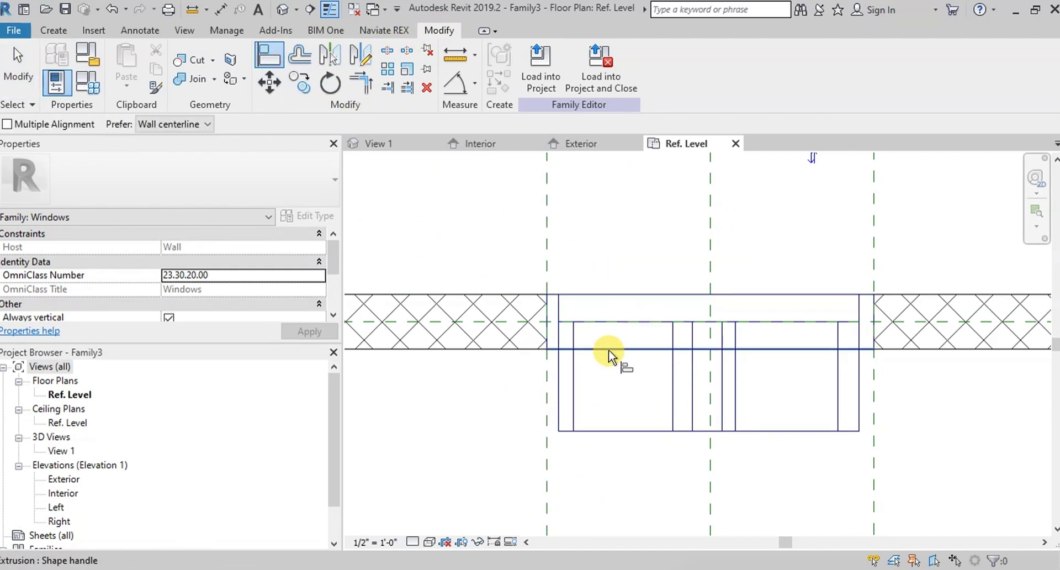
pyautogui.click(617, 434)
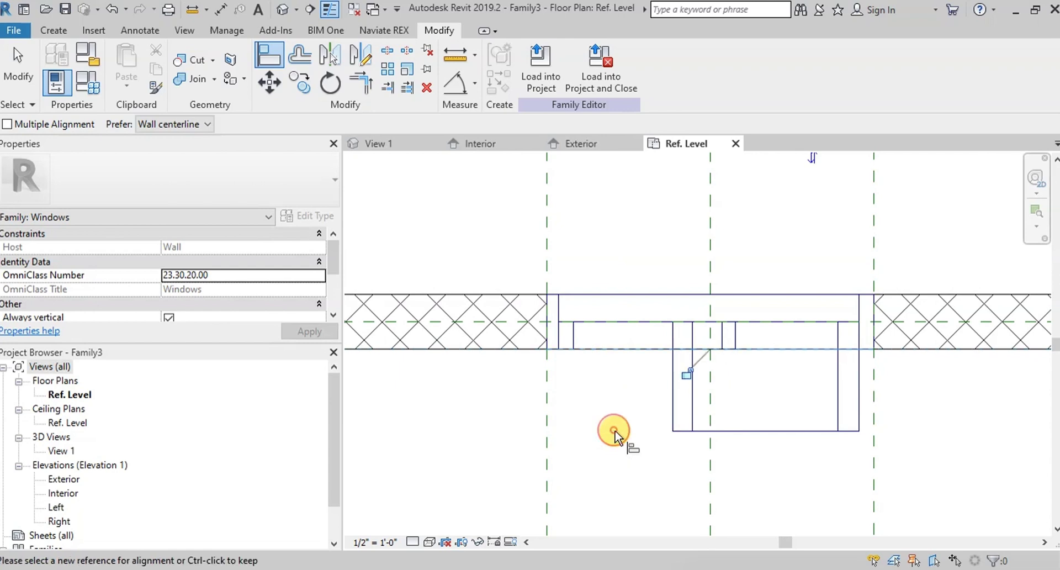
pyautogui.press('Escape')
# - Align the other sash's top edge to the top reference line and its edge to the wall centerline
pyautogui.click(270, 53)
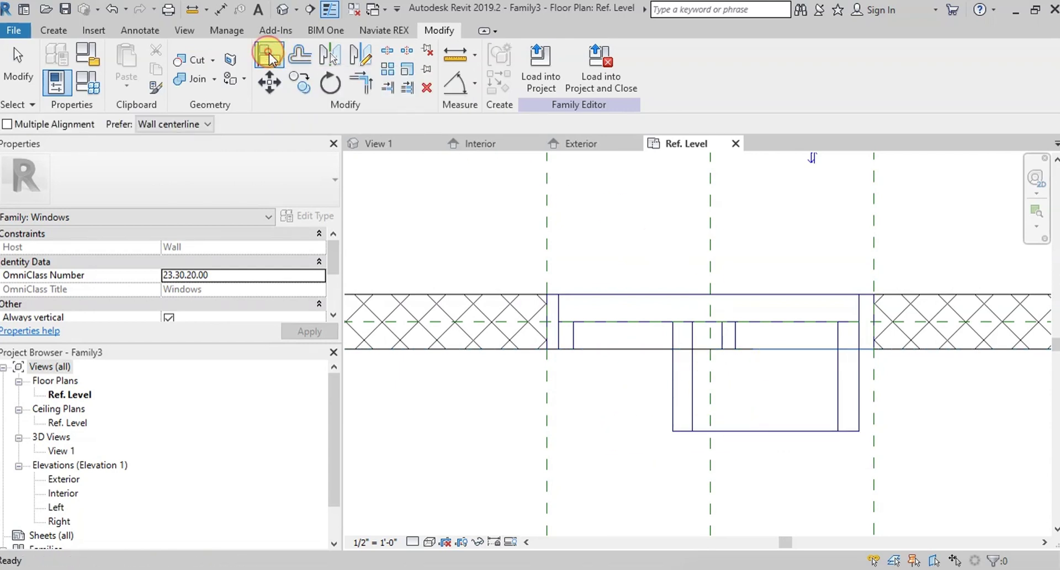
pyautogui.click(798, 295)
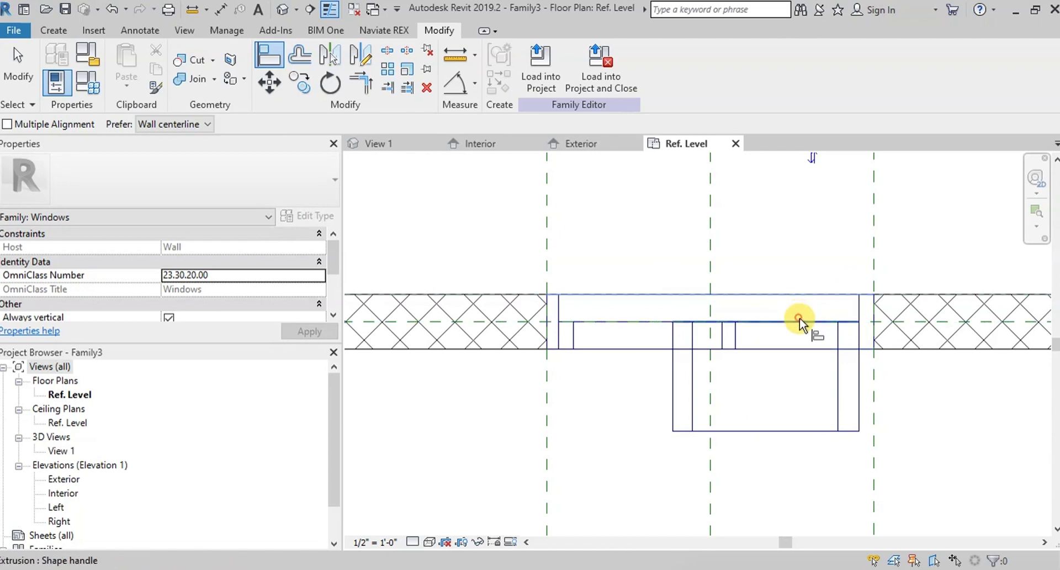
pyautogui.click(799, 318)
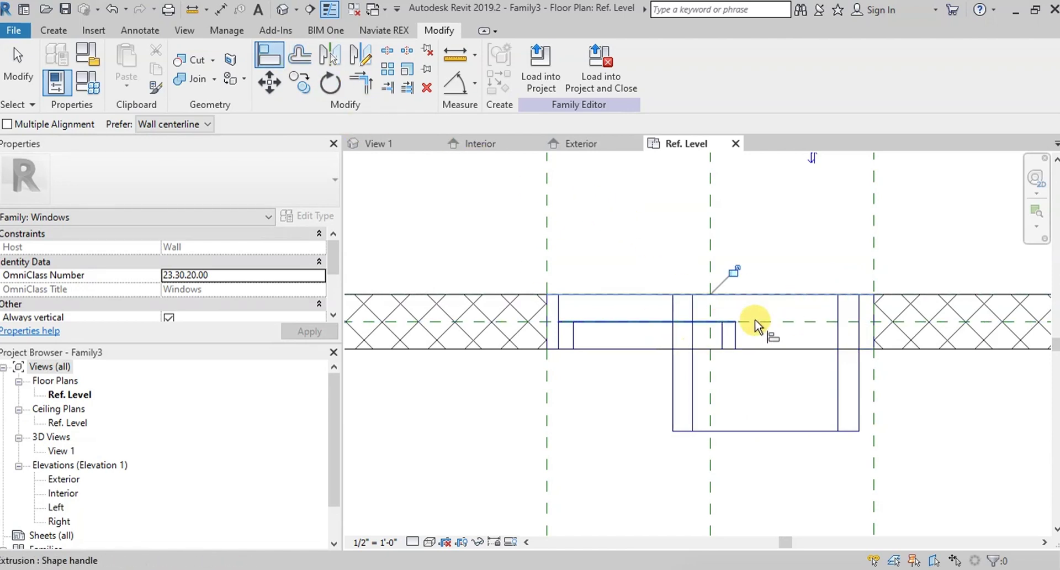
pyautogui.click(778, 322)
pyautogui.click(807, 433)
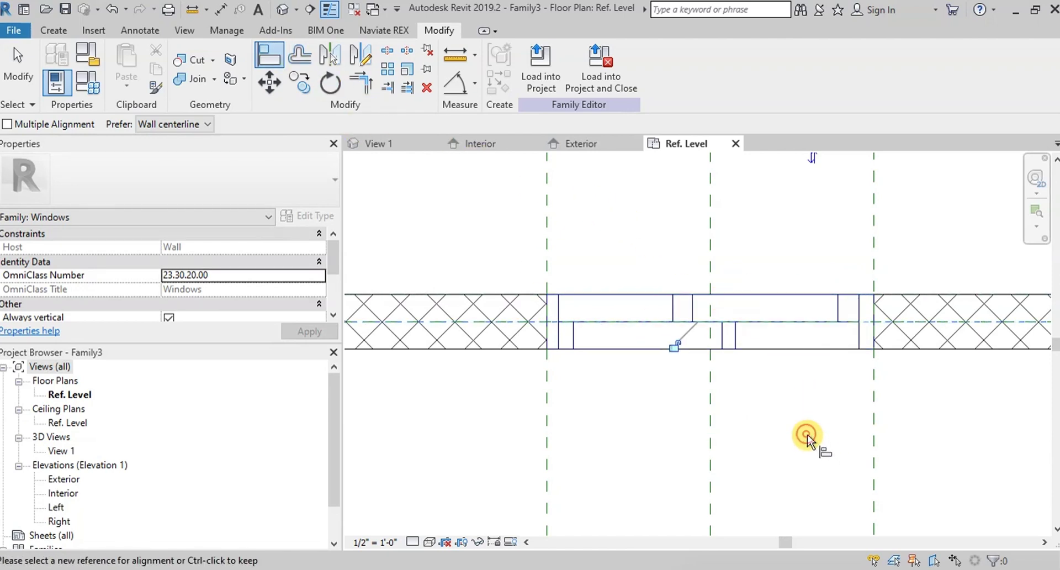
pyautogui.press('Escape')
pyautogui.press('Escape')
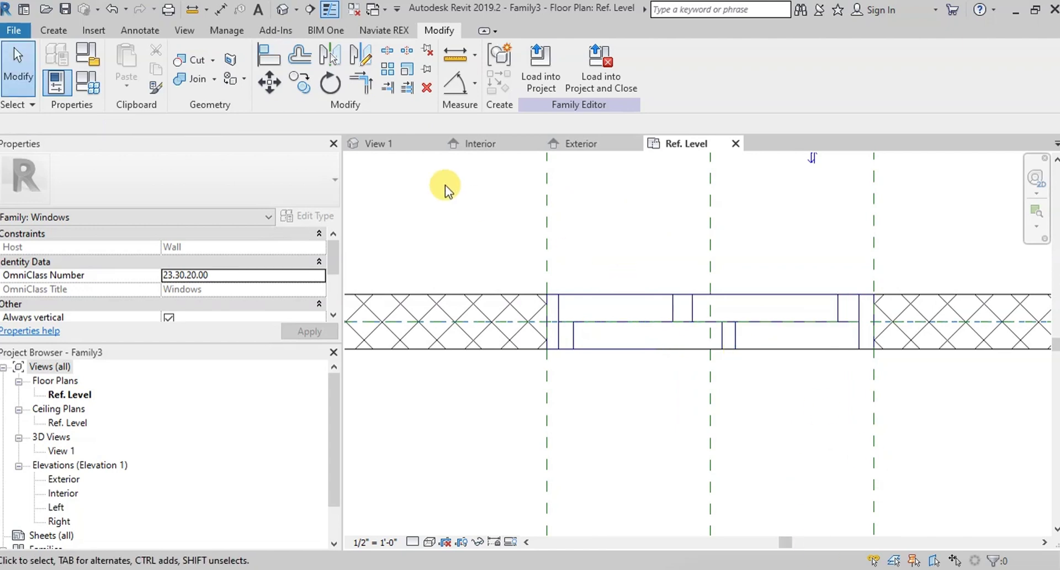
# - In 3D View 1, drag the window-frame extrusion right and down along the wall
pyautogui.click(377, 144)
pyautogui.scroll(5, 538, 306)
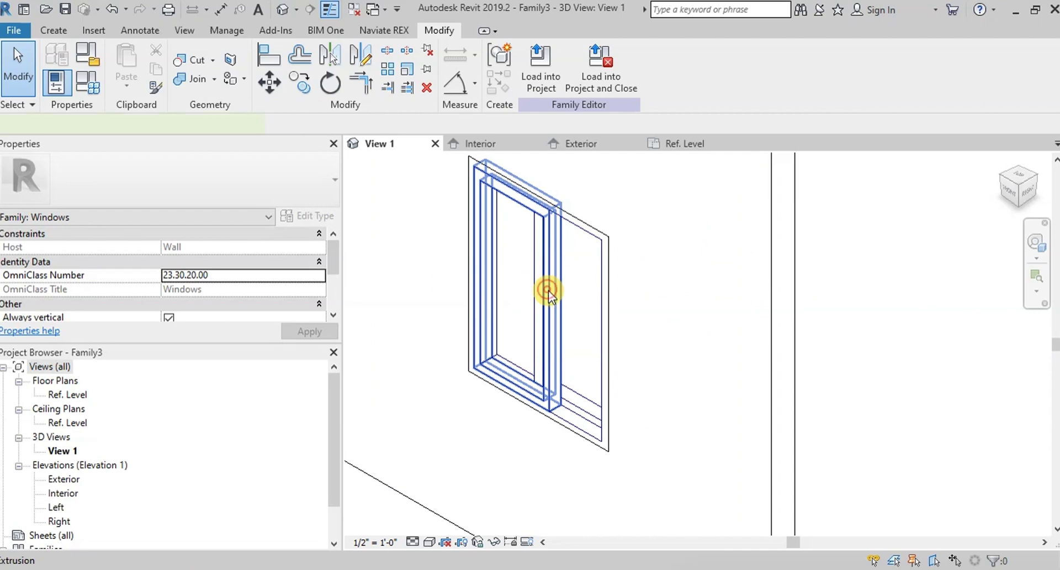
pyautogui.click(548, 290)
pyautogui.moveTo(527, 289); pyautogui.dragTo(631, 406)
pyautogui.press('Escape')
# - Show the Exterior elevation and select the window-frame extrusion
pyautogui.scroll(-3, 717, 419)
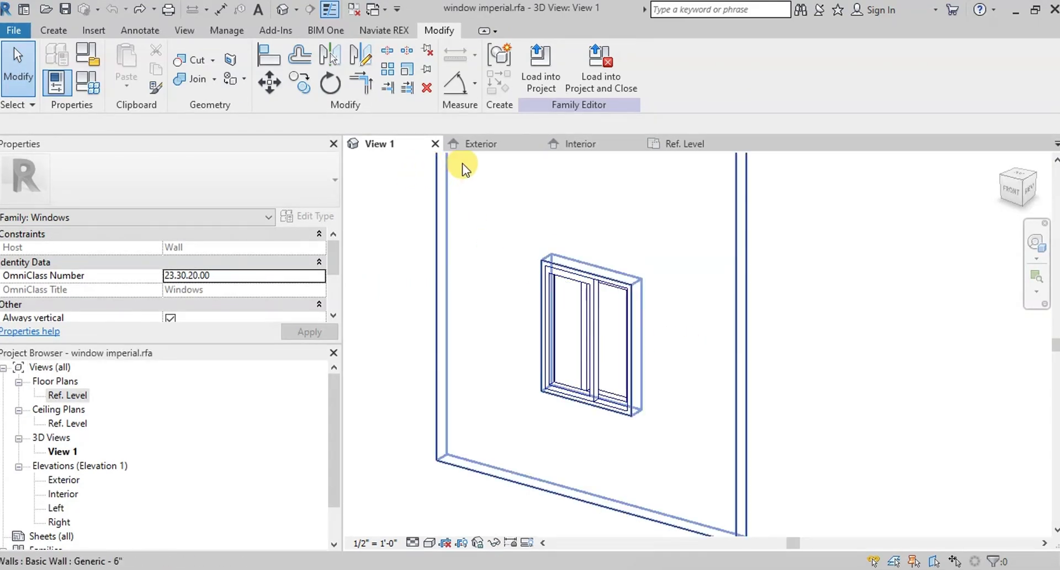
pyautogui.click(492, 147)
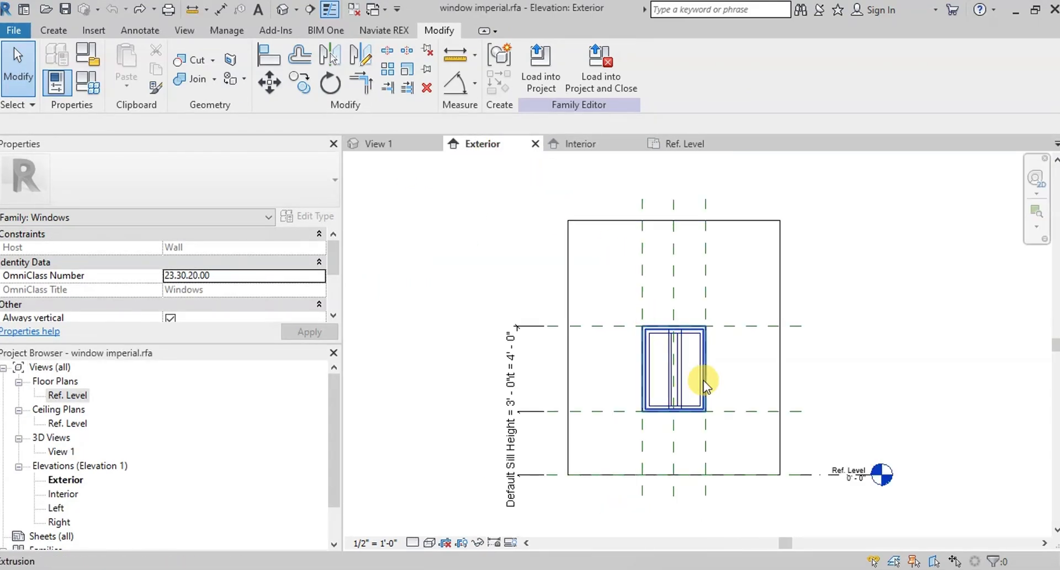
pyautogui.scroll(5, 703, 385)
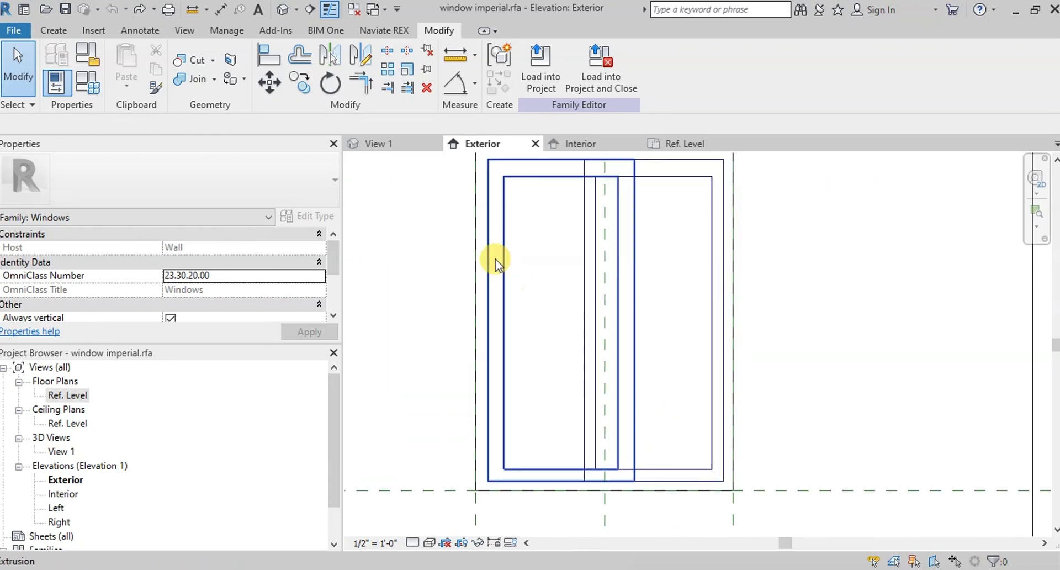
pyautogui.click(492, 255)
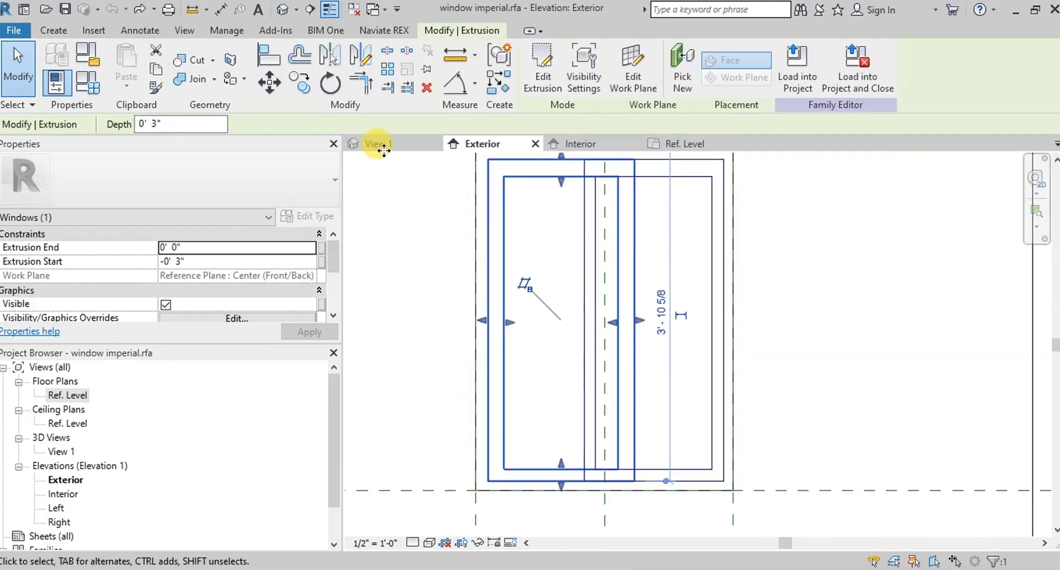
# - Extrude a rectangular panel from the inner frame's top-left corner
pyautogui.click(53, 30)
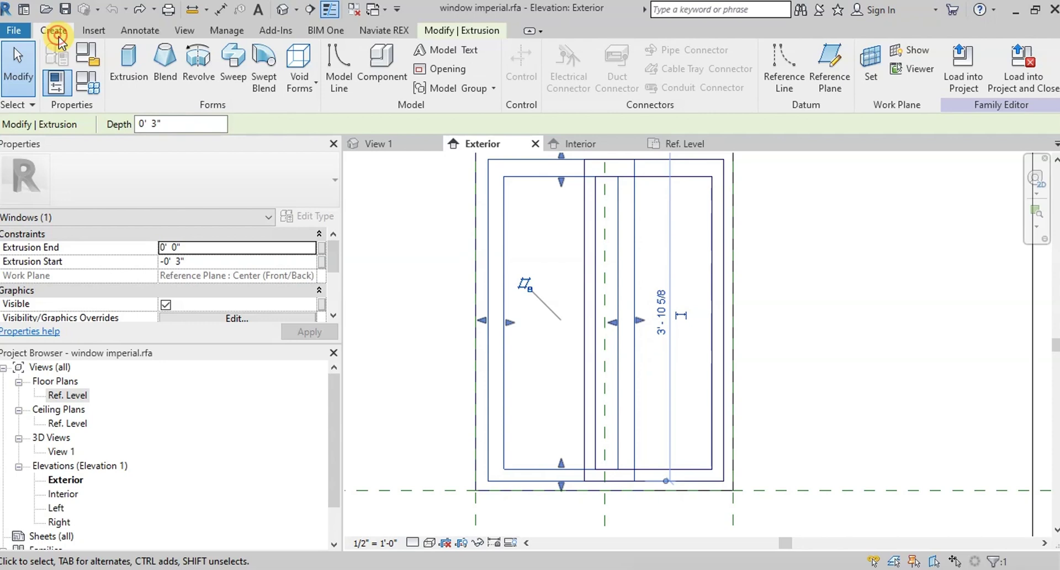
pyautogui.click(128, 62)
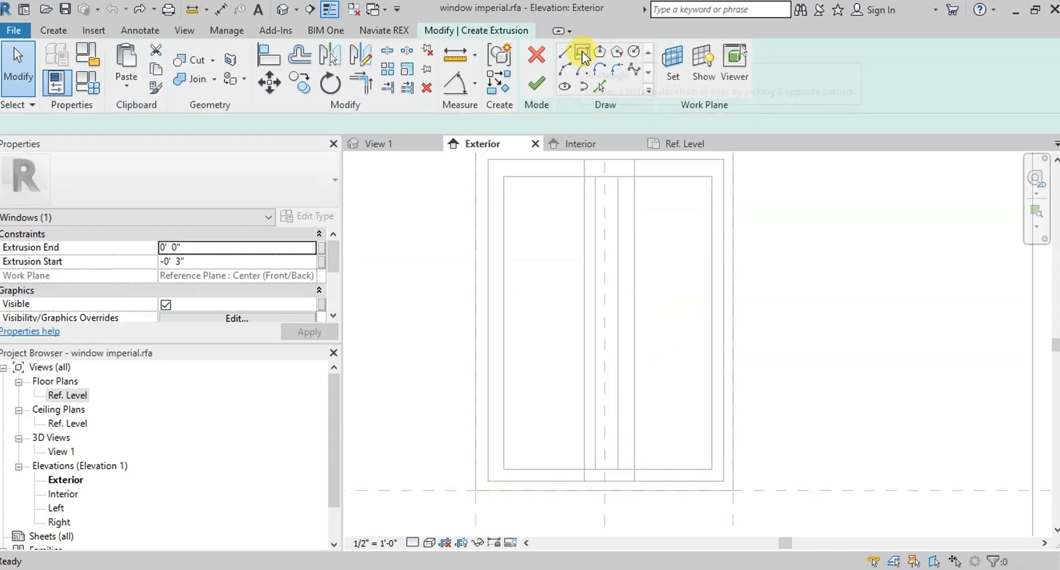
pyautogui.click(582, 52)
pyautogui.click(504, 177)
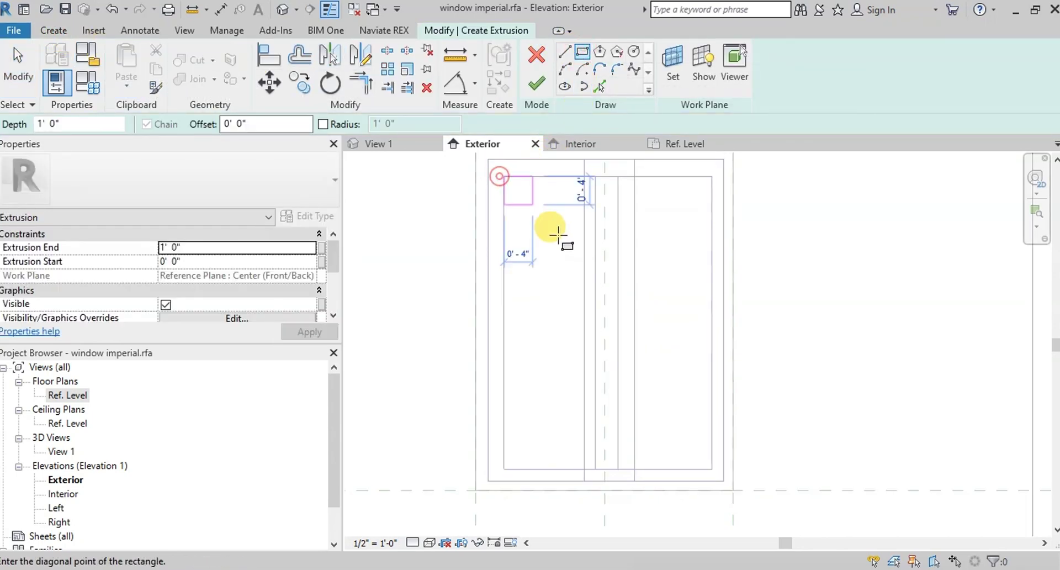
pyautogui.scroll(5, 613, 465)
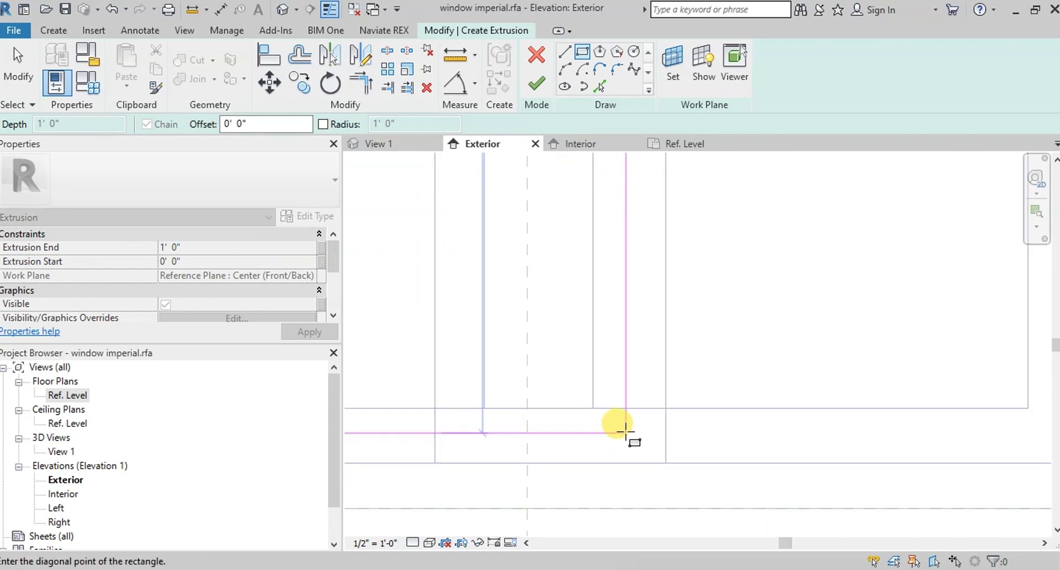
pyautogui.click(593, 408)
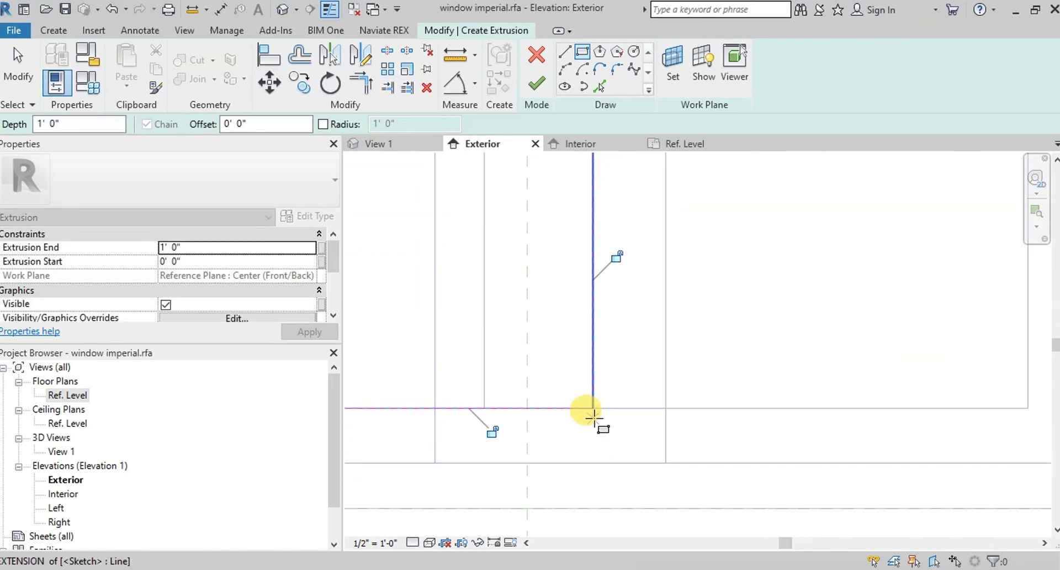
pyautogui.click(536, 84)
pyautogui.scroll(-6, 504, 402)
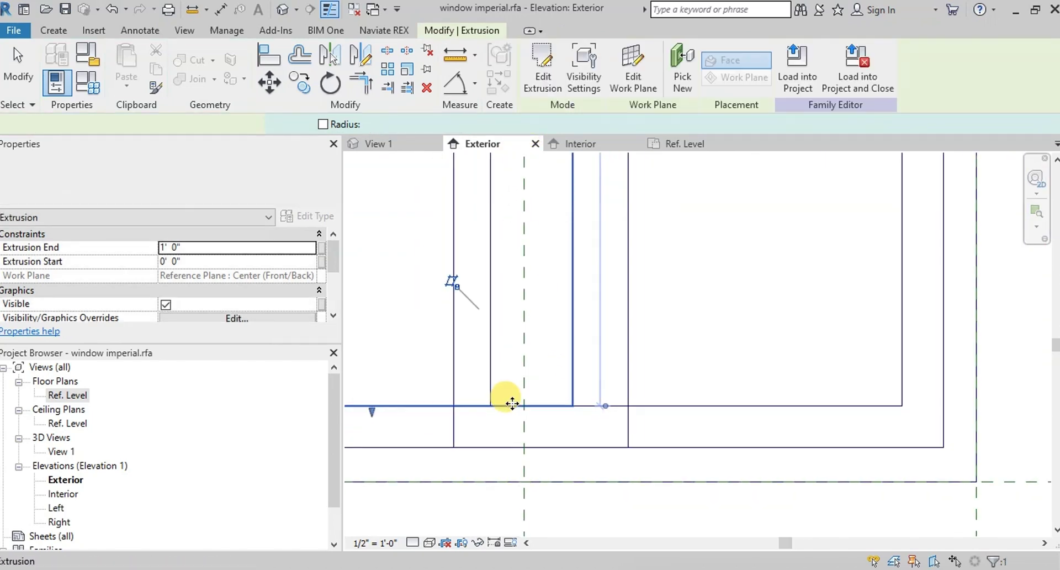
pyautogui.press('Escape')
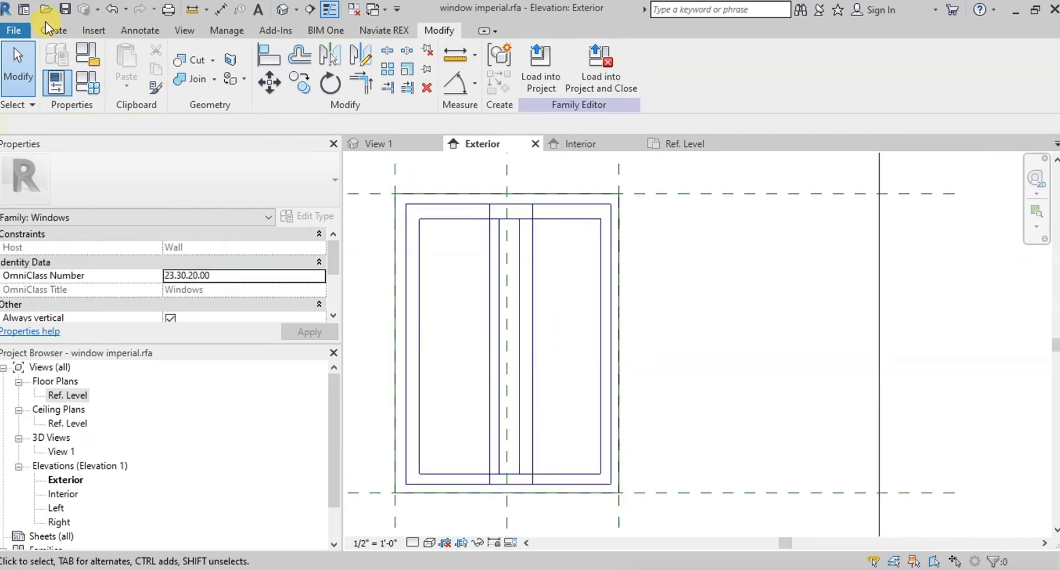
# - Extrude a second rectangular panel from the inner frame's top-right, then check it in 3D View 1
pyautogui.click(53, 30)
pyautogui.click(83, 52)
pyautogui.click(581, 52)
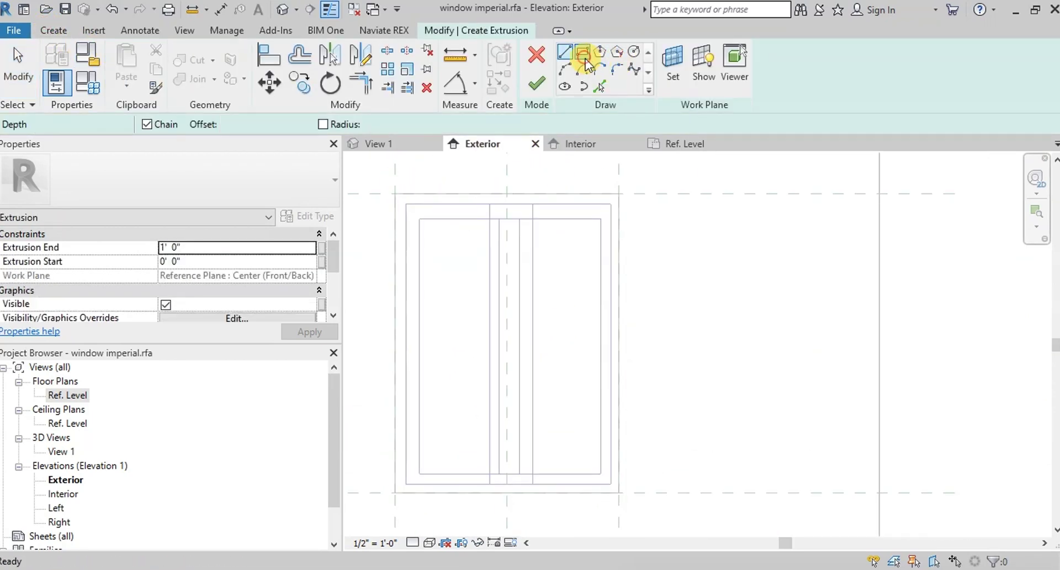
pyautogui.click(600, 219)
pyautogui.scroll(3, 485, 493)
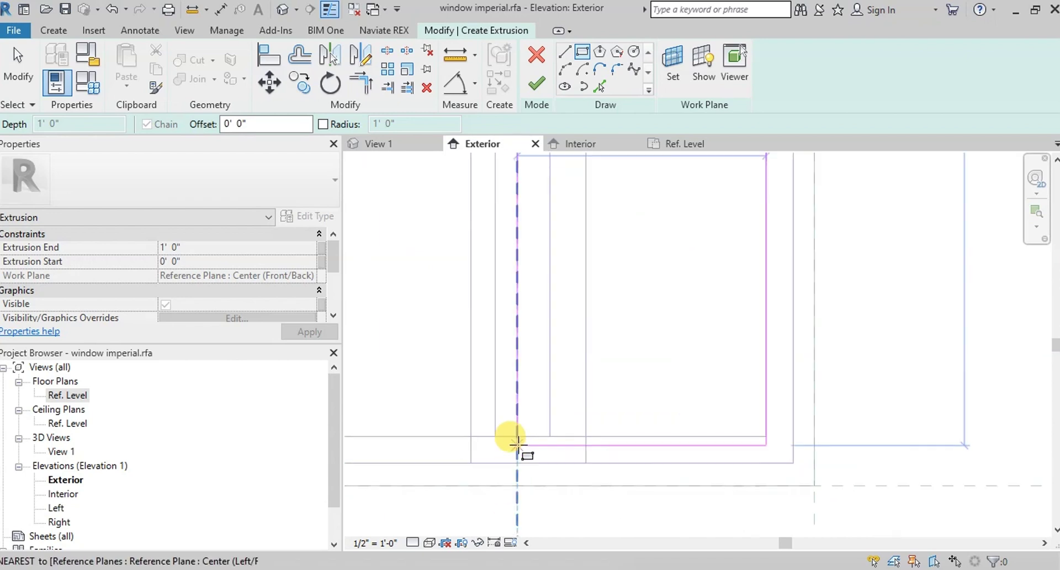
pyautogui.click(495, 435)
pyautogui.click(535, 84)
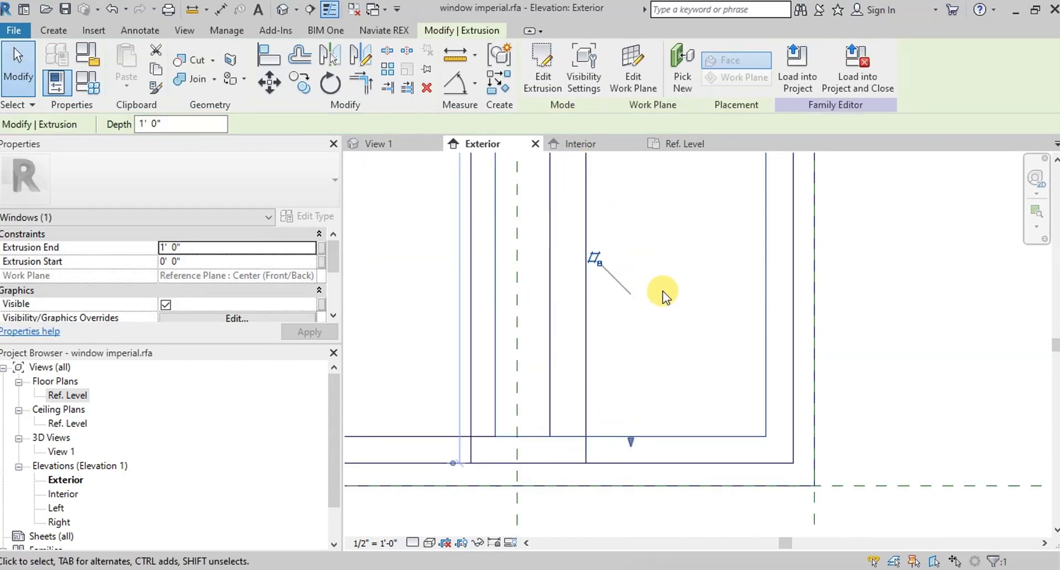
pyautogui.click(398, 144)
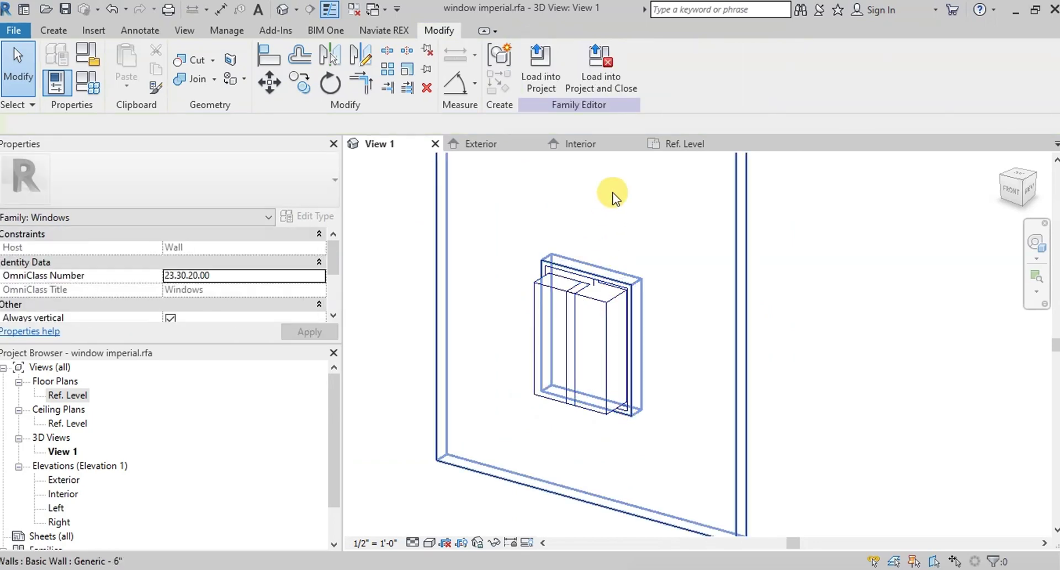
# - In the Ref. Level plan, set the first sash extrusion's Extrusion End to 1.5"
pyautogui.click(688, 145)
pyautogui.scroll(5, 557, 369)
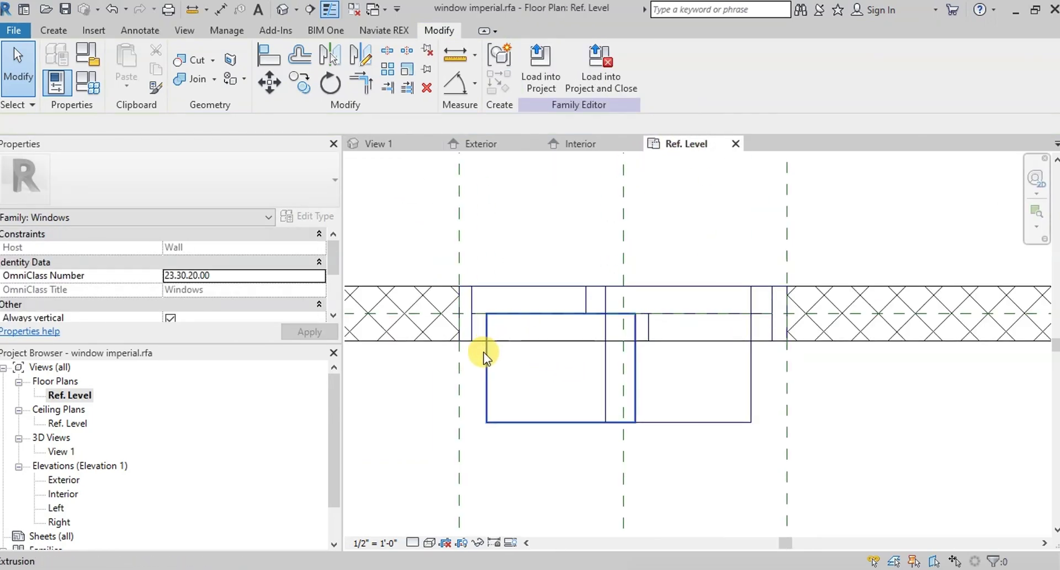
pyautogui.click(483, 352)
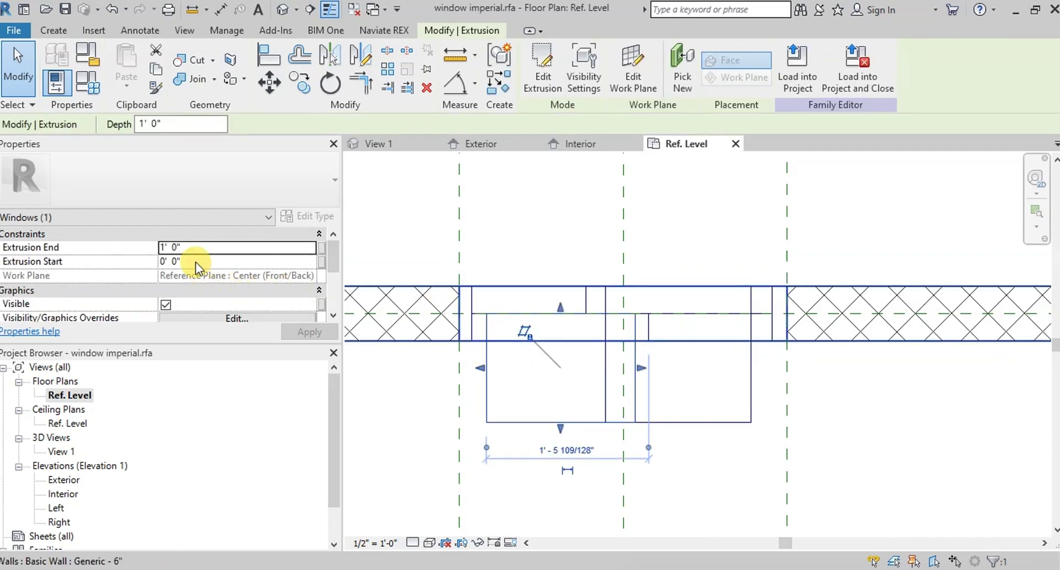
pyautogui.click(197, 247)
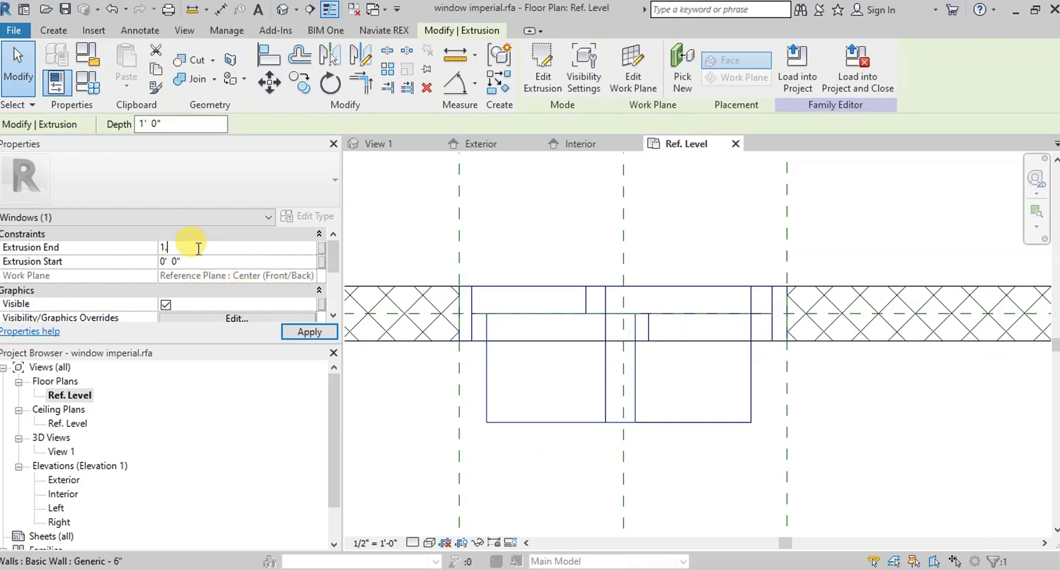
pyautogui.write('1.5"')
pyautogui.click(303, 334)
pyautogui.click(681, 380)
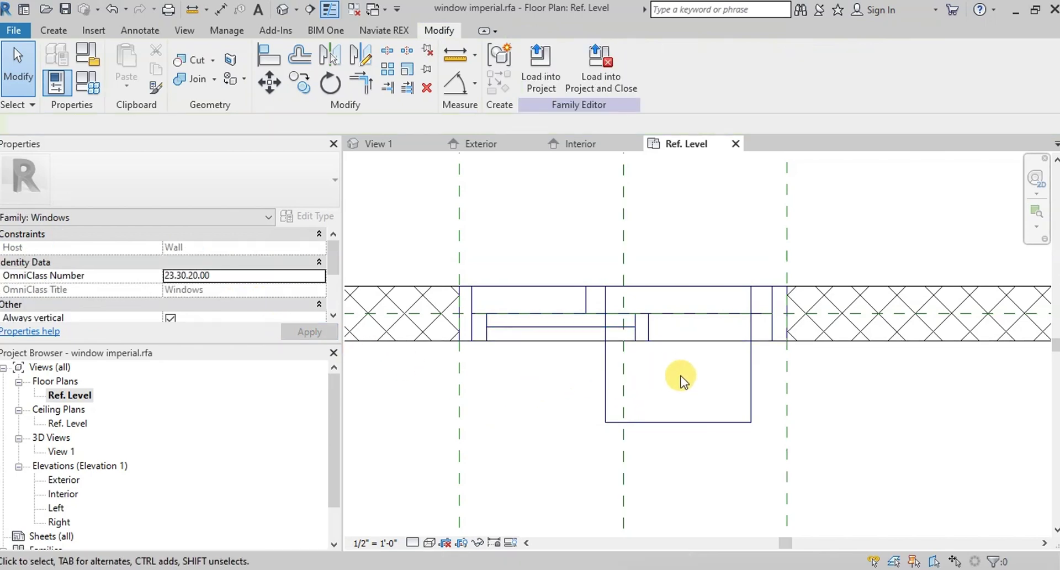
# - Set the other sash's Extrusion End to -1 1/2" and view the result in 3D View 1
pyautogui.click(713, 423)
pyautogui.click(200, 246)
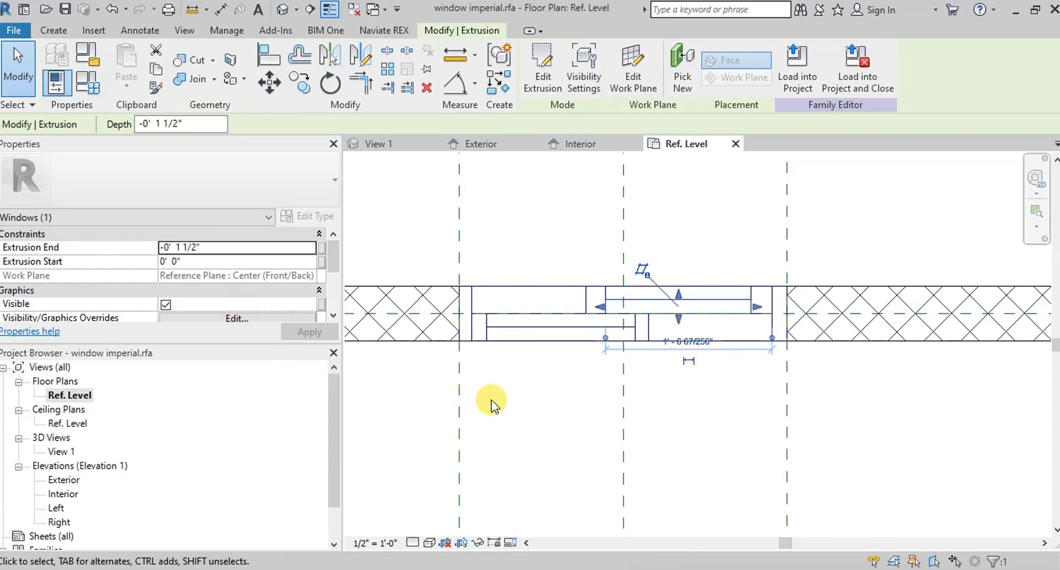
pyautogui.click(558, 405)
pyautogui.click(392, 145)
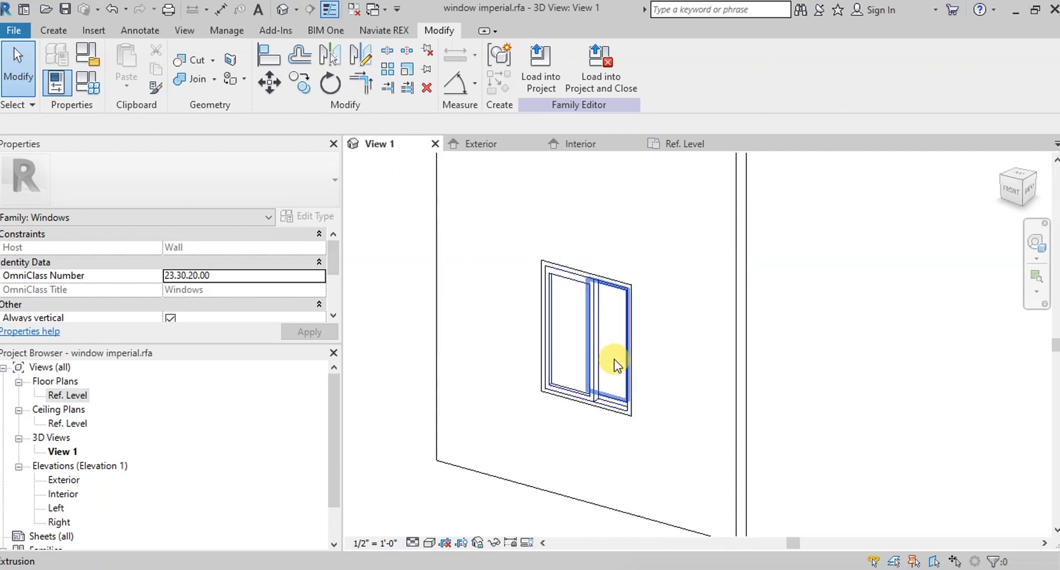
# - Select the window frame and create a new material in its Material Browser
pyautogui.scroll(4, 614, 358)
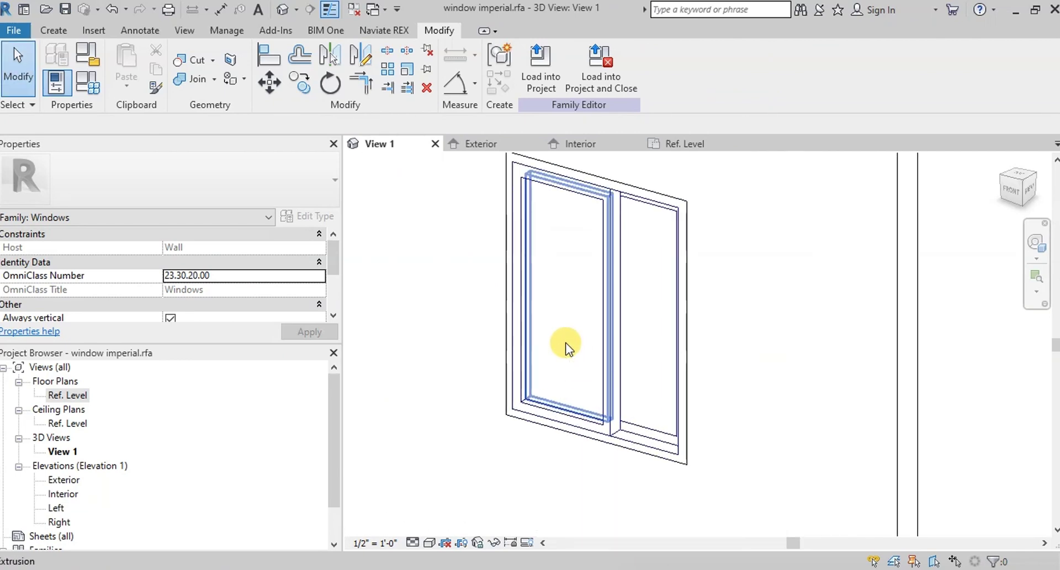
pyautogui.click(520, 333)
pyautogui.scroll(-2, 303, 287)
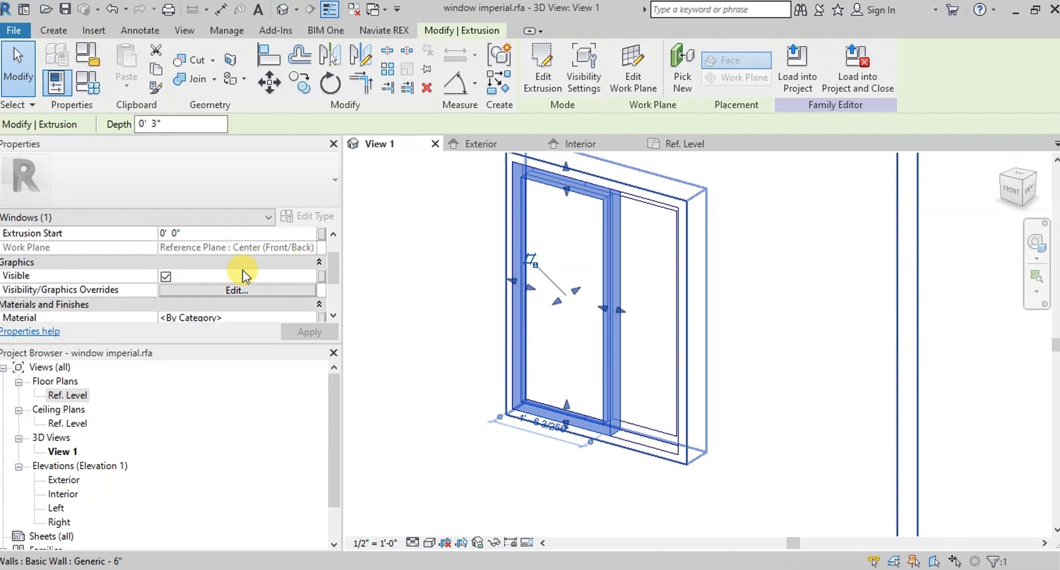
pyautogui.click(306, 290)
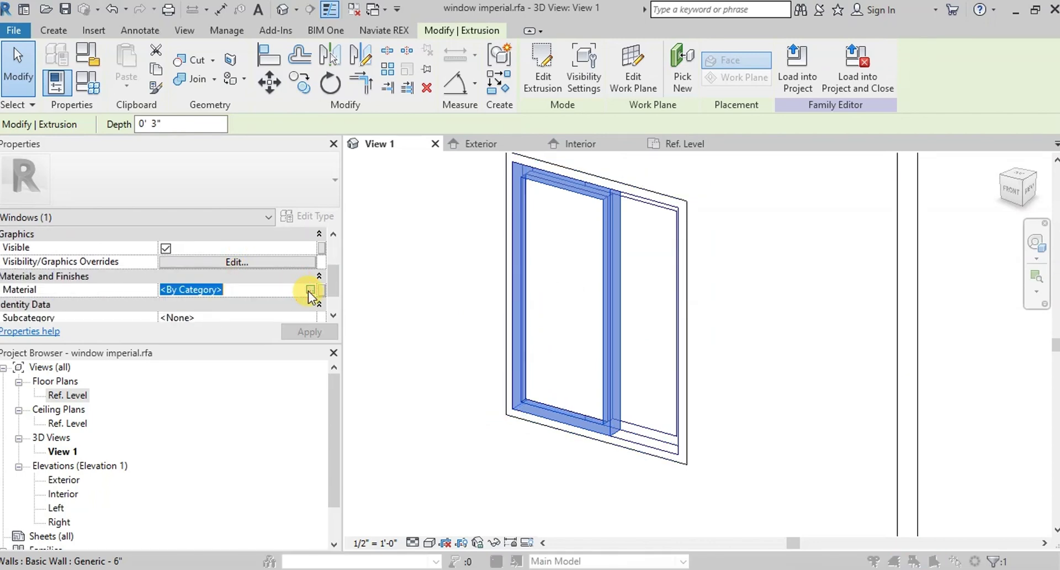
pyautogui.click(308, 290)
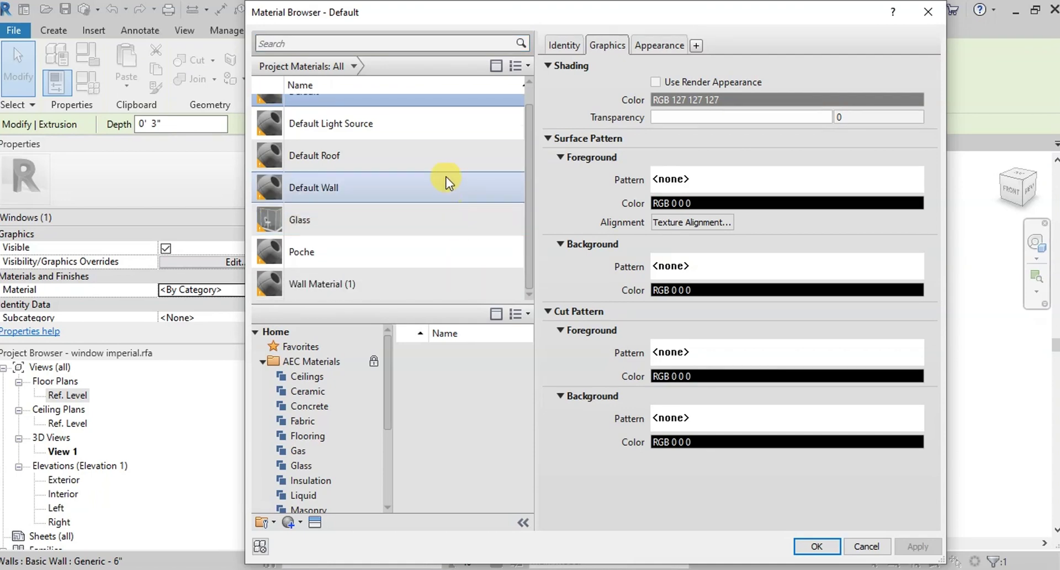
pyautogui.scroll(1, 446, 176)
pyautogui.scroll(-1, 372, 177)
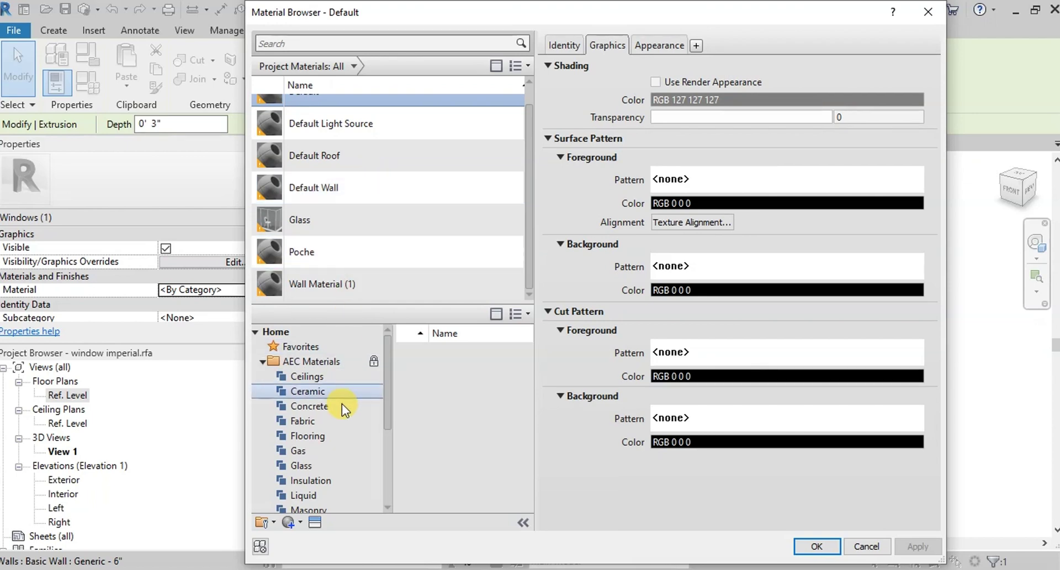
pyautogui.click(299, 520)
pyautogui.click(304, 538)
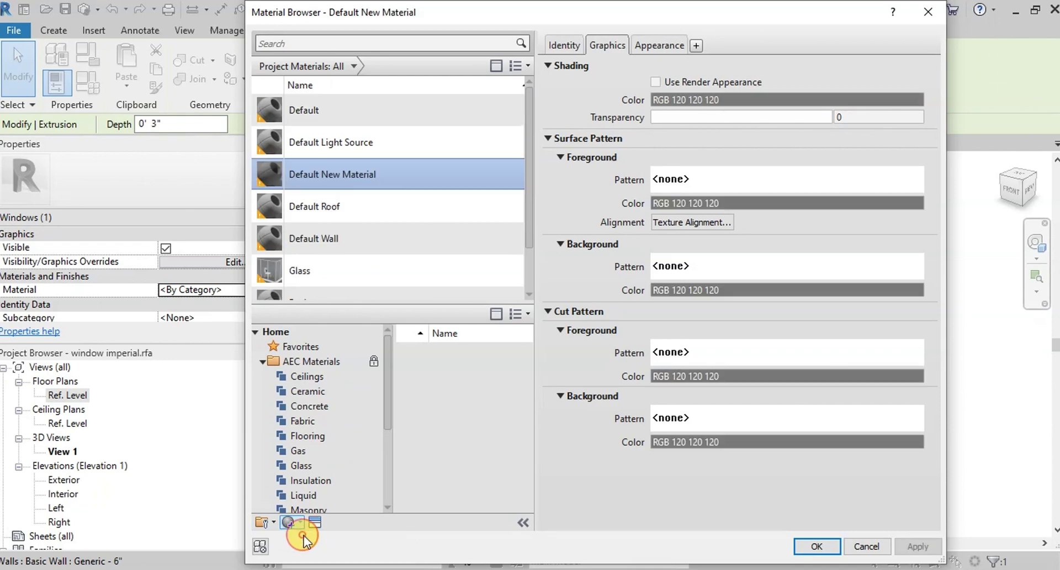
# - Rename the new material to Aluminum
pyautogui.click(562, 45)
pyautogui.tripleClick(739, 68)
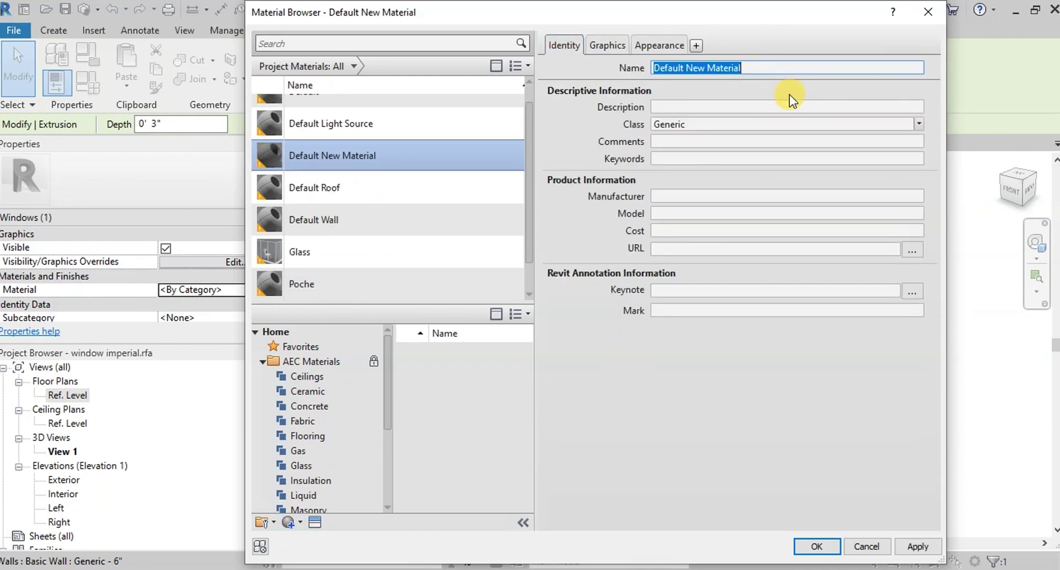
pyautogui.write('Aluminum')
pyautogui.press('Return')
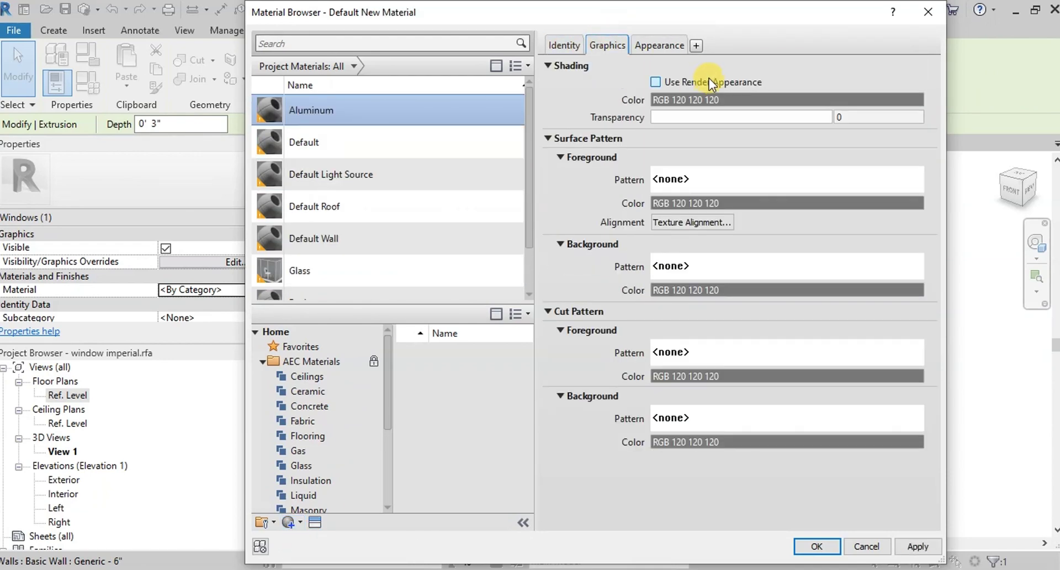
# - Give Aluminum a light grey (RGB 192) colour with Metallic highlights and assign it to the frame
pyautogui.click(663, 46)
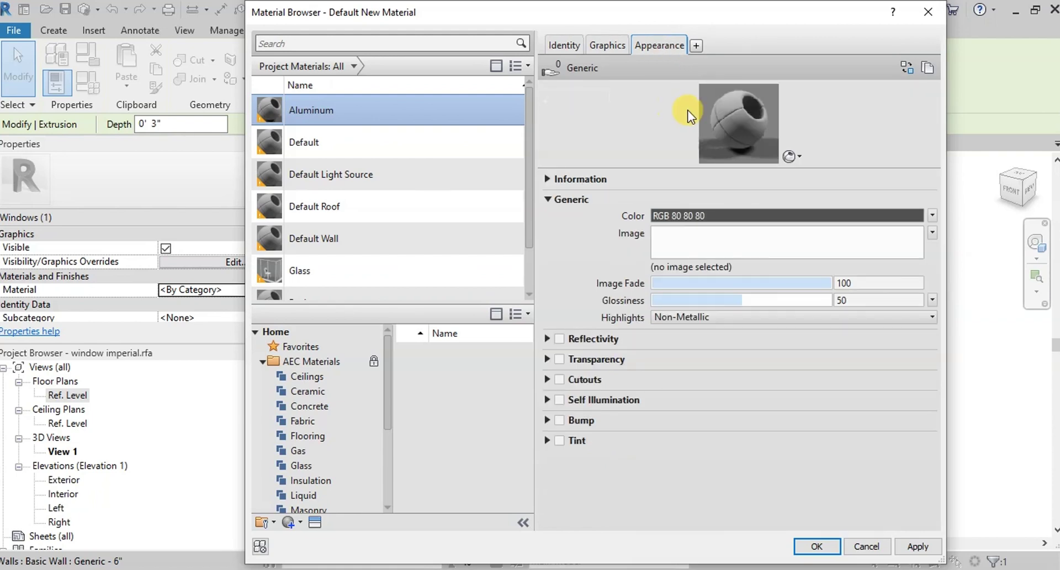
pyautogui.click(707, 216)
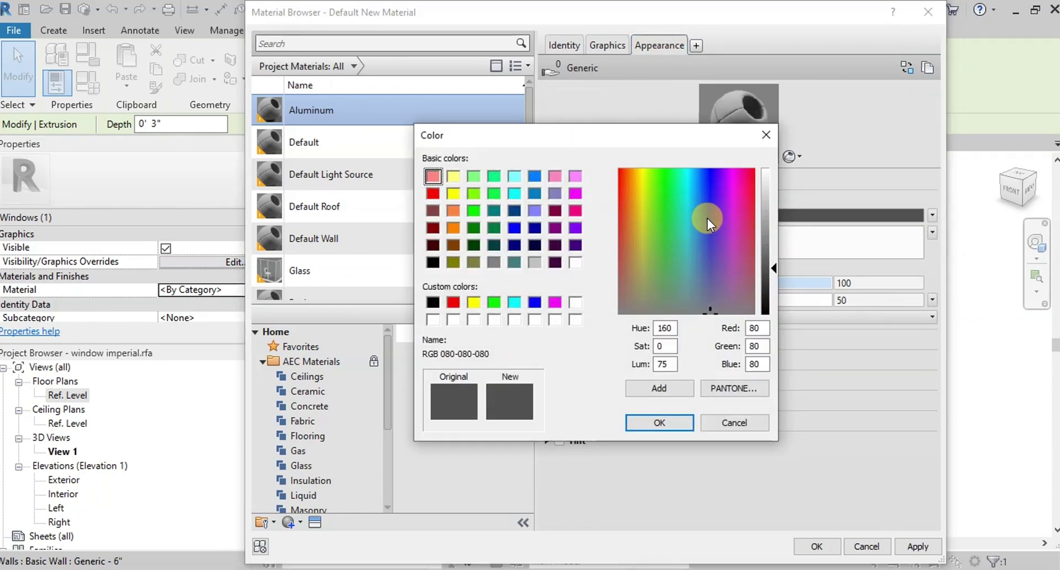
pyautogui.click(534, 262)
pyautogui.click(658, 422)
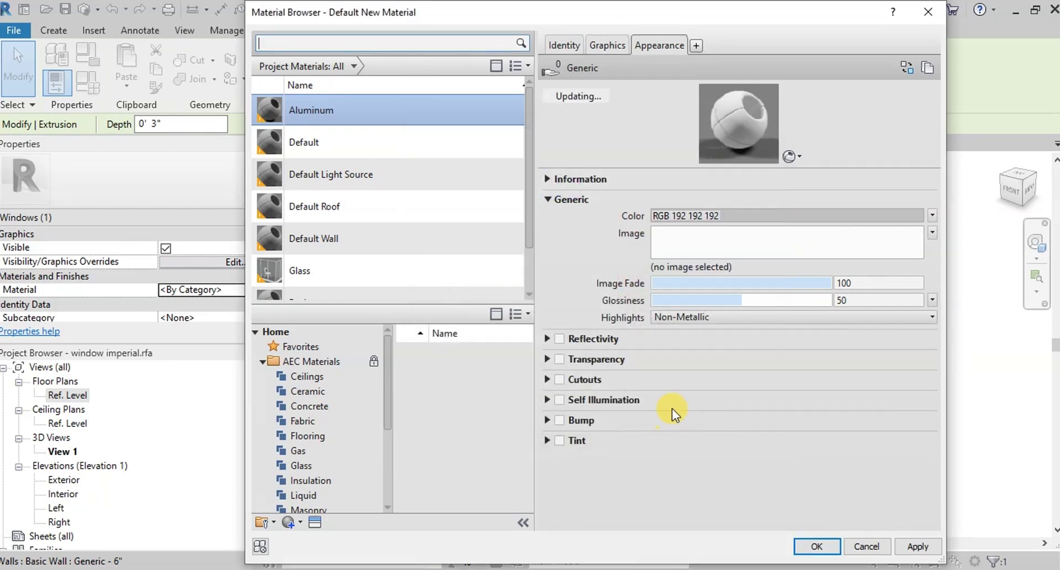
pyautogui.click(711, 318)
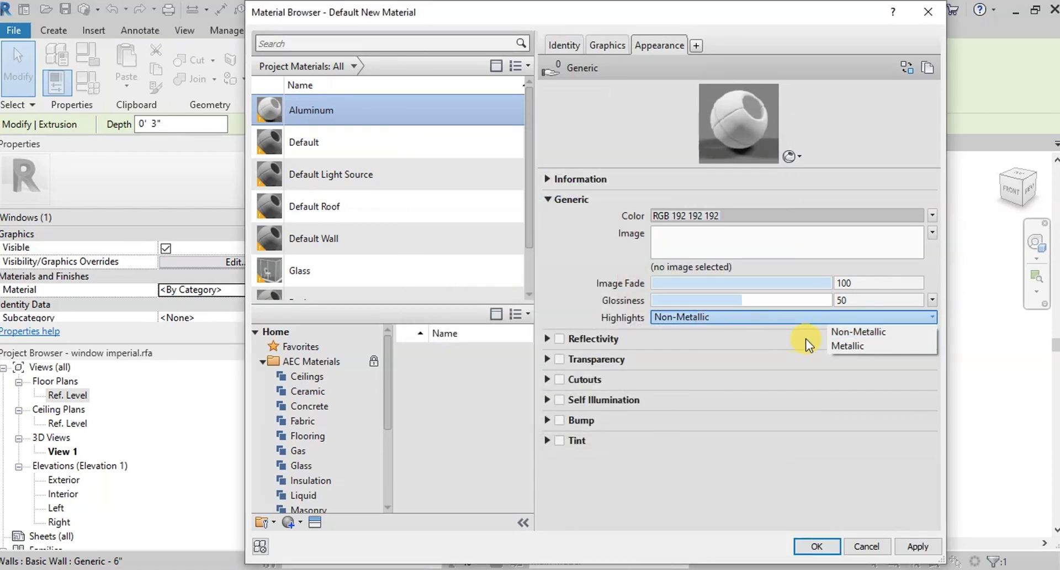
pyautogui.click(843, 346)
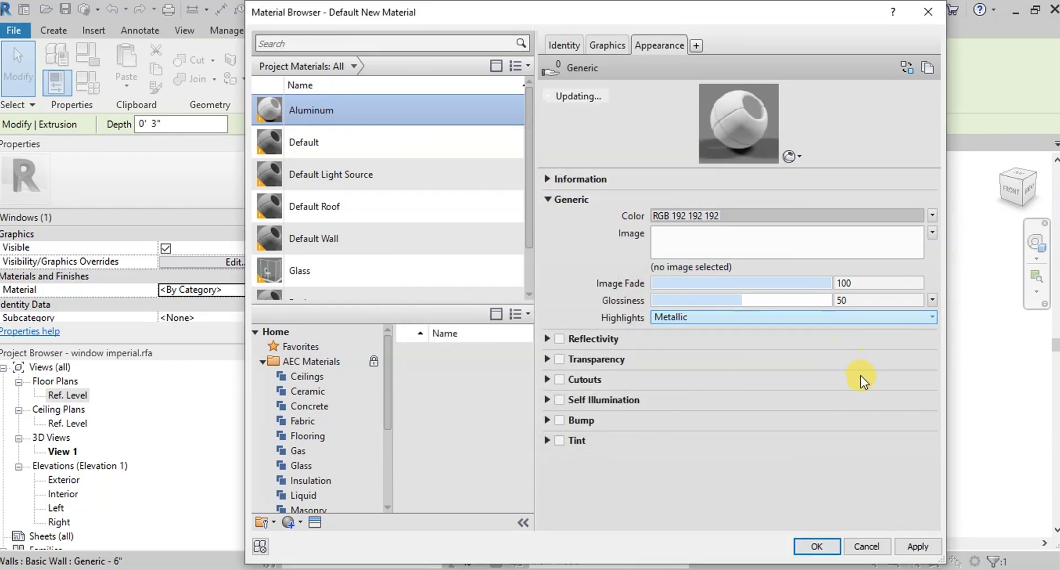
pyautogui.click(917, 546)
pyautogui.click(816, 546)
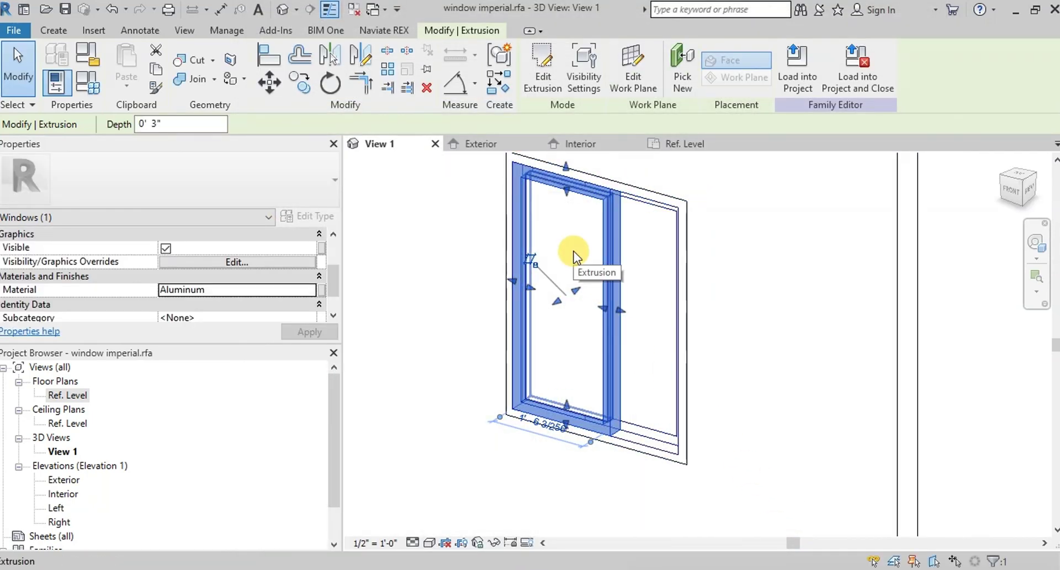
# - Set the 3D view's visual style to Shaded
pyautogui.click(473, 340)
pyautogui.click(430, 543)
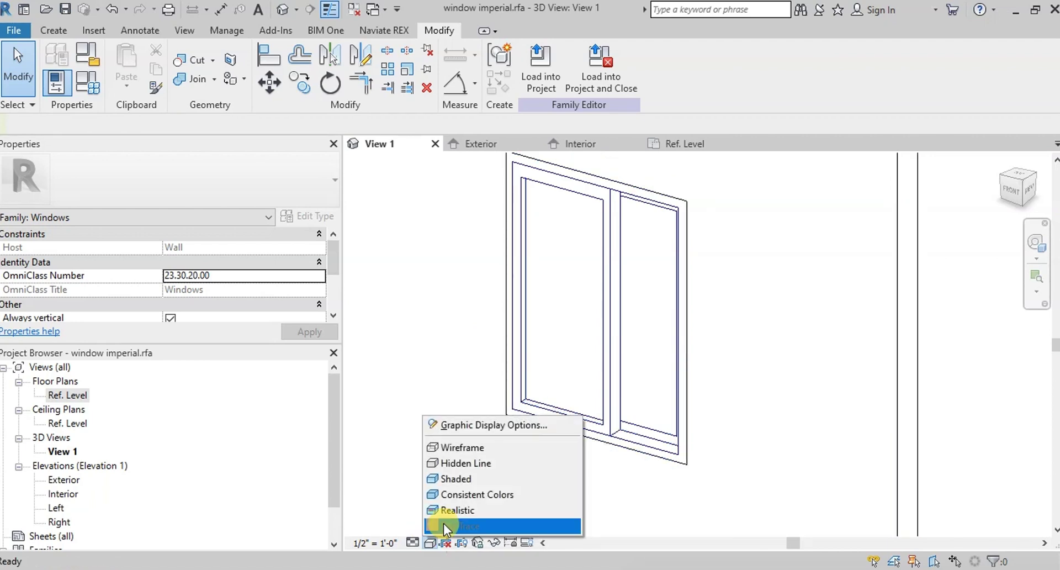
pyautogui.click(452, 507)
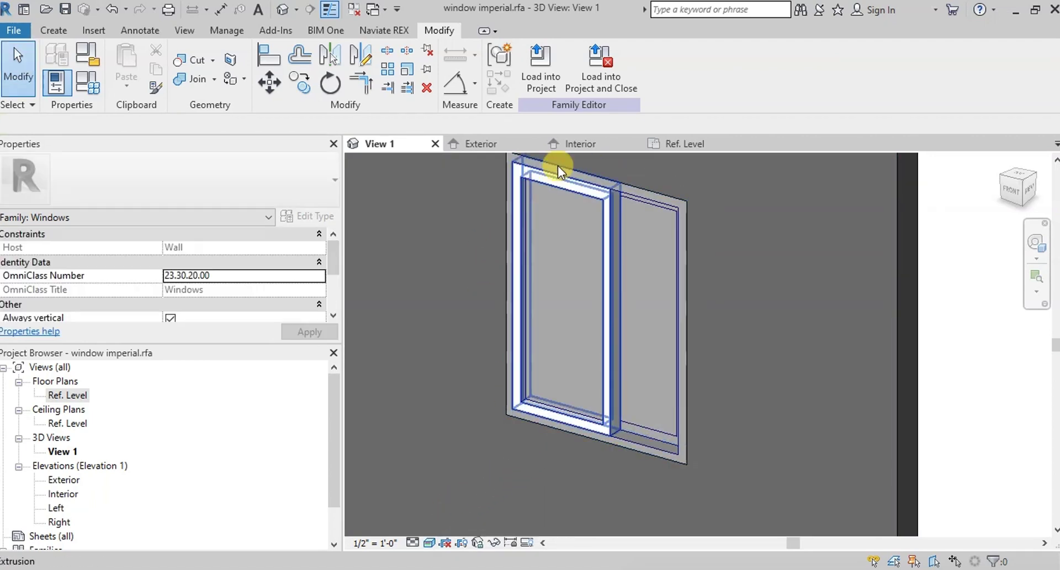
pyautogui.scroll(5, 588, 187)
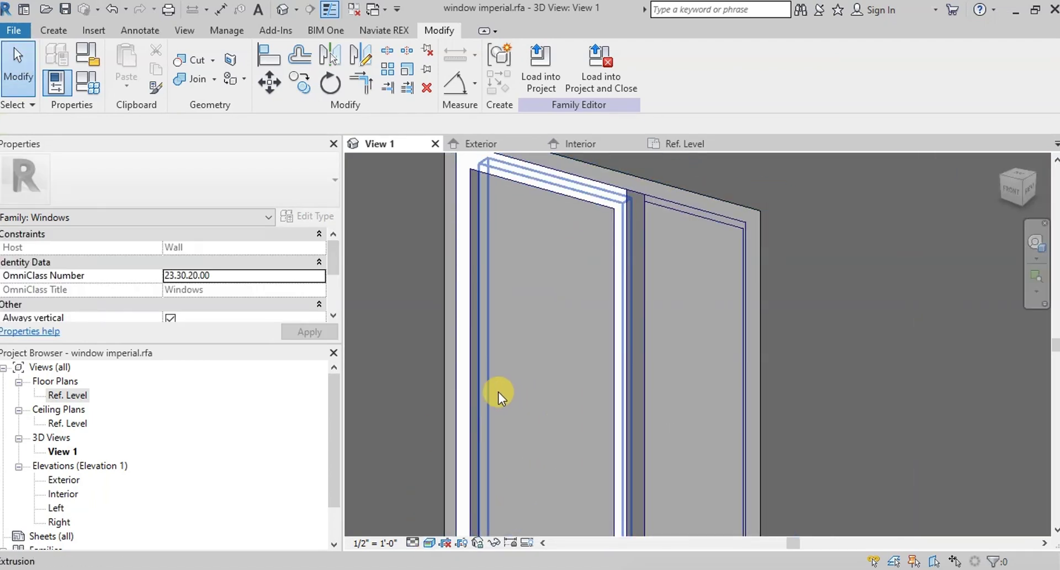
# - Assign the Glass material to the left and right sash pane extrusions
pyautogui.scroll(-5, 590, 402)
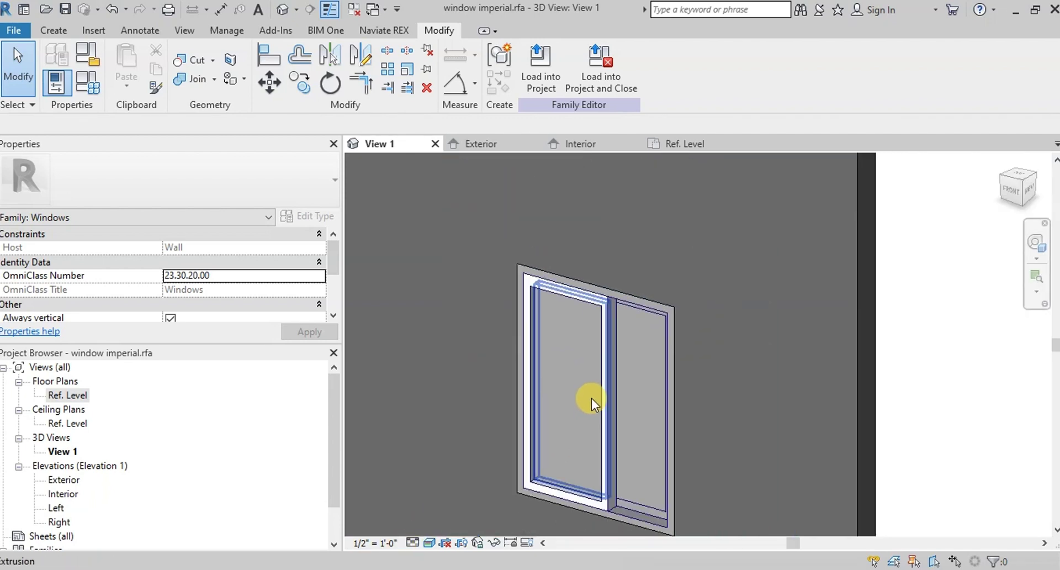
pyautogui.click(556, 404)
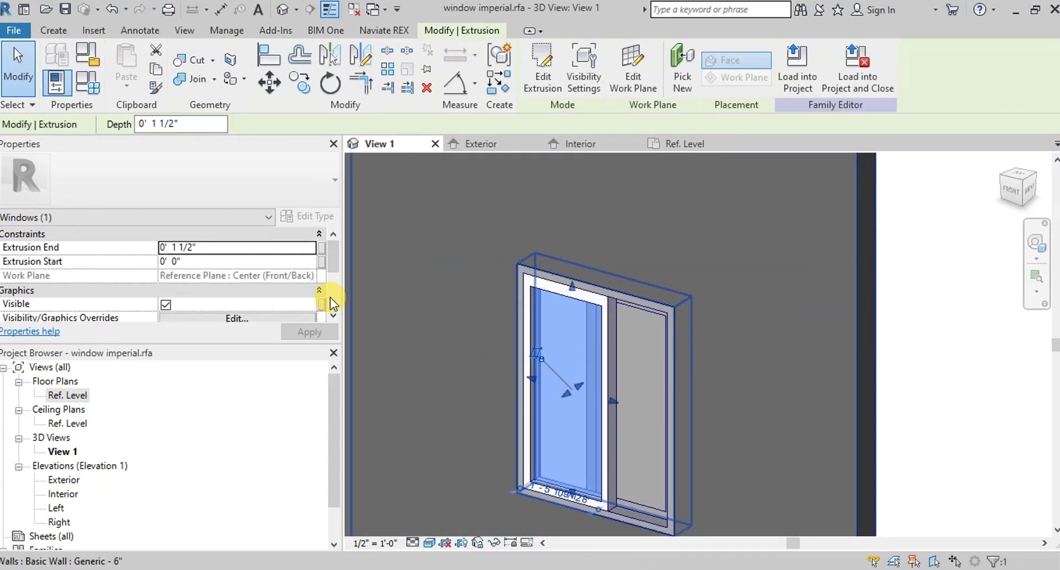
pyautogui.scroll(-5, 273, 316)
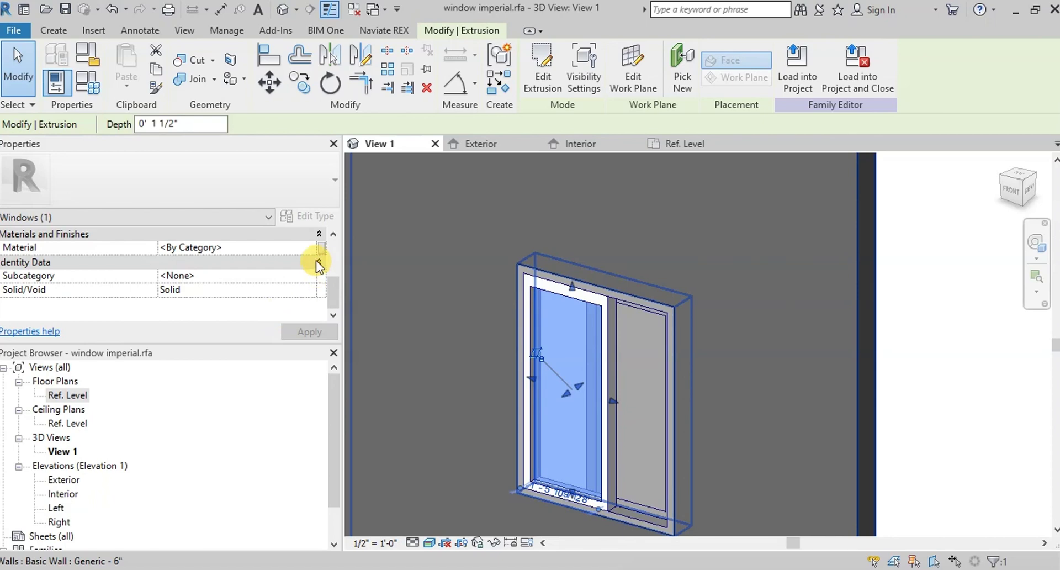
pyautogui.click(310, 248)
pyautogui.click(310, 248)
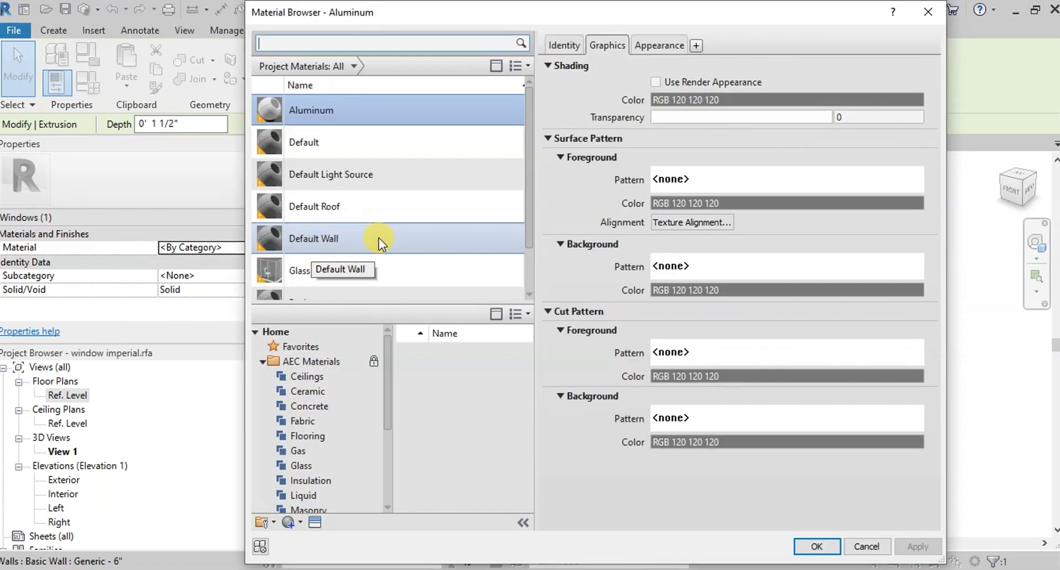
pyautogui.scroll(-2, 395, 184)
pyautogui.click(340, 225)
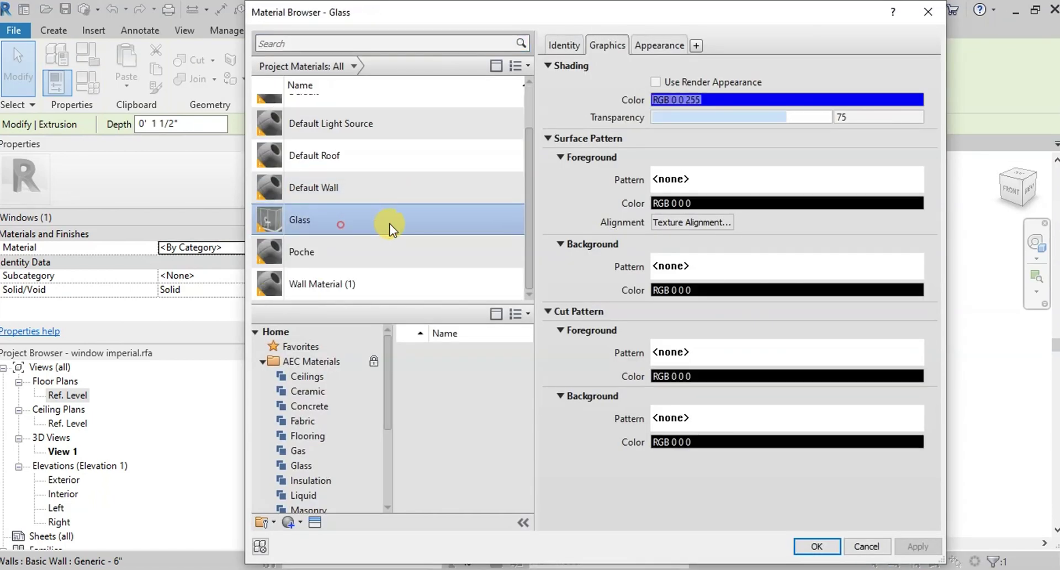
pyautogui.click(826, 548)
pyautogui.click(738, 504)
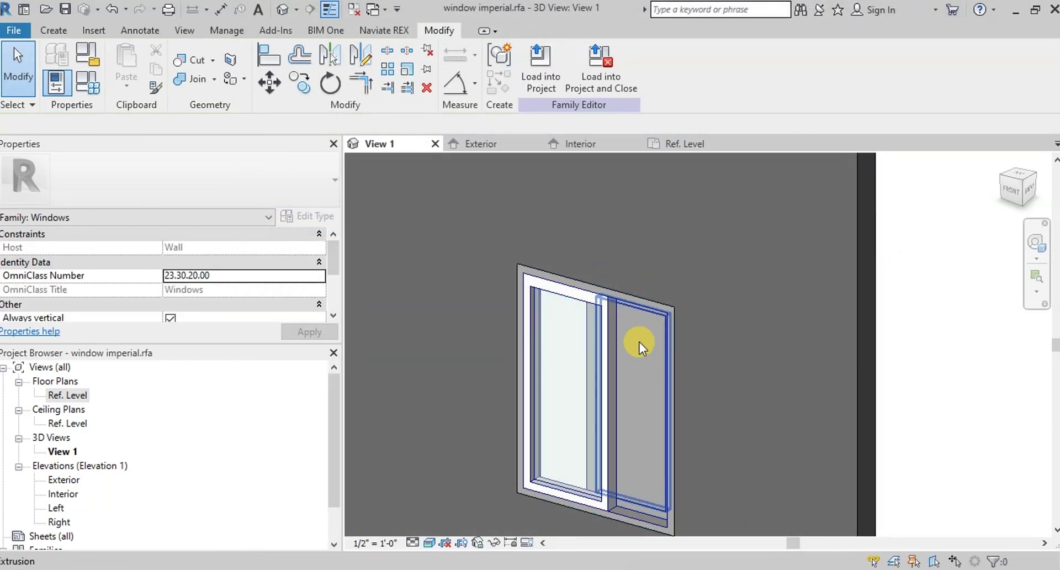
pyautogui.click(635, 343)
pyautogui.click(317, 292)
pyautogui.click(317, 295)
pyautogui.click(826, 547)
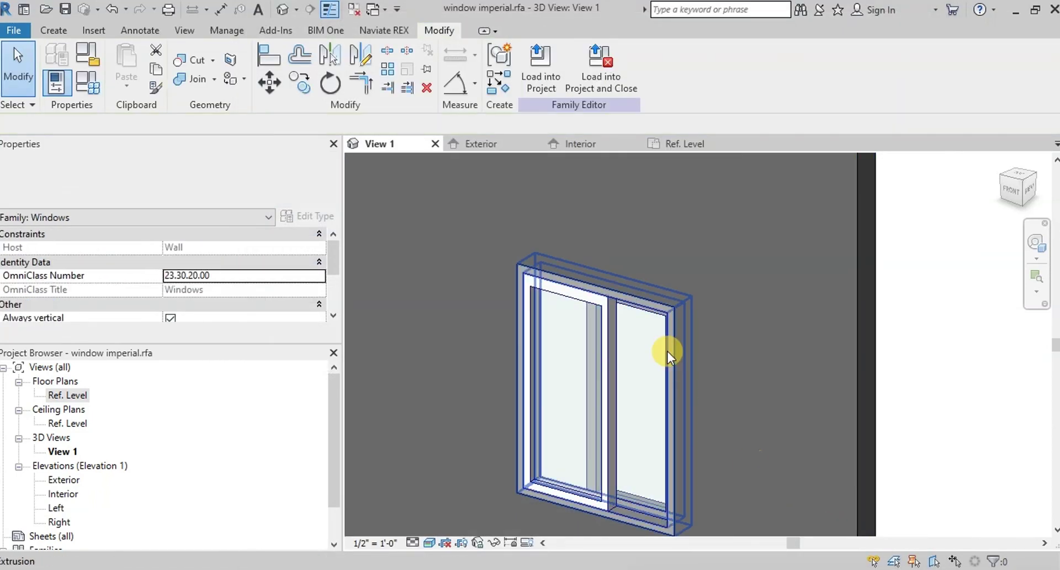
# - Assign the Aluminum material to the outer frame extrusion
pyautogui.scroll(4, 667, 350)
pyautogui.click(545, 359)
pyautogui.press('Escape')
pyautogui.scroll(-4, 765, 284)
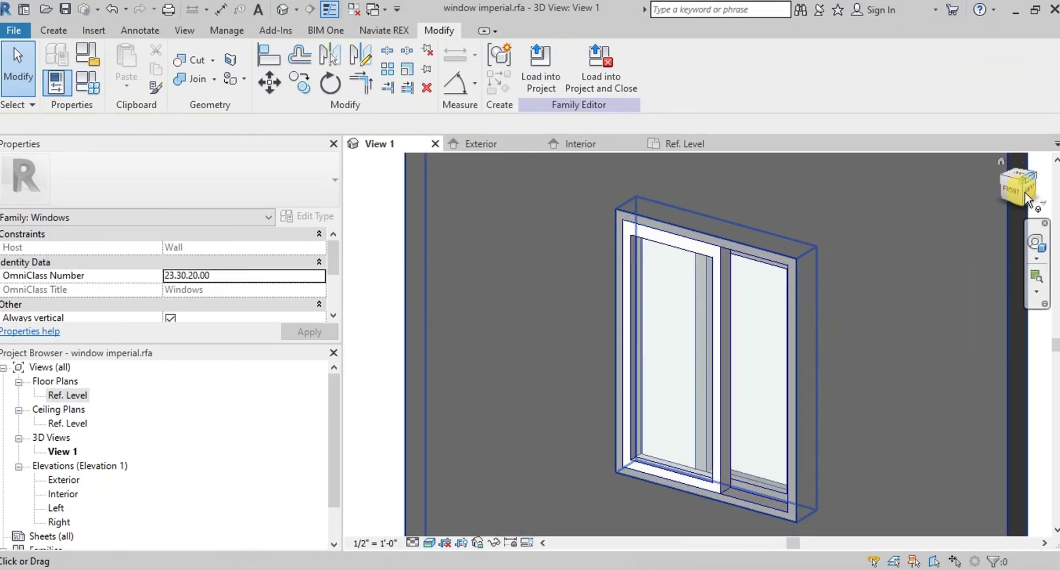
pyautogui.moveTo(1018, 184); pyautogui.dragTo(1022, 190)
pyautogui.scroll(5, 646, 461)
pyautogui.click(311, 248)
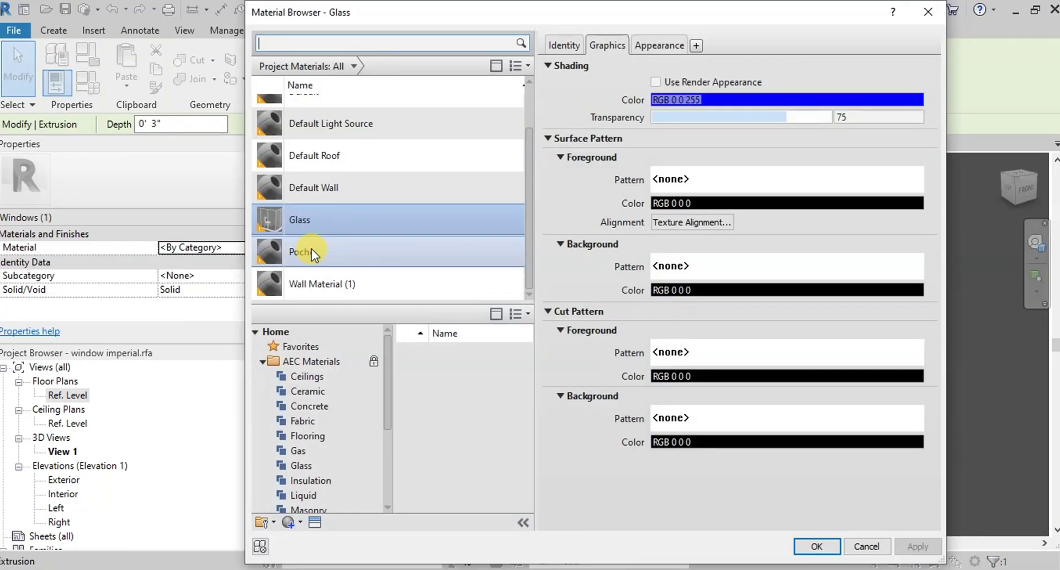
pyautogui.scroll(2, 355, 166)
pyautogui.click(355, 106)
pyautogui.click(826, 547)
pyautogui.click(743, 494)
# - Confirm the frame's Aluminum material and view the window from the top-front-right 3D corner
pyautogui.click(386, 320)
pyautogui.scroll(-3, 310, 296)
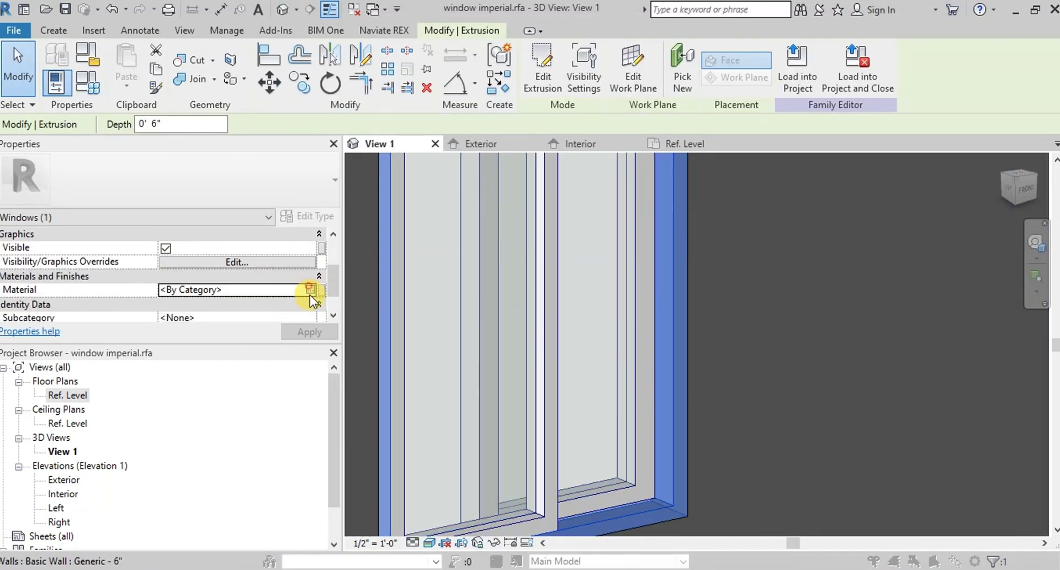
pyautogui.click(310, 294)
pyautogui.click(817, 547)
pyautogui.press('Escape')
pyautogui.scroll(-4, 743, 386)
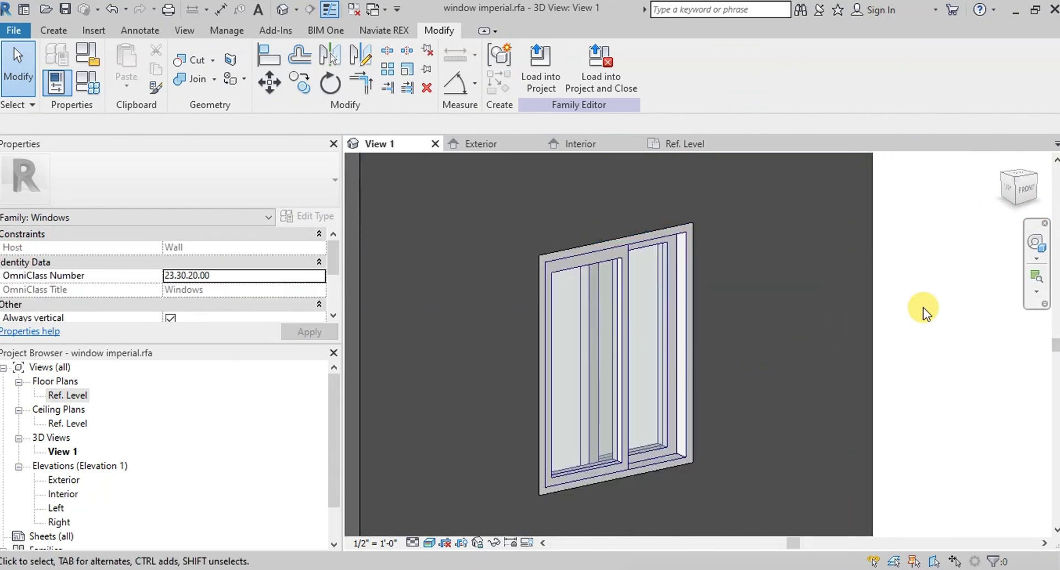
pyautogui.click(1035, 180)
# - Check the Ref. Level plan, return to the Exterior elevation, and start the Reference Plane tool
pyautogui.scroll(3, 800, 414)
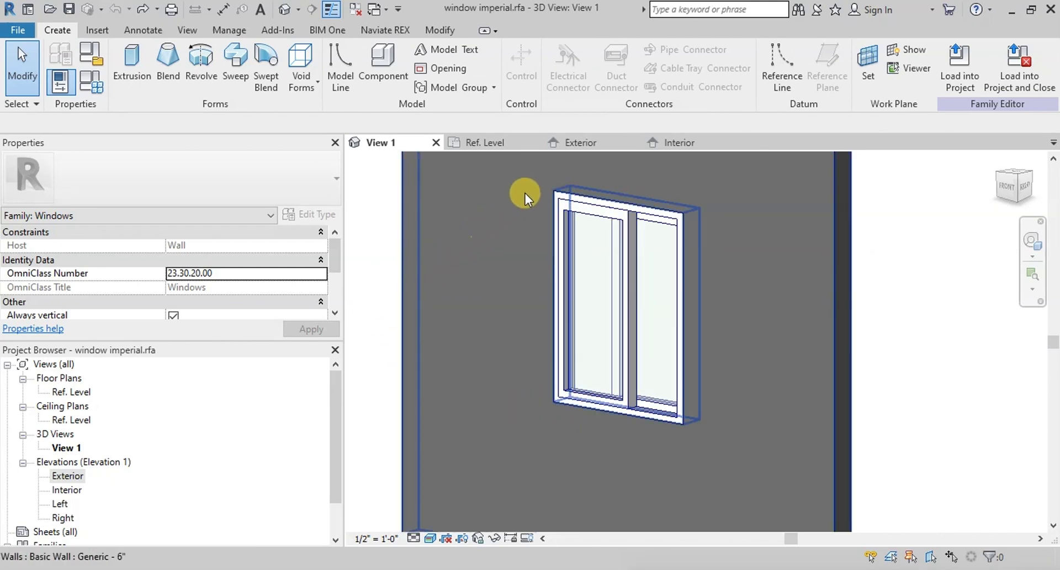
pyautogui.click(592, 143)
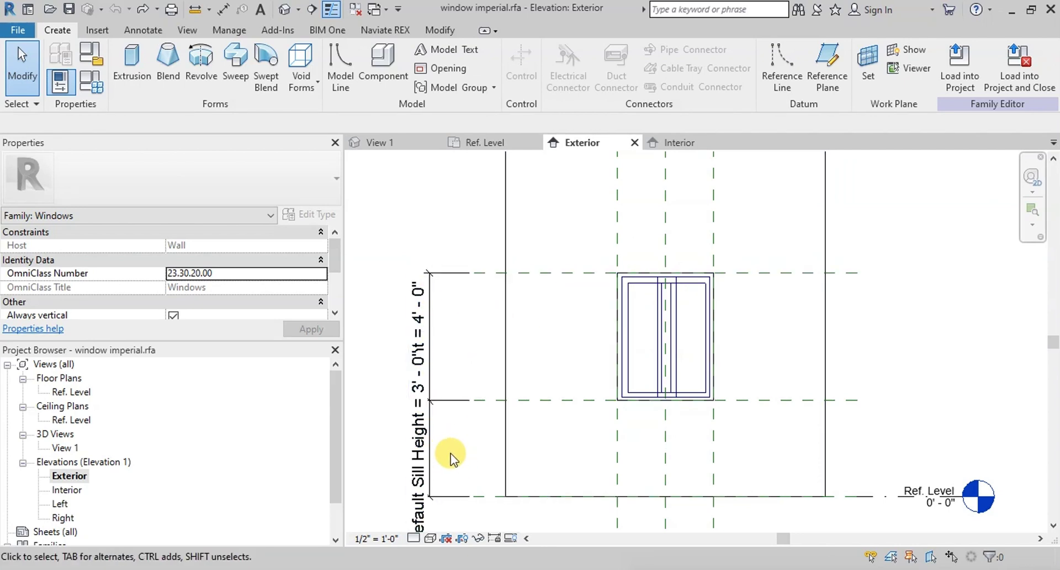
pyautogui.click(488, 144)
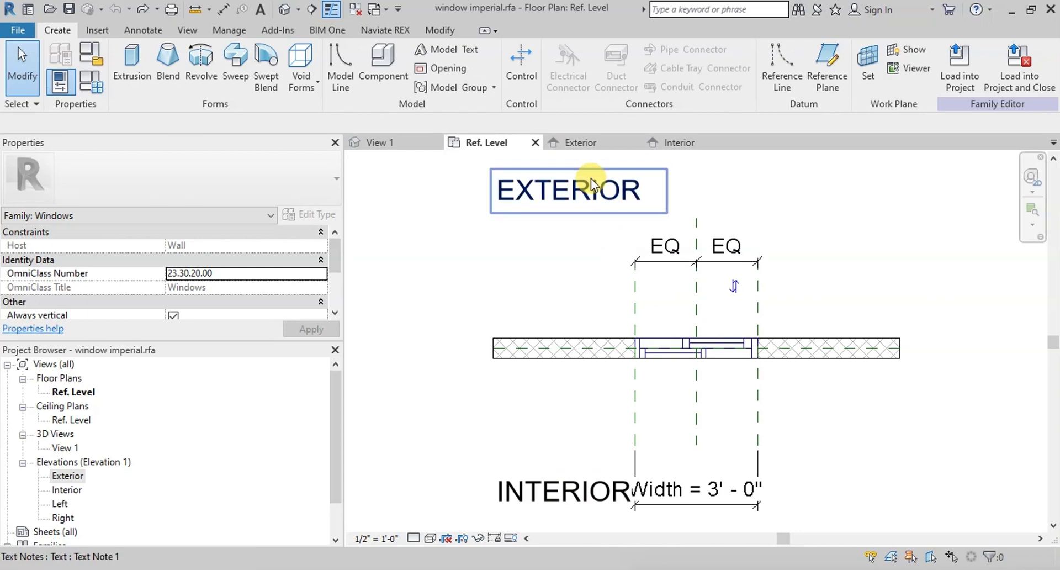
pyautogui.click(588, 144)
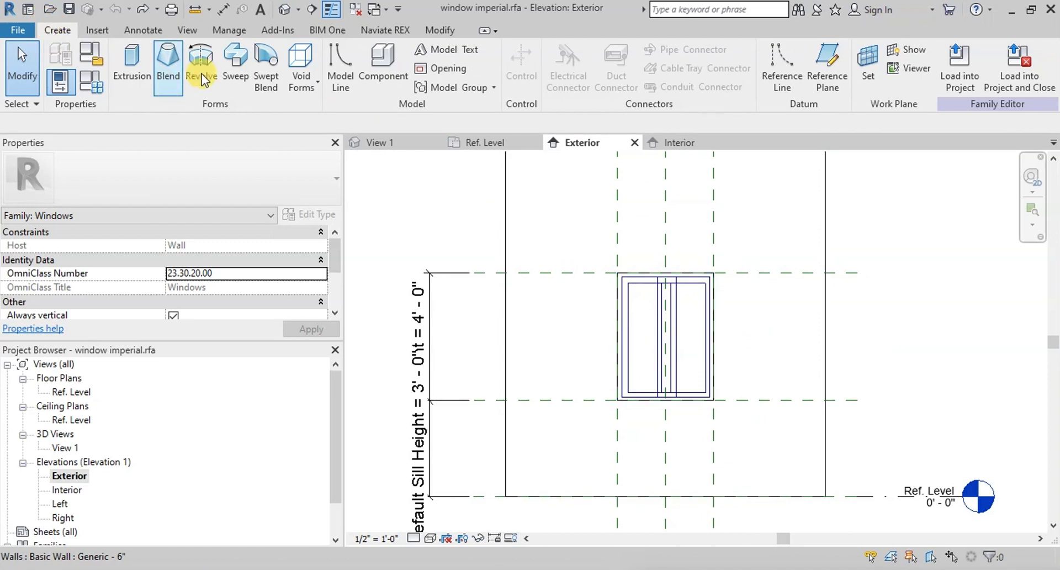
pyautogui.click(833, 74)
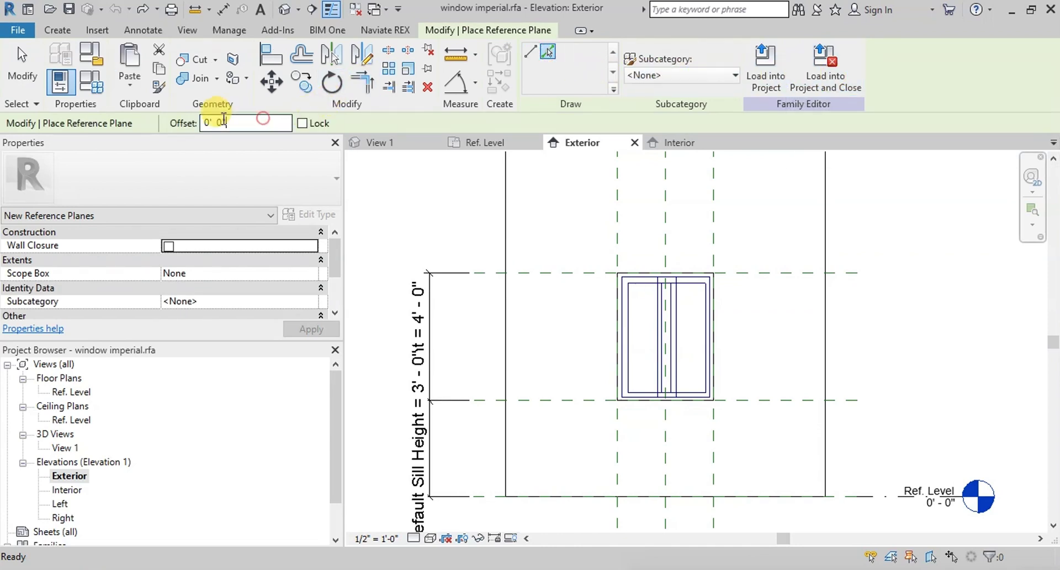
# - Set the offset to 2" and pick the existing side, top and bottom planes to add offset reference planes
pyautogui.moveTo(232, 123); pyautogui.dragTo(160, 123)
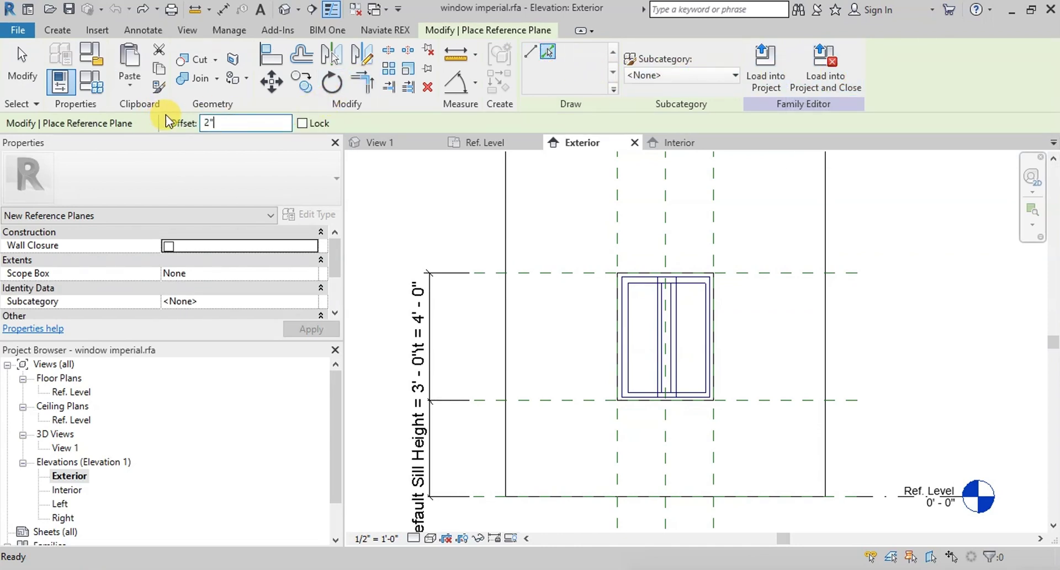
pyautogui.click(623, 234)
pyautogui.scroll(2, 636, 232)
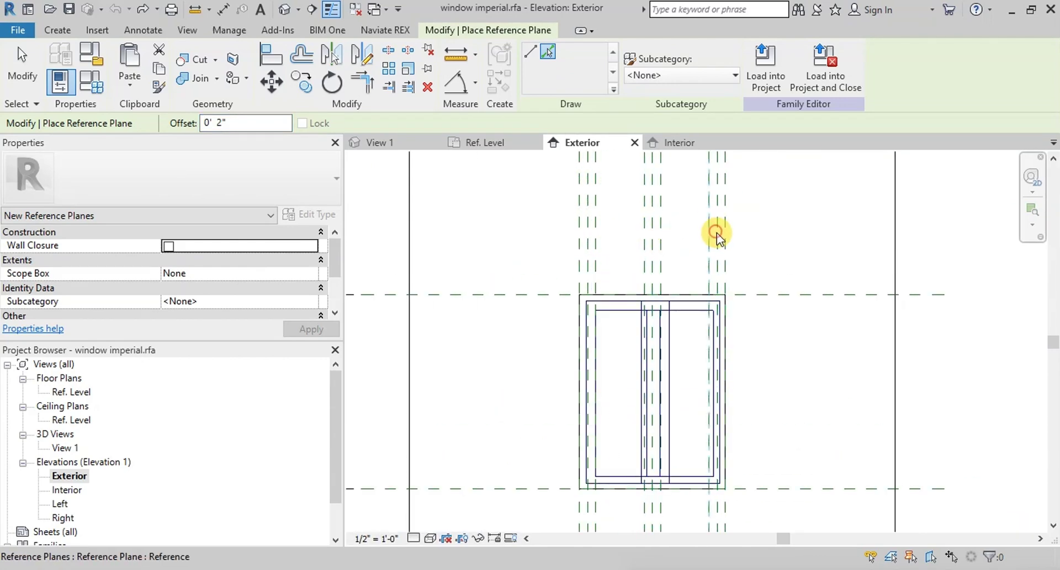
pyautogui.click(558, 305)
pyautogui.click(558, 432)
pyautogui.scroll(-1, 568, 347)
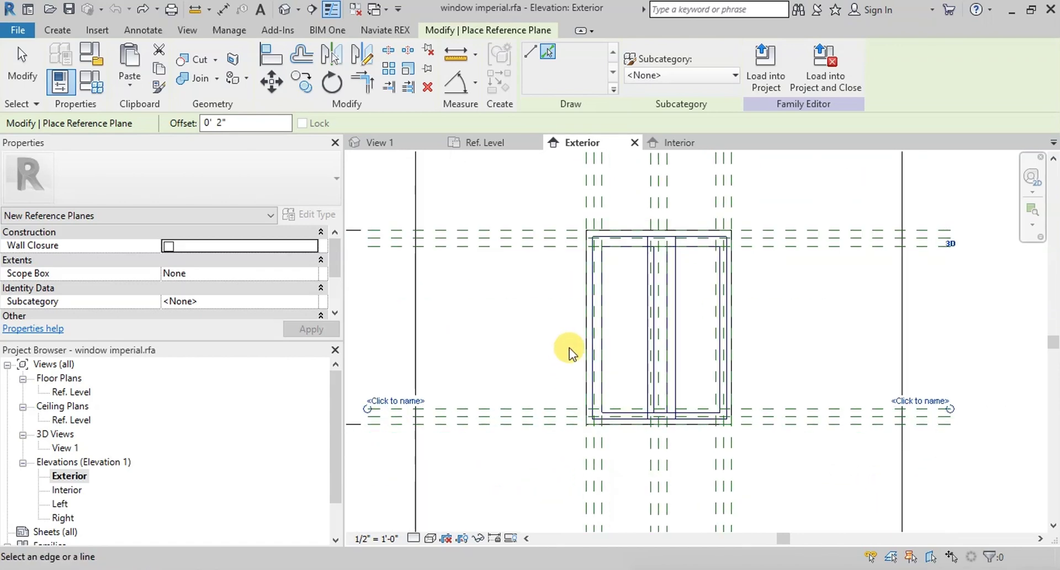
pyautogui.press('Escape')
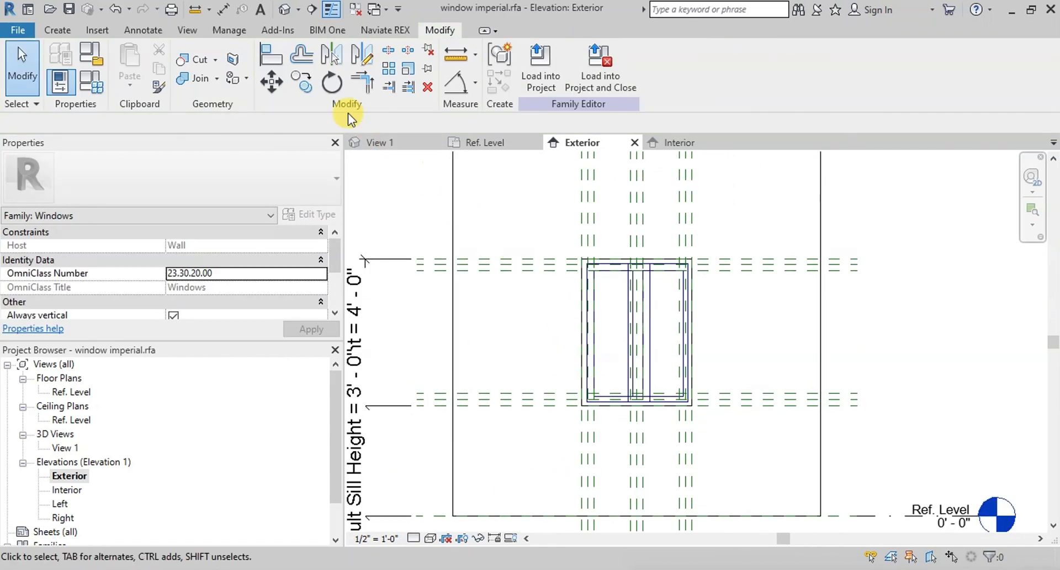
# - Align and lock the frame's left edge, then align its top and bottom edges to the offset planes
pyautogui.click(269, 61)
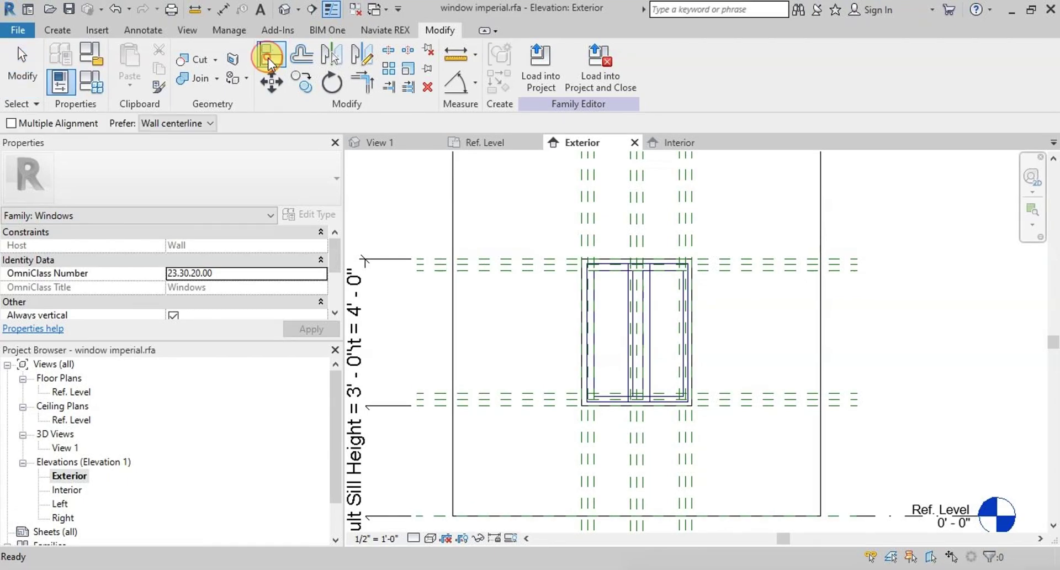
pyautogui.scroll(3, 574, 306)
pyautogui.scroll(2, 570, 260)
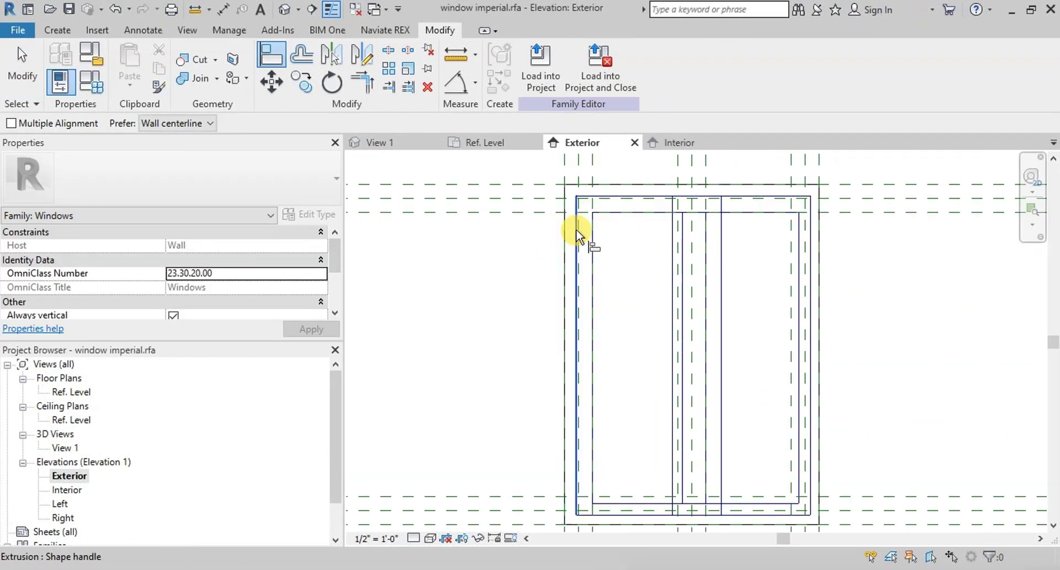
pyautogui.click(562, 160)
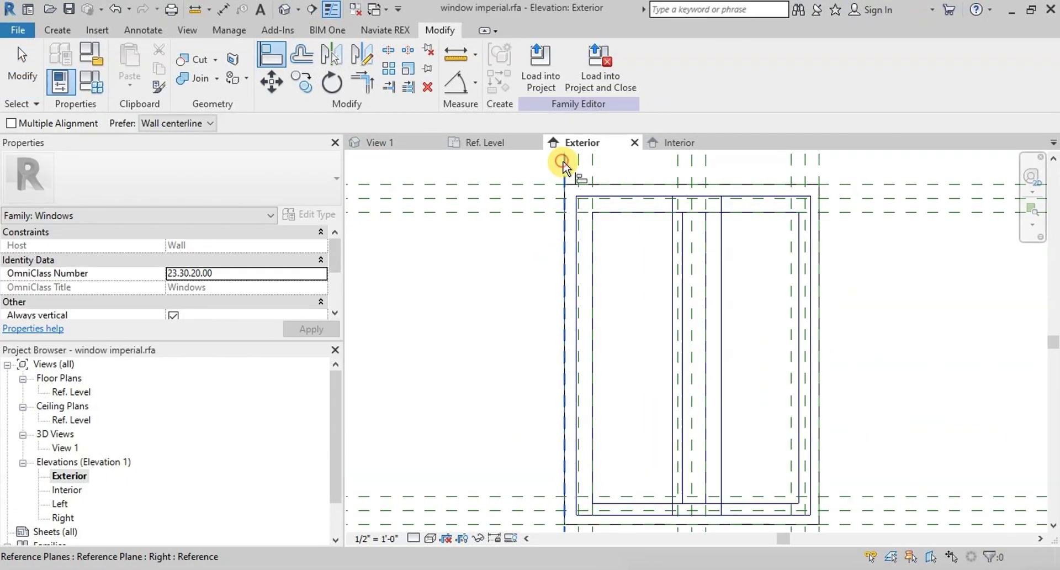
pyautogui.click(561, 255)
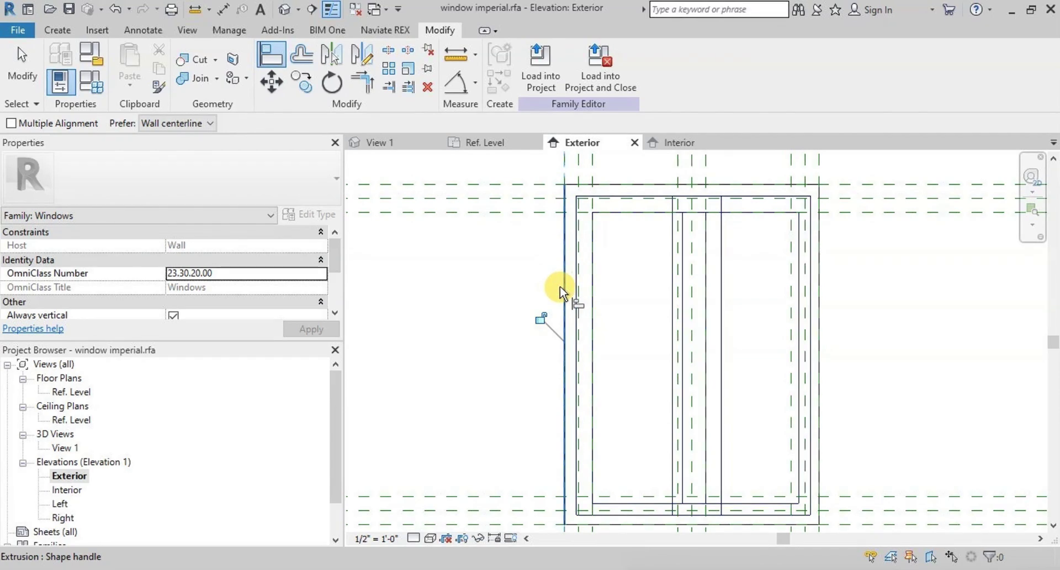
pyautogui.click(541, 318)
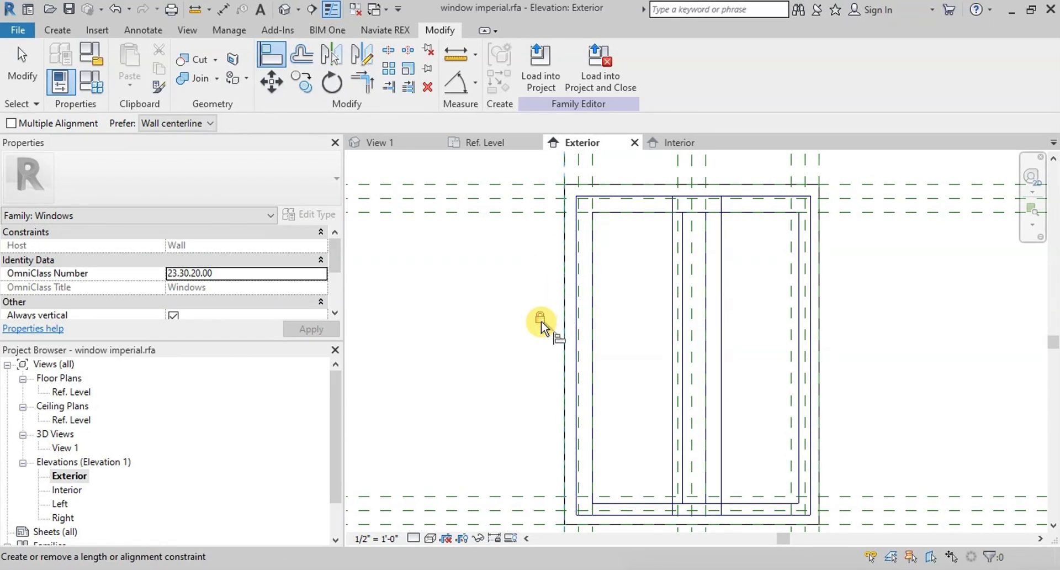
pyautogui.scroll(-3, 546, 315)
pyautogui.scroll(2, 692, 246)
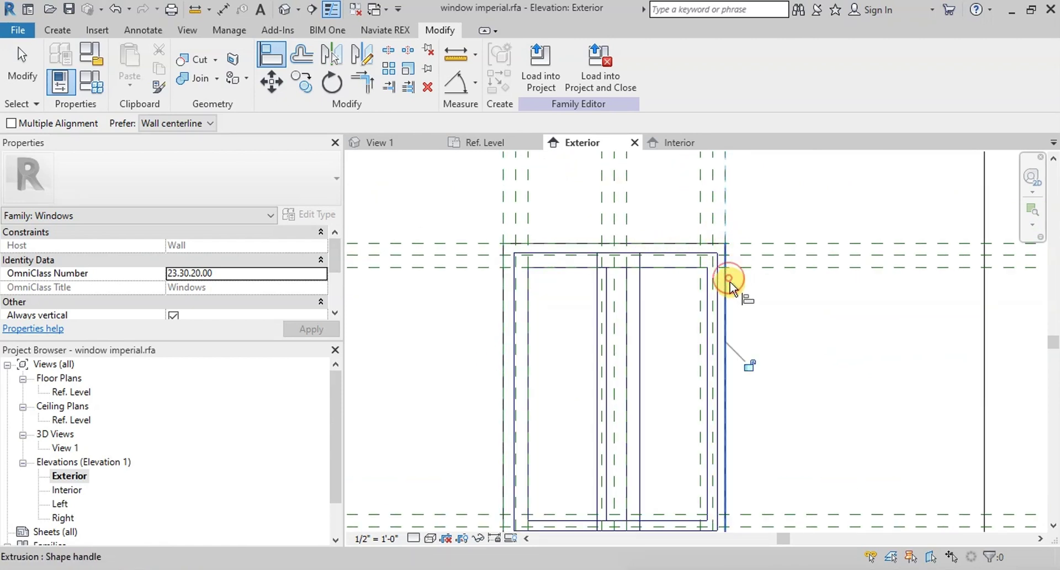
pyautogui.click(737, 244)
pyautogui.click(690, 243)
pyautogui.keyDown('ctrl'); pyautogui.scroll(-3, 736, 426); pyautogui.keyUp('ctrl')
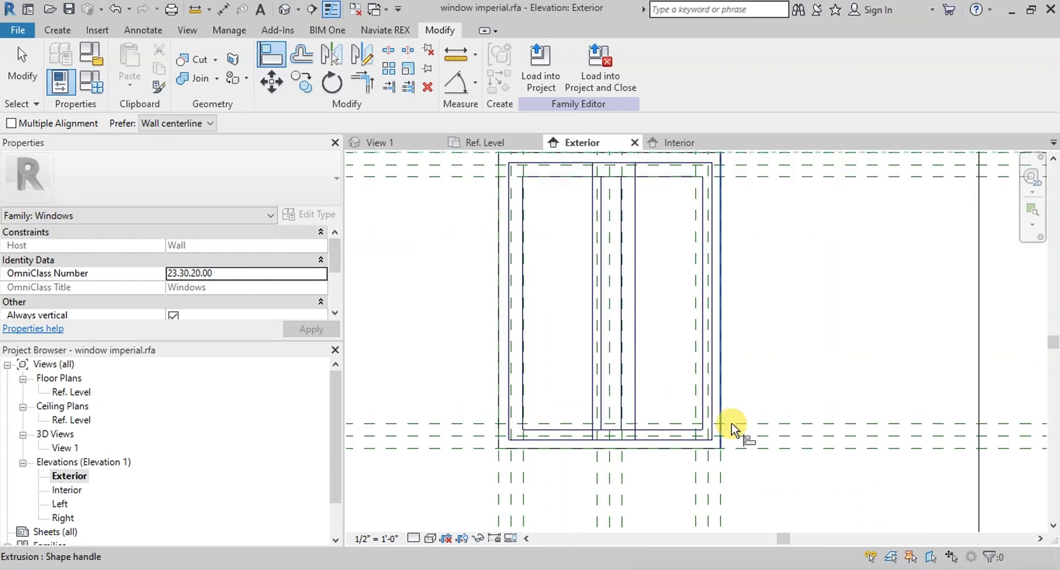
pyautogui.click(726, 447)
pyautogui.click(628, 450)
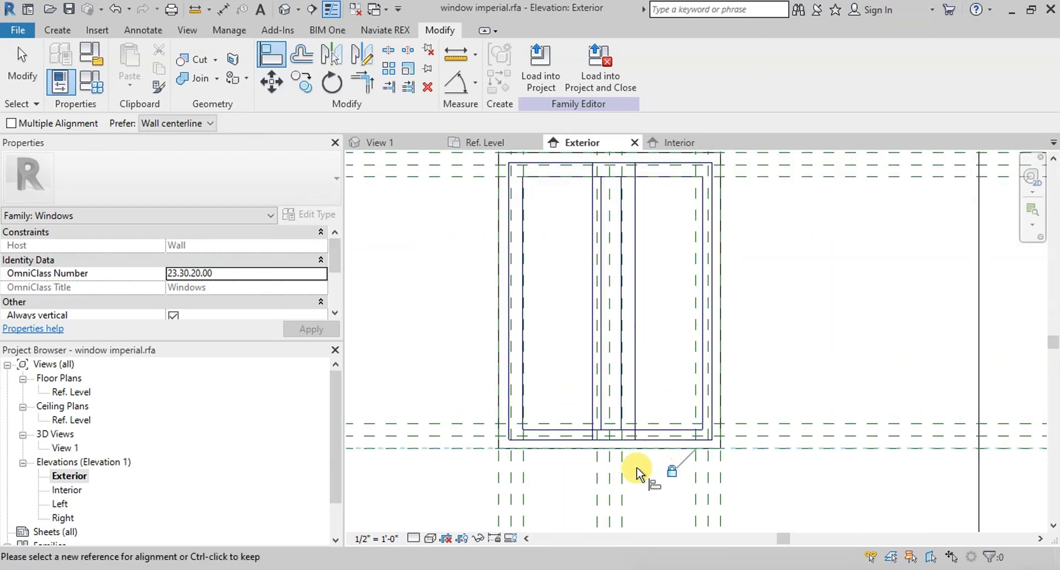
pyautogui.keyDown('ctrl'); pyautogui.scroll(3, 607, 409); pyautogui.keyUp('ctrl')
# - Align the extrusion's left, right, middle and bottom edges to their reference planes, locking the bottom
pyautogui.click(544, 191)
pyautogui.click(543, 262)
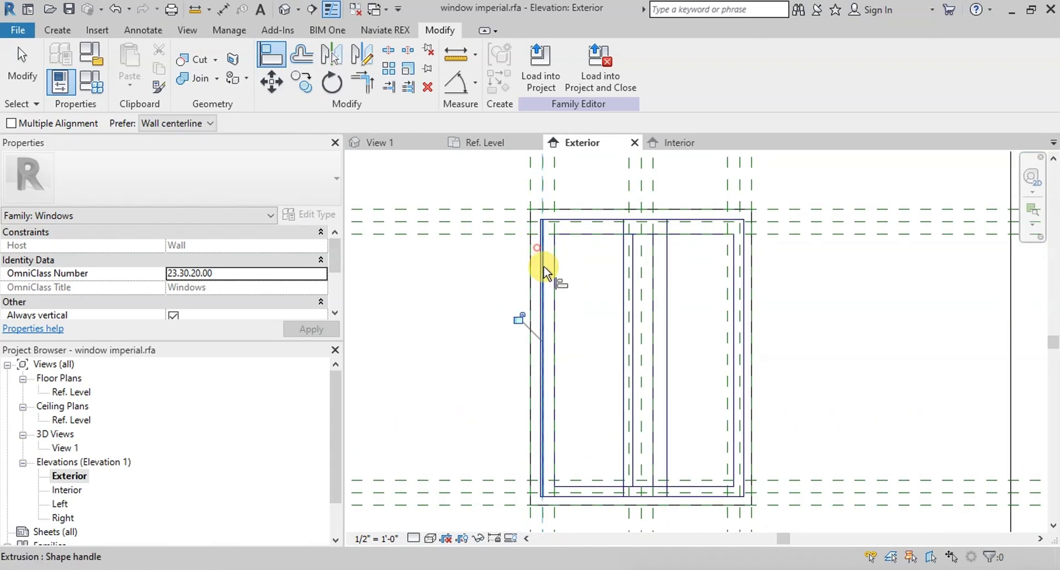
pyautogui.click(541, 185)
pyautogui.scroll(2, 543, 238)
pyautogui.click(545, 248)
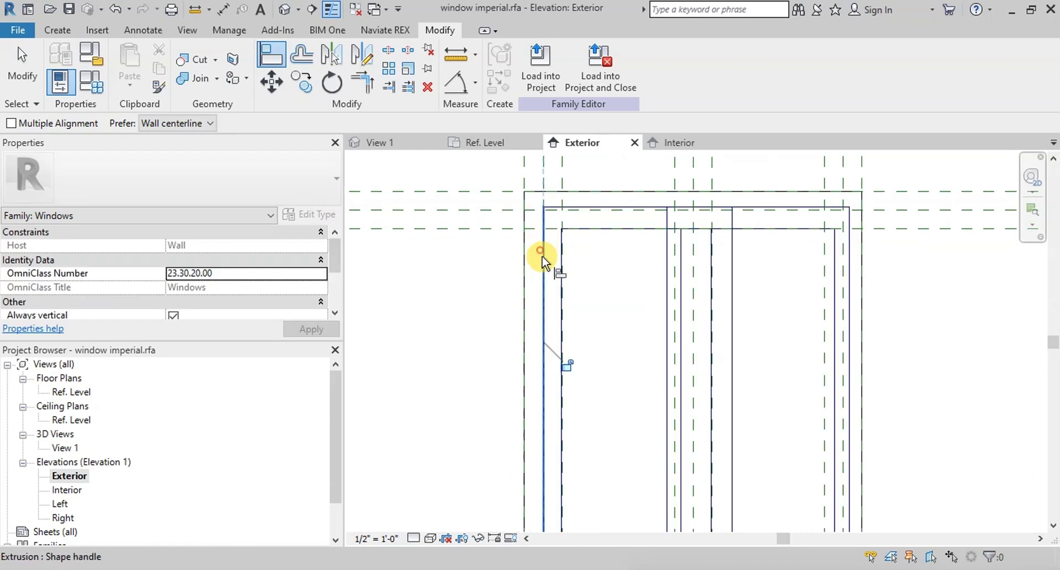
pyautogui.scroll(-3, 569, 362)
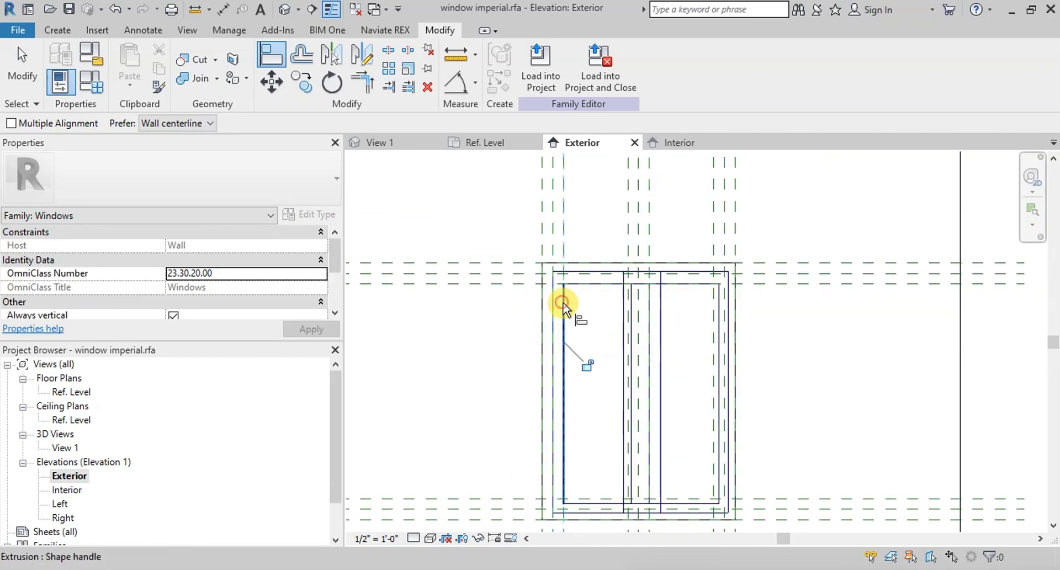
pyautogui.click(569, 229)
pyautogui.scroll(3, 570, 304)
pyautogui.click(556, 303)
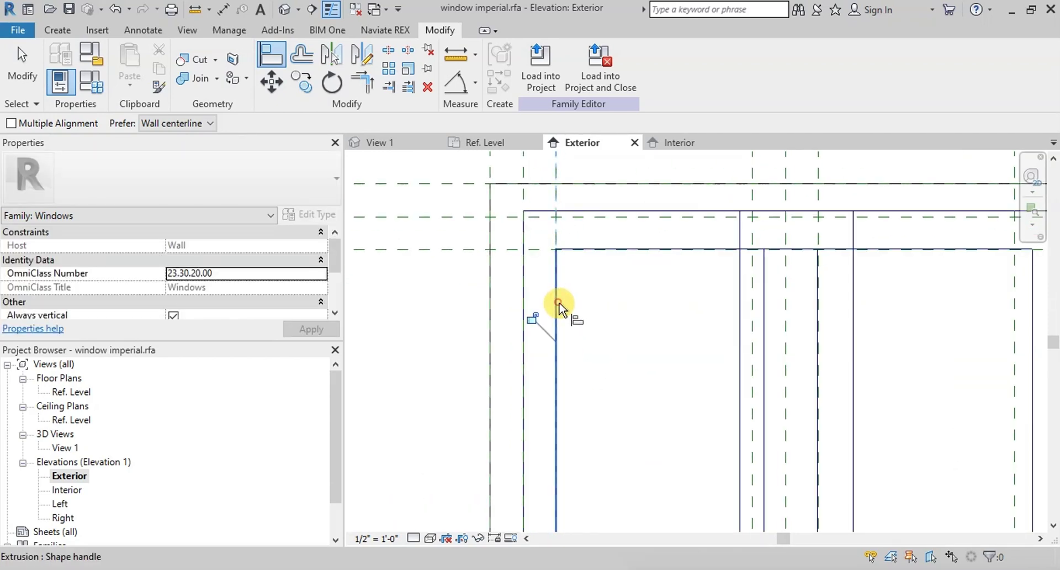
pyautogui.scroll(-4, 552, 323)
pyautogui.scroll(2, 622, 321)
pyautogui.click(804, 213)
pyautogui.click(804, 286)
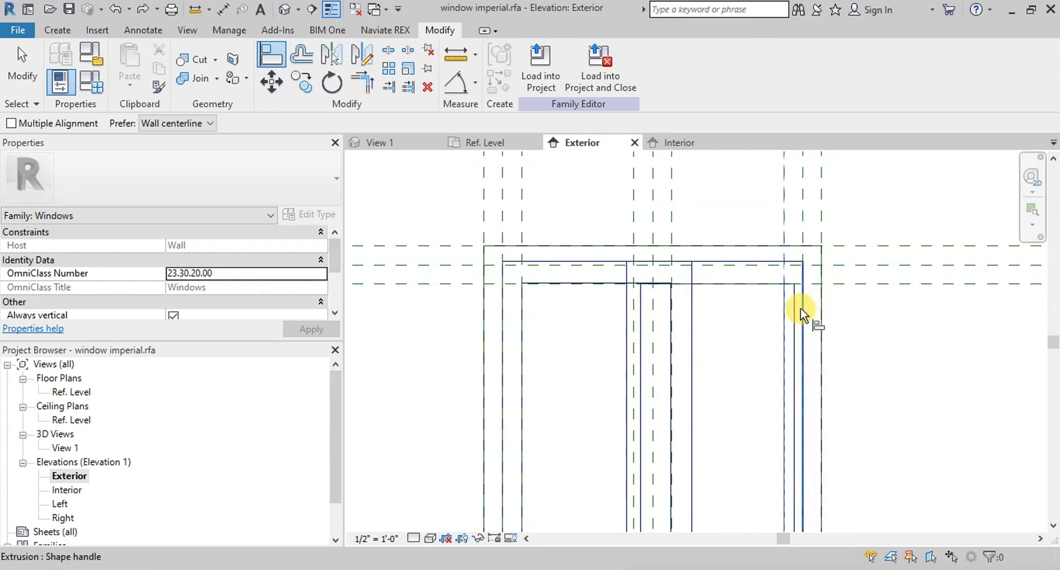
pyautogui.scroll(-3, 793, 313)
pyautogui.scroll(3, 757, 338)
pyautogui.click(696, 294)
pyautogui.click(676, 316)
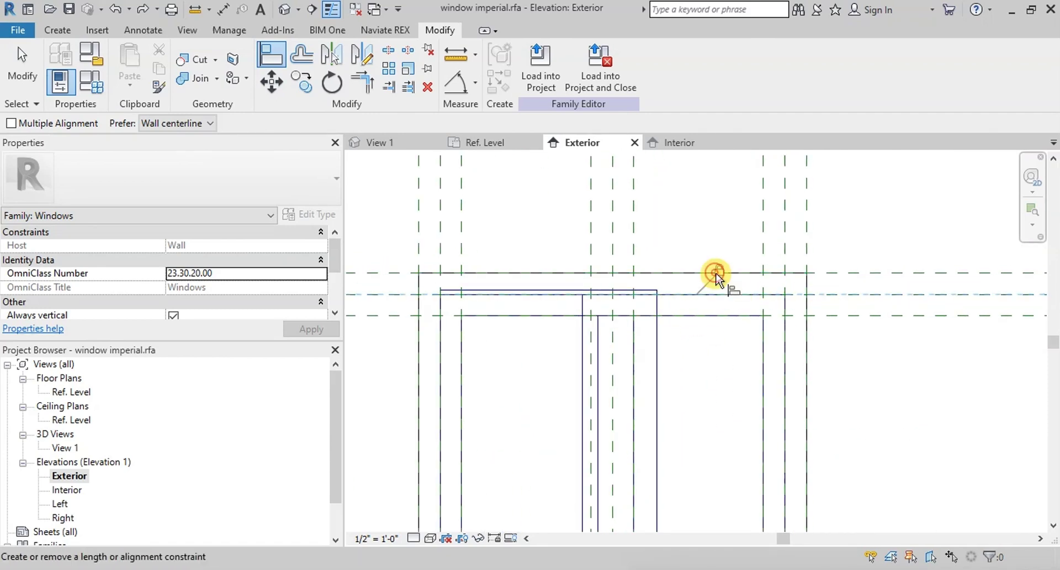
pyautogui.scroll(-1, 635, 289)
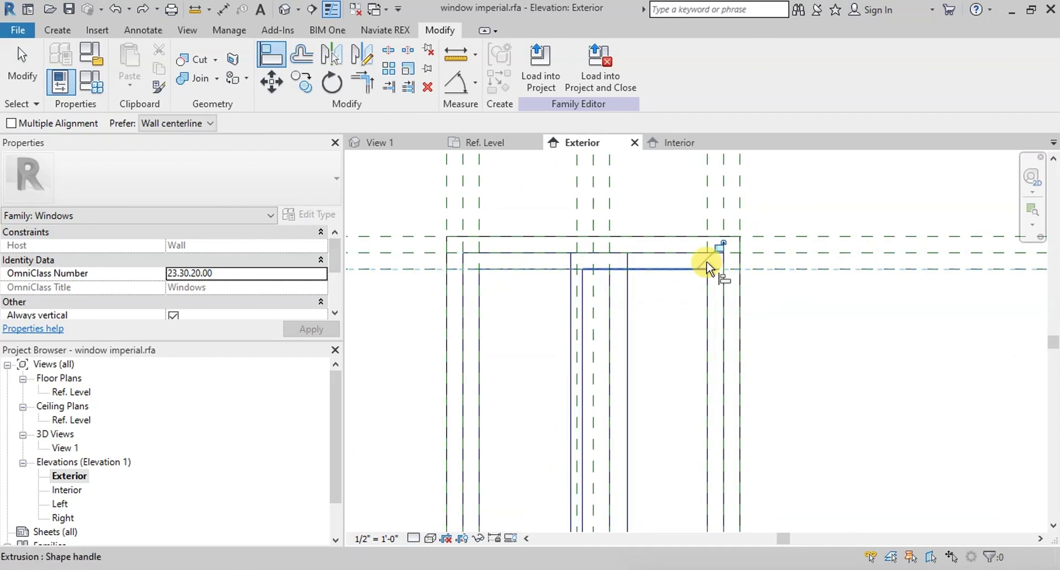
pyautogui.scroll(-2, 710, 260)
pyautogui.scroll(3, 726, 403)
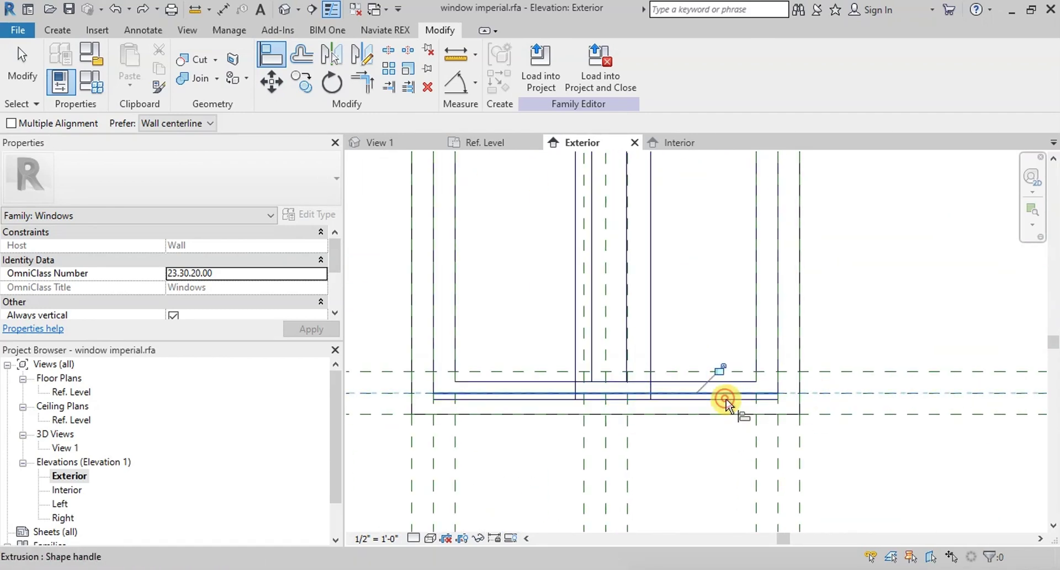
pyautogui.click(761, 381)
pyautogui.press('Escape')
# - Align the remaining vertical edges and the inner top edge to their reference planes
pyautogui.scroll(-3, 823, 371)
pyautogui.click(270, 54)
pyautogui.scroll(3, 666, 271)
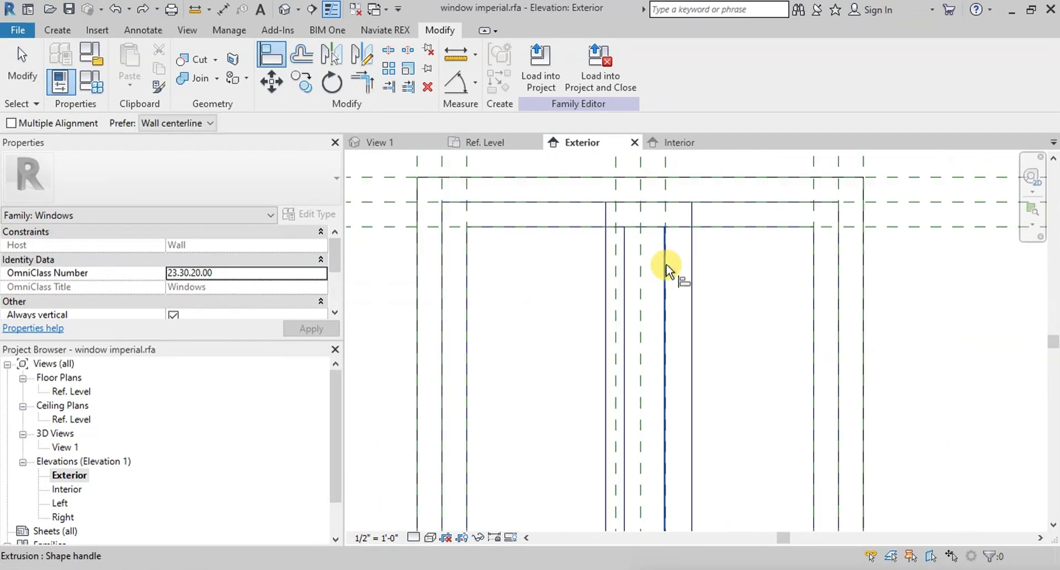
pyautogui.click(667, 201)
pyautogui.click(692, 281)
pyautogui.click(614, 312)
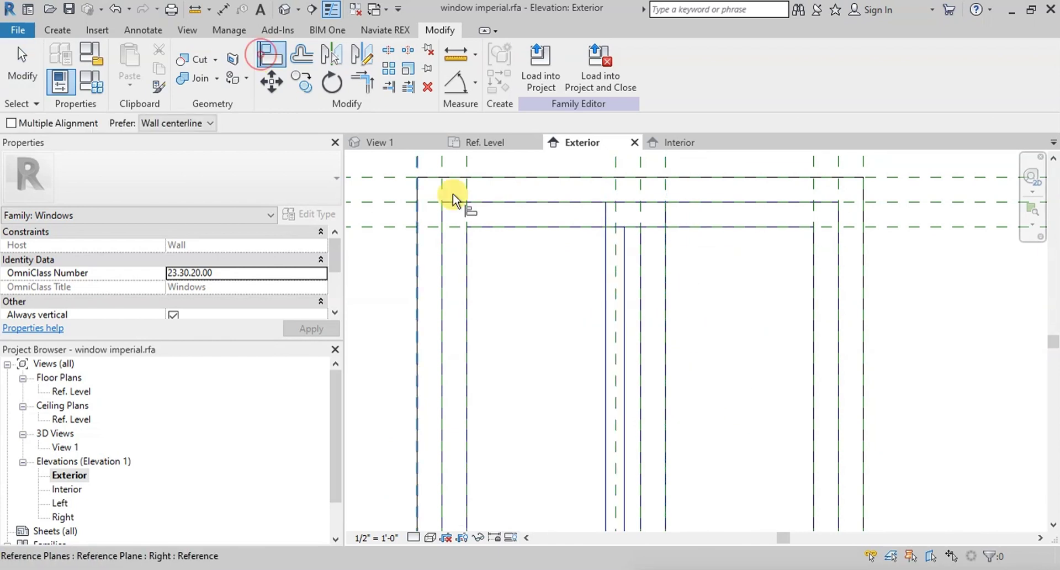
pyautogui.click(607, 331)
pyautogui.click(635, 208)
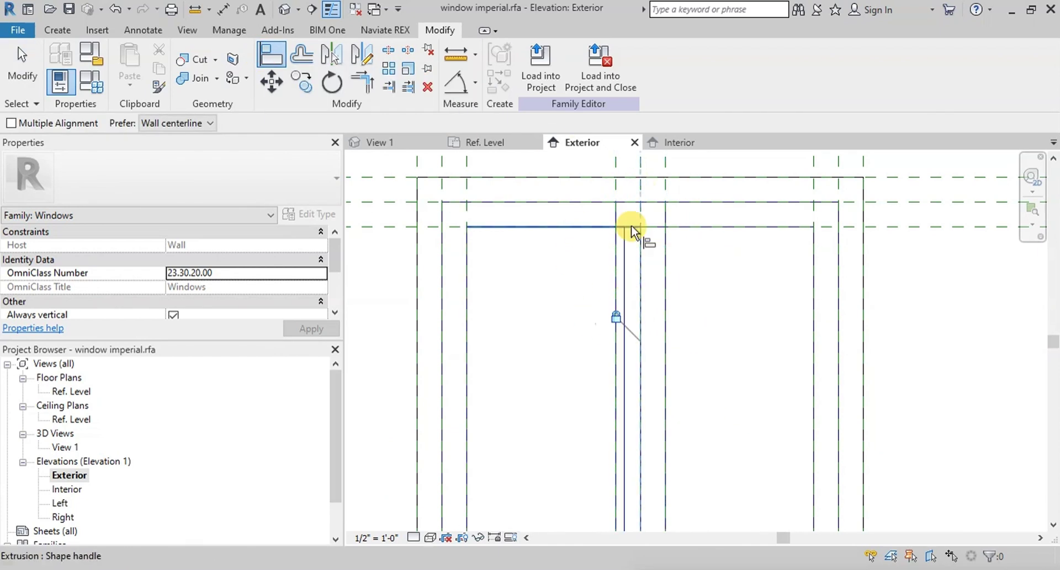
pyautogui.click(637, 326)
pyautogui.scroll(-3, 640, 300)
pyautogui.scroll(1, 641, 301)
pyautogui.press('Escape')
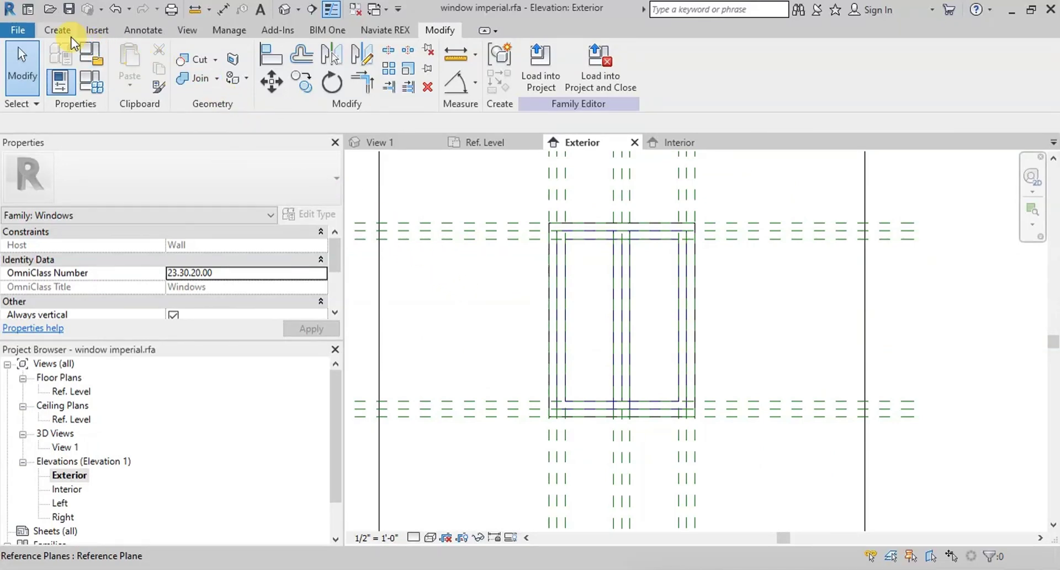
# - Add Length type parameters Outer Frame Width and Inner Frame width under Dimensions in Family Types
pyautogui.click(58, 29)
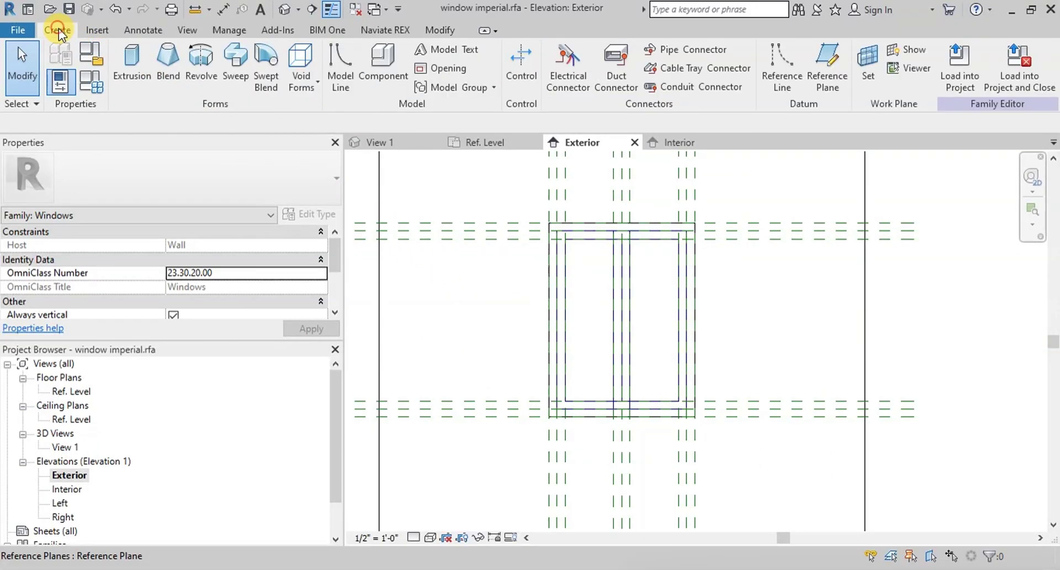
pyautogui.click(84, 78)
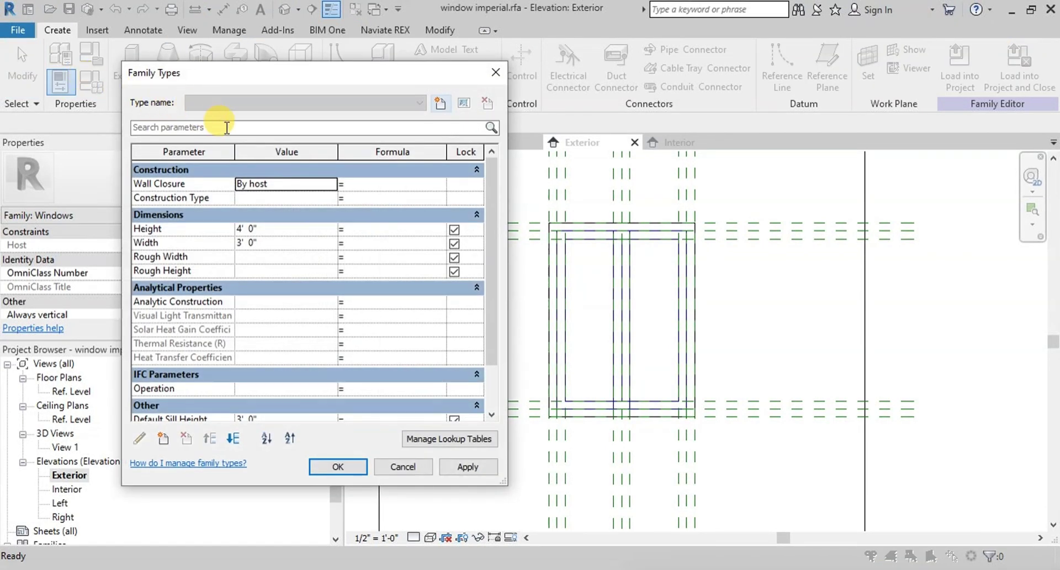
pyautogui.click(162, 438)
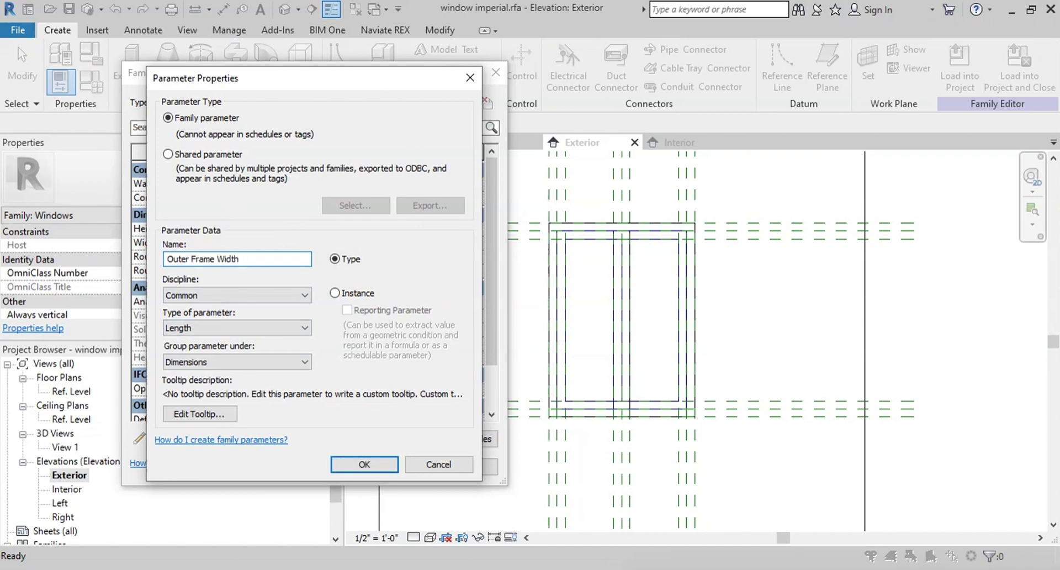
pyautogui.click(347, 458)
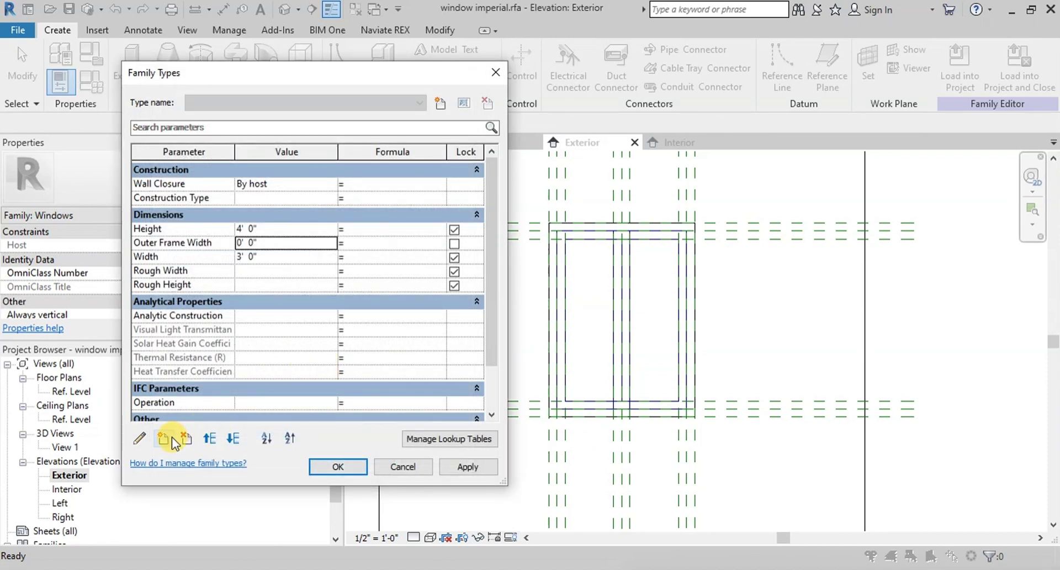
pyautogui.click(168, 438)
pyautogui.write('Inner Frame width')
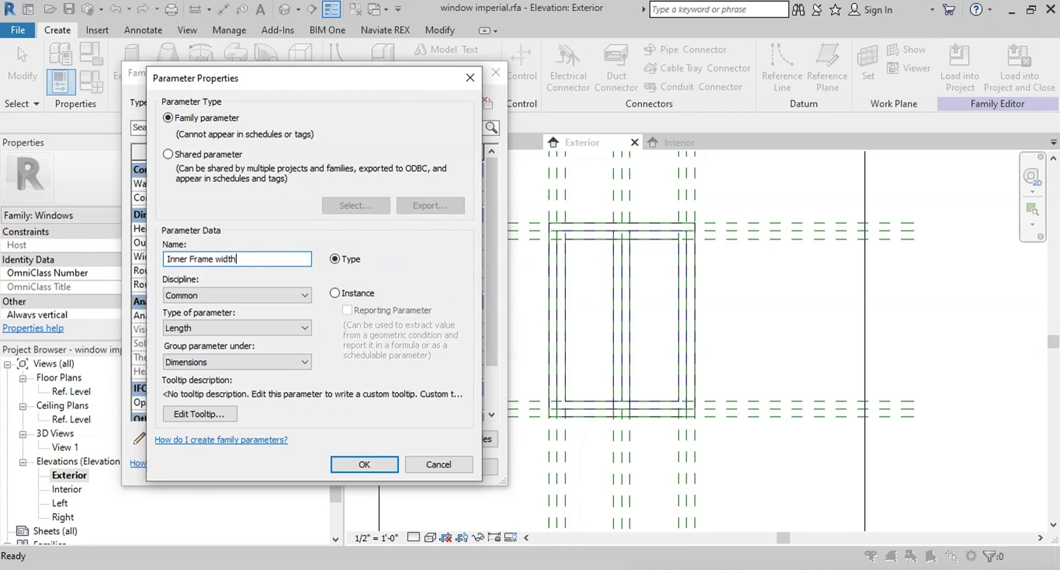
pyautogui.click(351, 463)
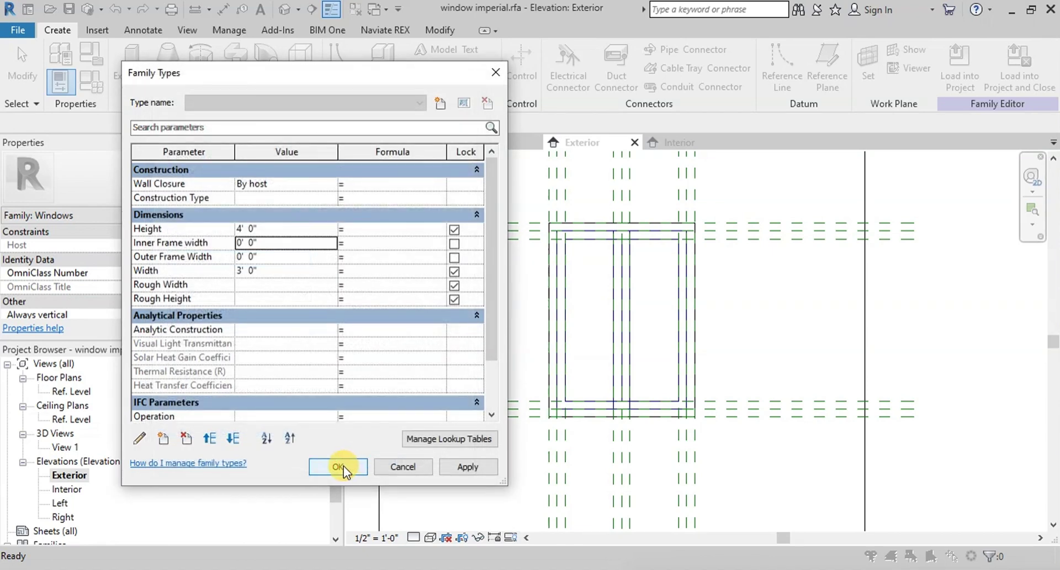
pyautogui.click(342, 466)
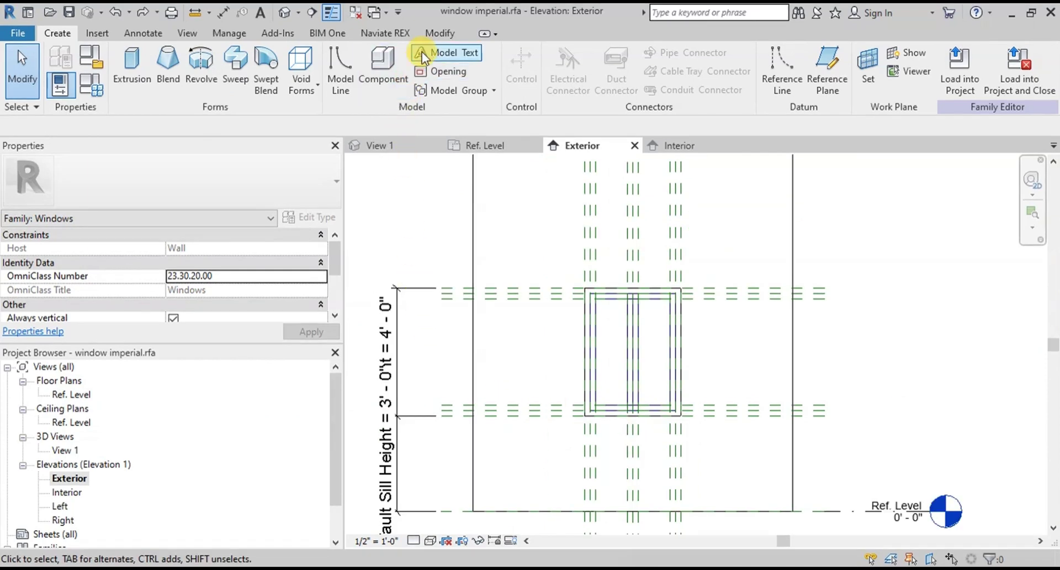
# - Place aligned 0'-2" dimensions across the outer frame gaps at top-left, top-right, upper and lower sides
pyautogui.click(435, 31)
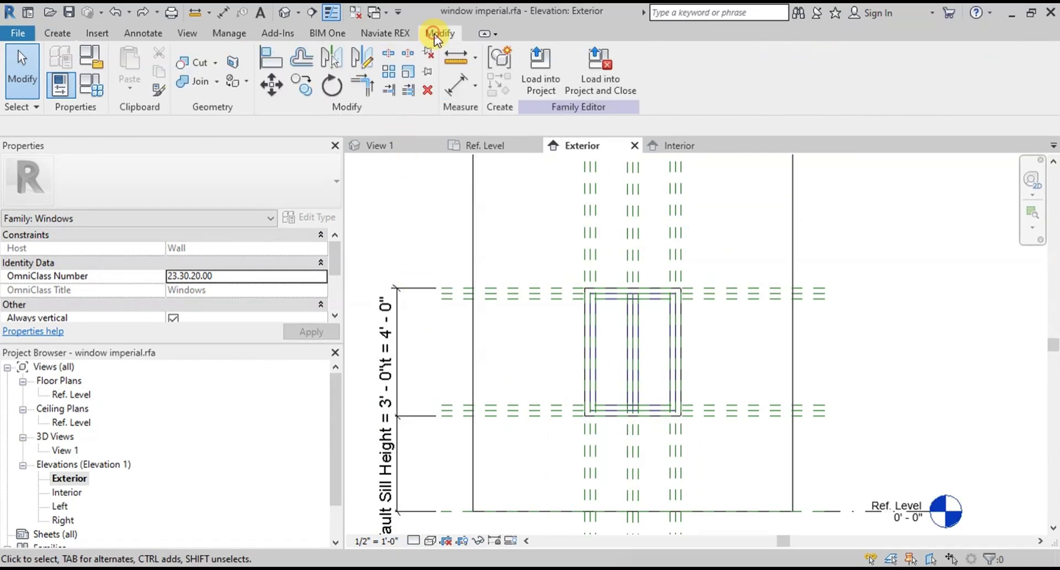
pyautogui.click(475, 94)
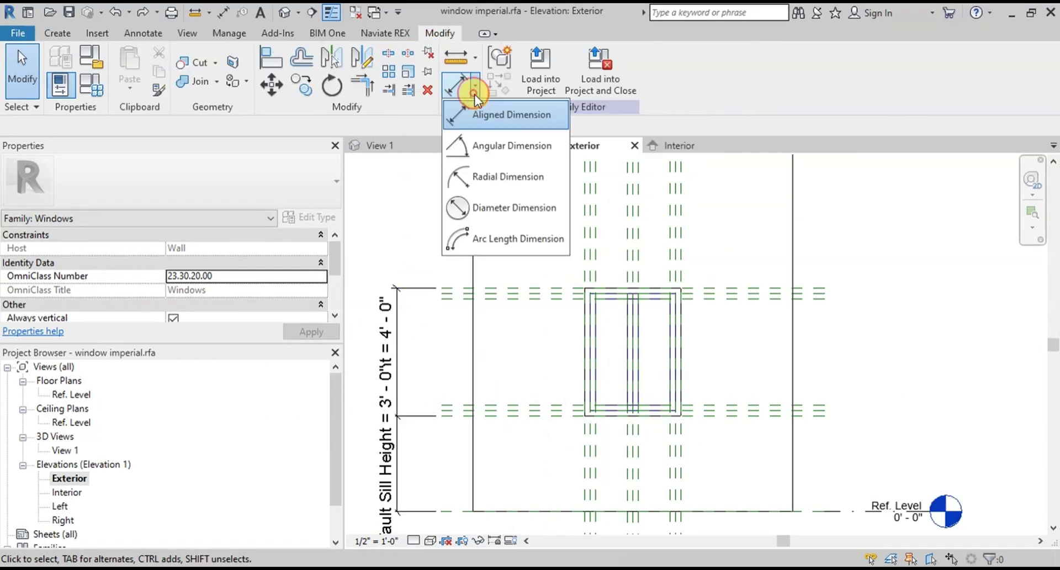
pyautogui.click(485, 114)
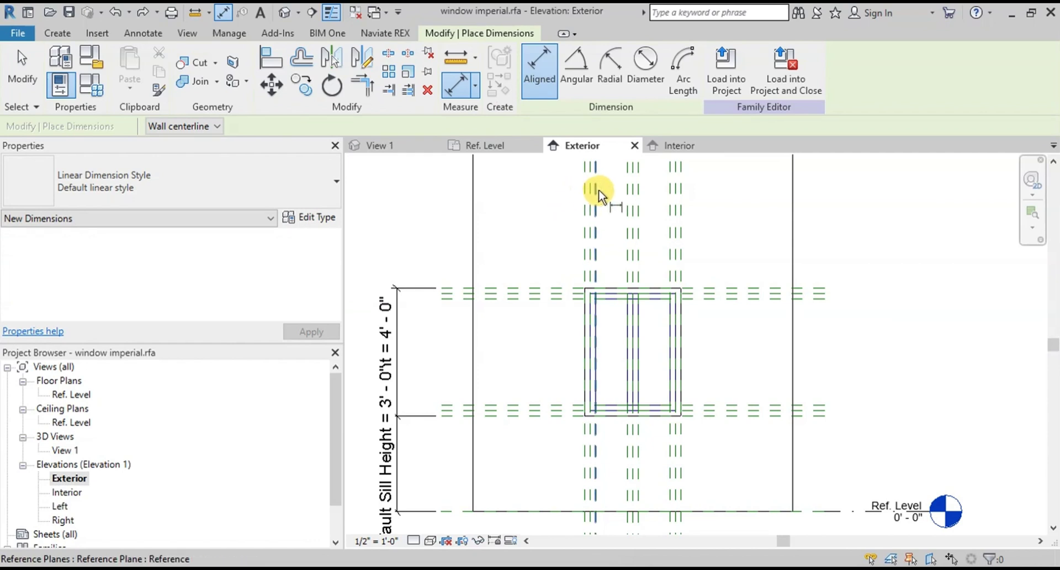
pyautogui.scroll(4, 598, 190)
pyautogui.click(561, 208)
pyautogui.click(575, 208)
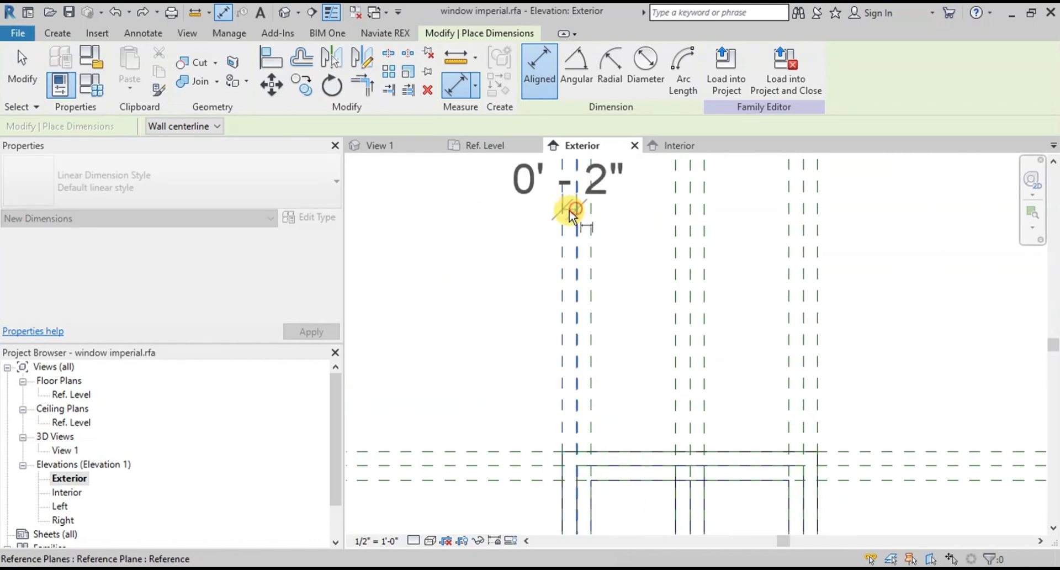
pyautogui.click(472, 214)
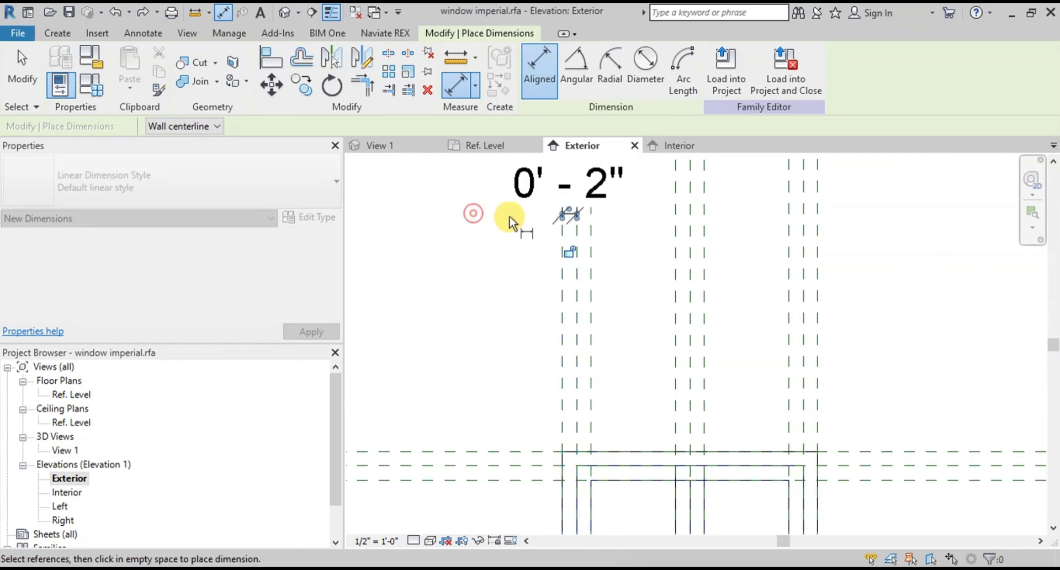
pyautogui.click(802, 214)
pyautogui.click(815, 212)
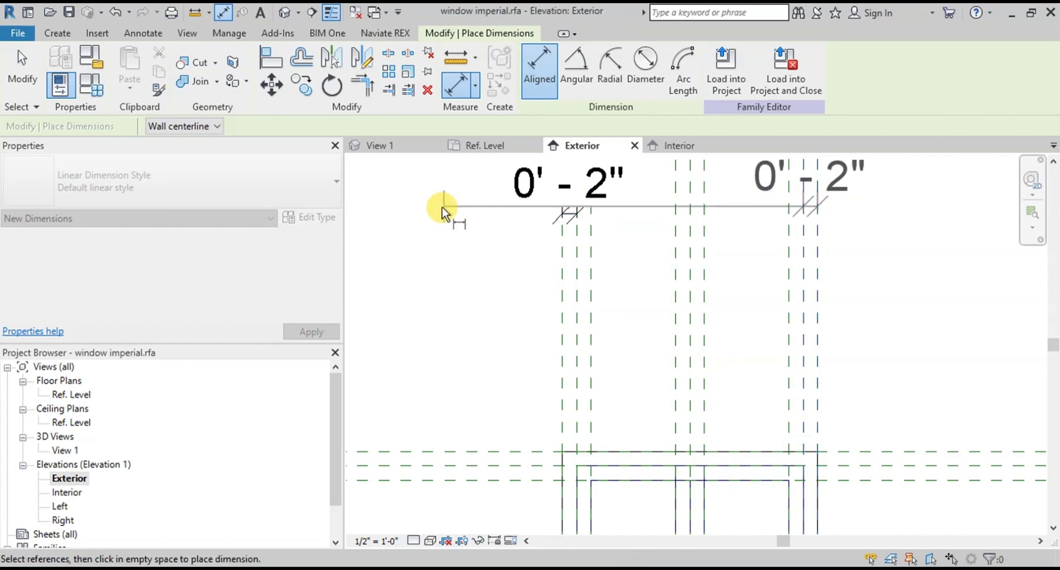
pyautogui.click(891, 219)
pyautogui.scroll(-3, 891, 218)
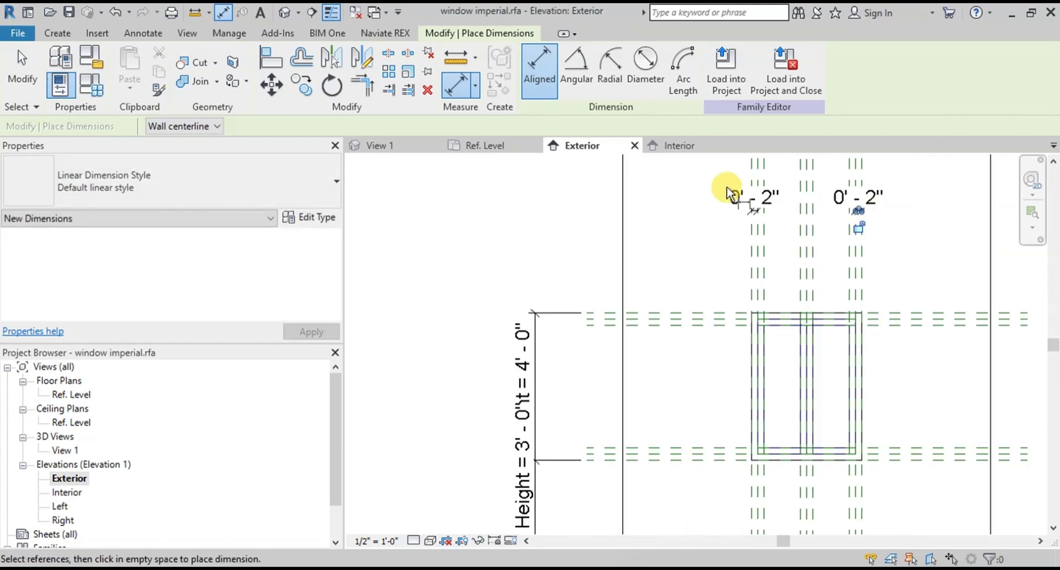
pyautogui.scroll(2, 650, 265)
pyautogui.click(655, 234)
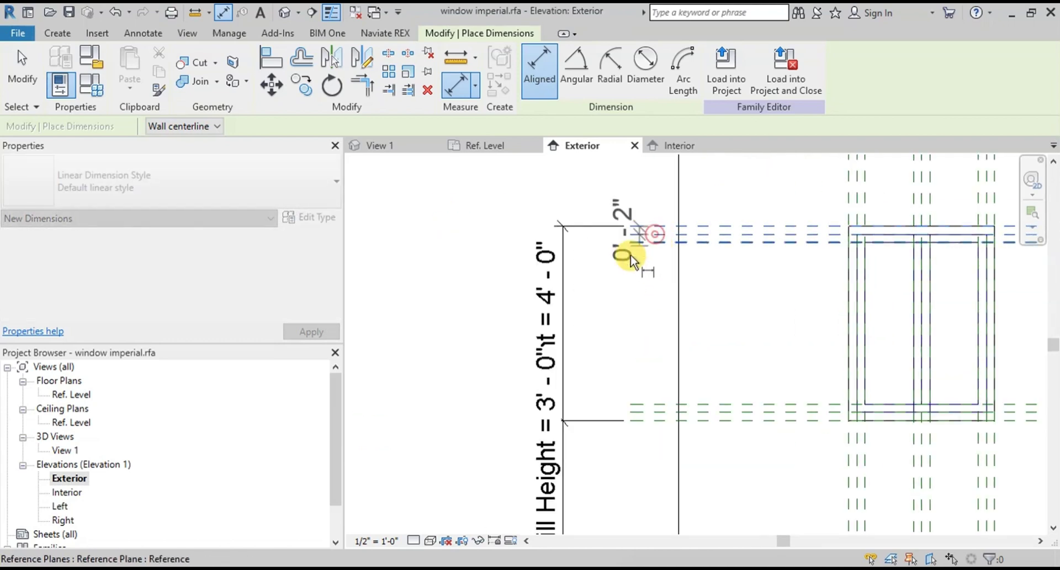
pyautogui.click(643, 411)
pyautogui.click(649, 419)
pyautogui.click(583, 334)
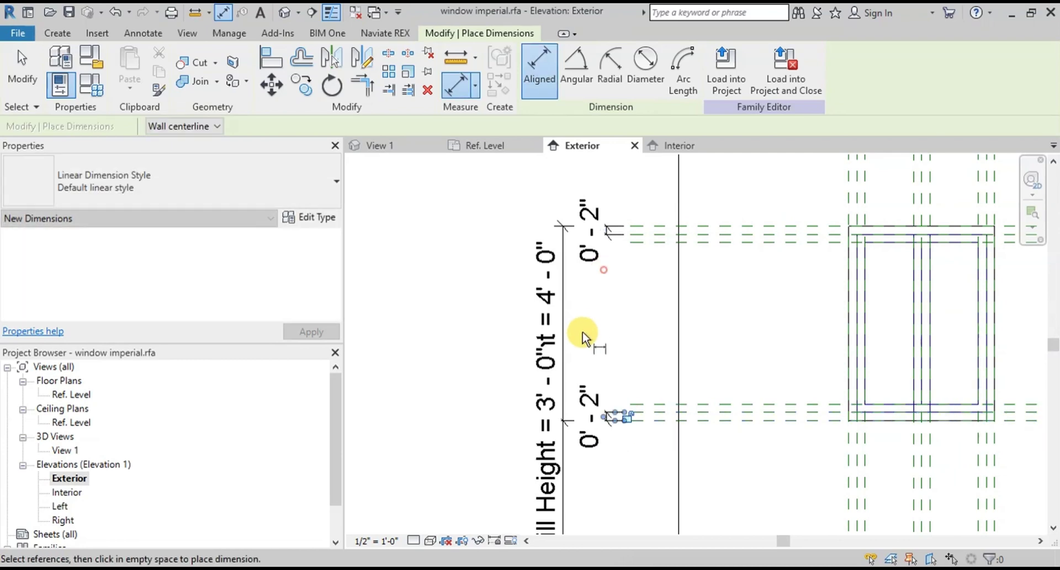
pyautogui.scroll(-3, 740, 237)
pyautogui.scroll(3, 651, 269)
# - Place aligned 0'-2" dimensions across the inner frame gaps on the left, right, upper and lower sides
pyautogui.click(654, 272)
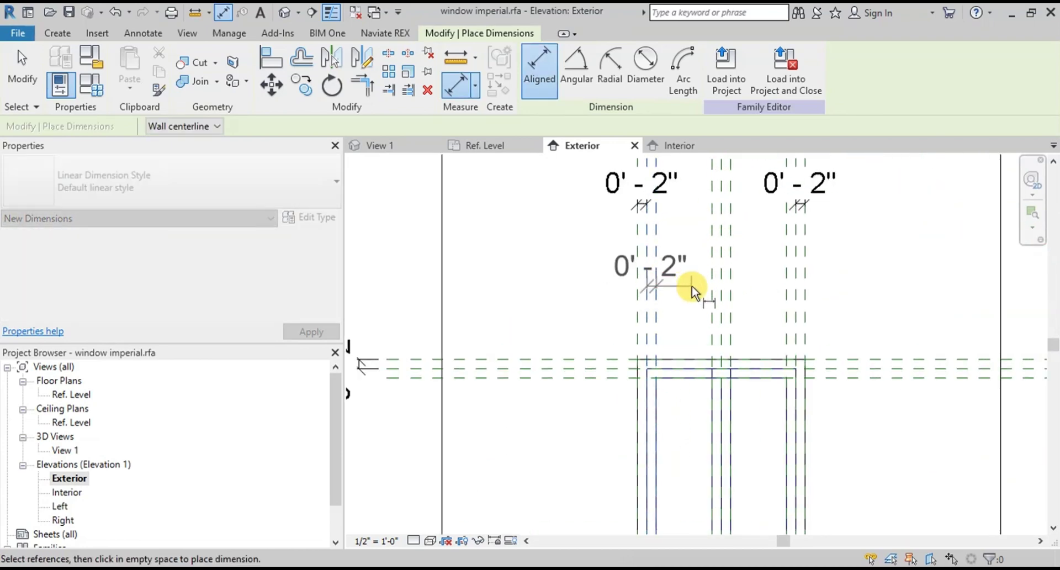
pyautogui.click(691, 286)
pyautogui.click(788, 294)
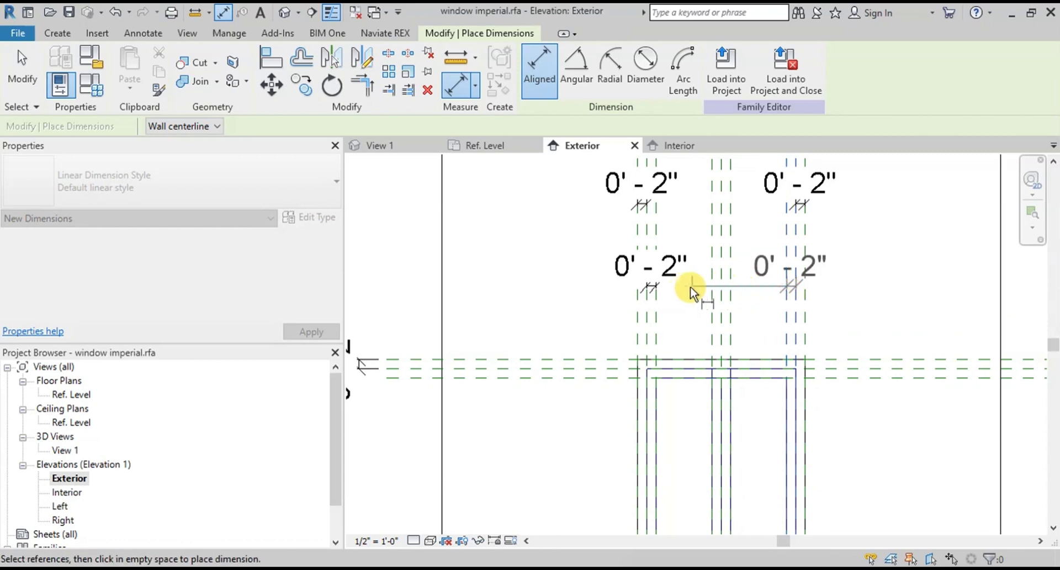
pyautogui.click(674, 277)
pyautogui.scroll(-3, 674, 277)
pyautogui.scroll(3, 538, 343)
pyautogui.click(548, 292)
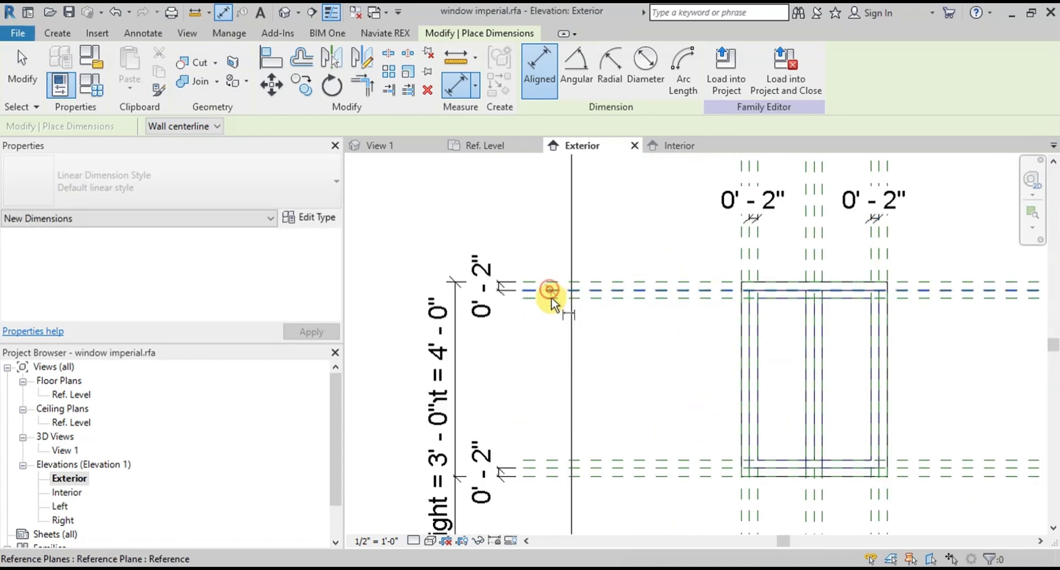
pyautogui.click(549, 358)
pyautogui.click(555, 468)
pyautogui.click(553, 461)
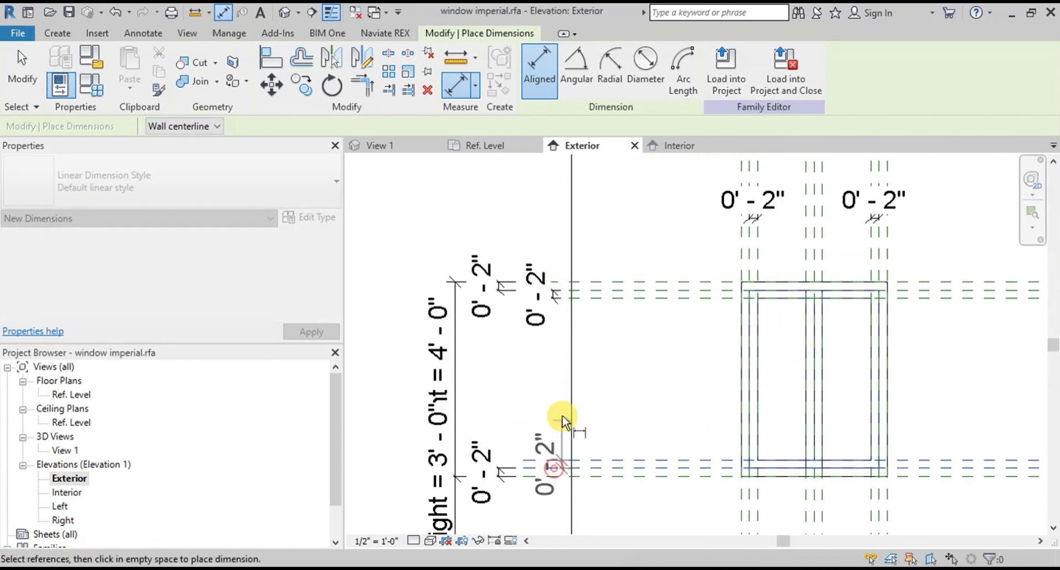
pyautogui.click(555, 387)
pyautogui.press('Escape')
pyautogui.press('Escape')
pyautogui.scroll(-4, 557, 393)
# - Label the four outer frame dimensions with the Outer Frame Width parameter
pyautogui.scroll(2, 657, 351)
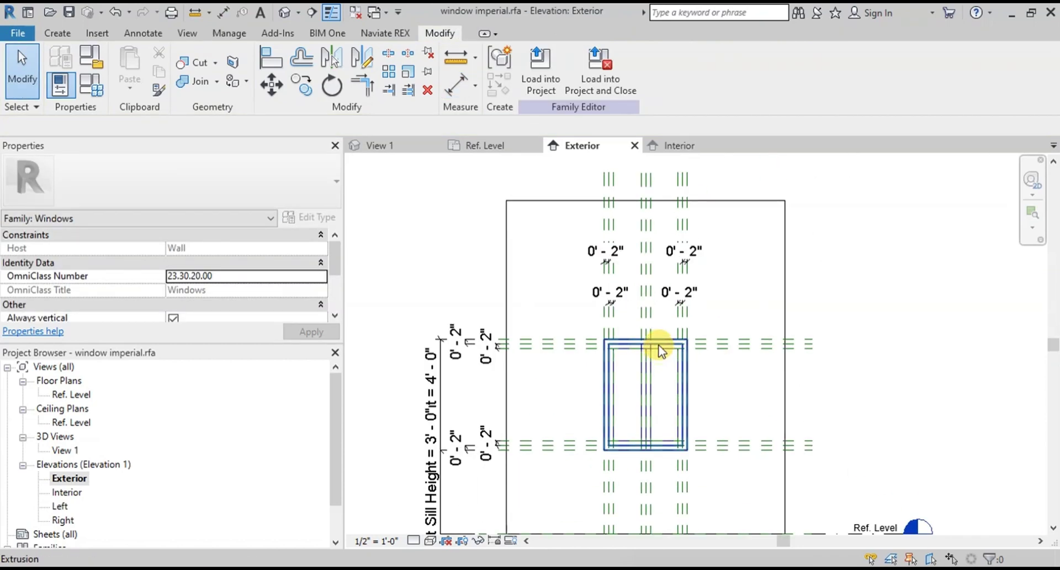
pyautogui.click(622, 250)
pyautogui.keyDown('ctrl'); pyautogui.click(682, 251); pyautogui.keyUp('ctrl')
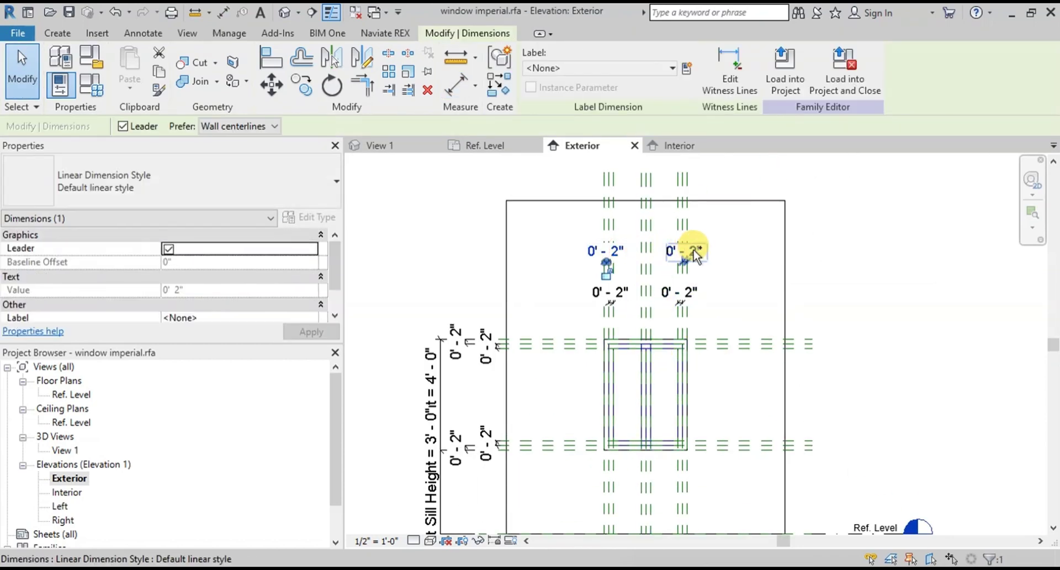
pyautogui.keyDown('ctrl'); pyautogui.click(457, 331); pyautogui.keyUp('ctrl')
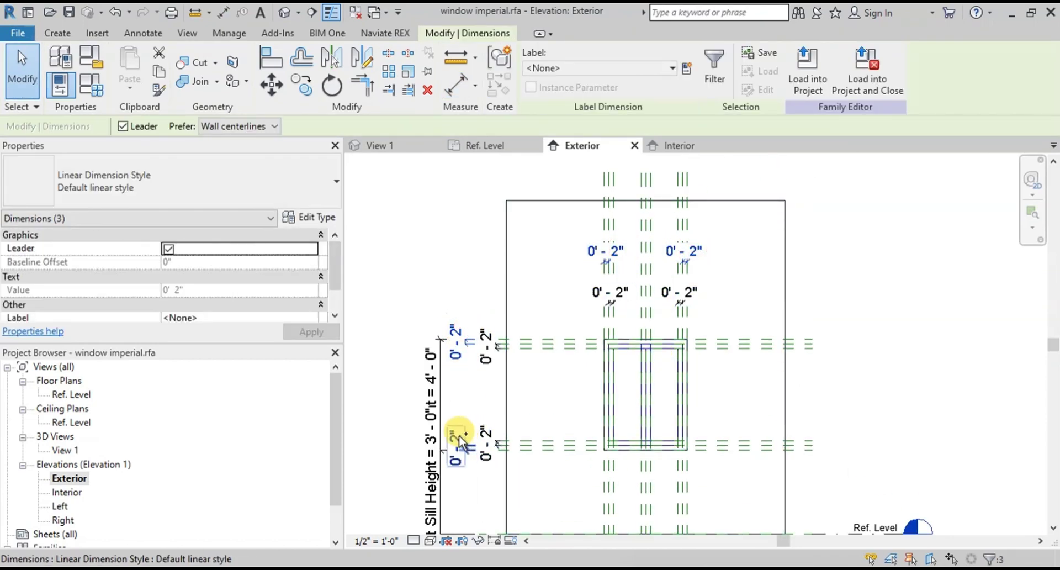
pyautogui.keyDown('ctrl'); pyautogui.click(459, 436); pyautogui.keyUp('ctrl')
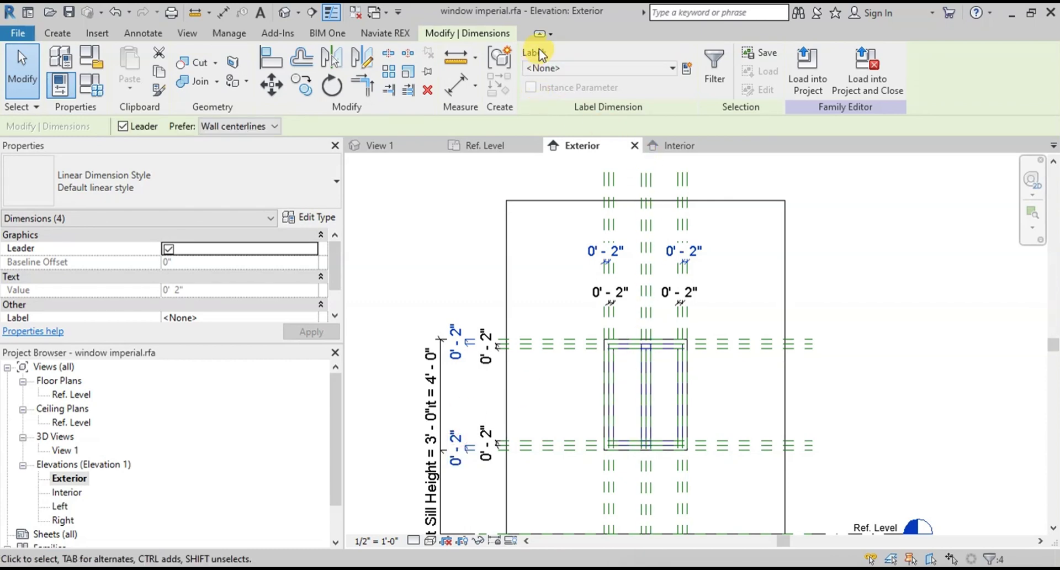
pyautogui.click(674, 67)
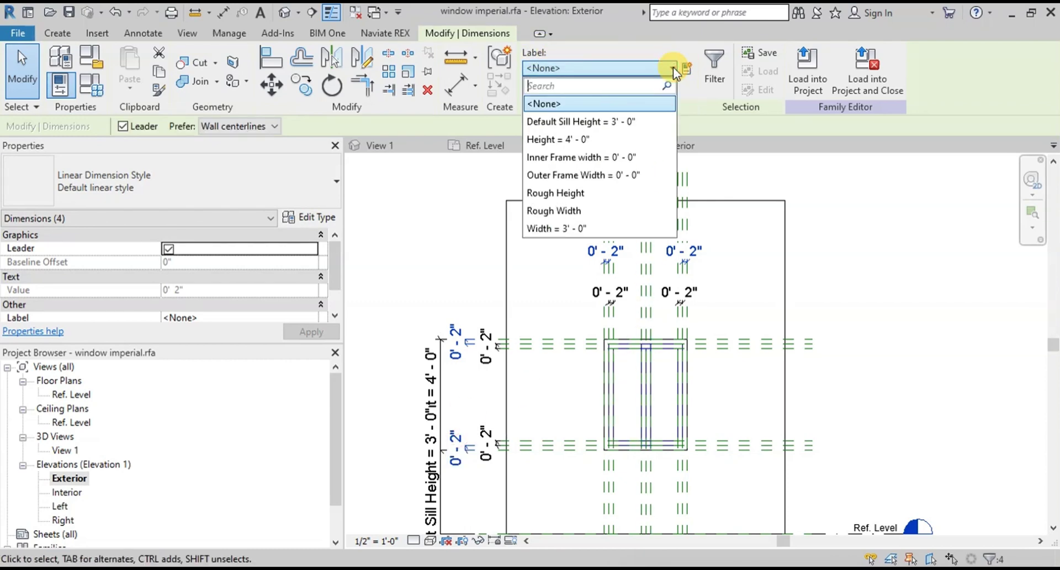
pyautogui.click(618, 176)
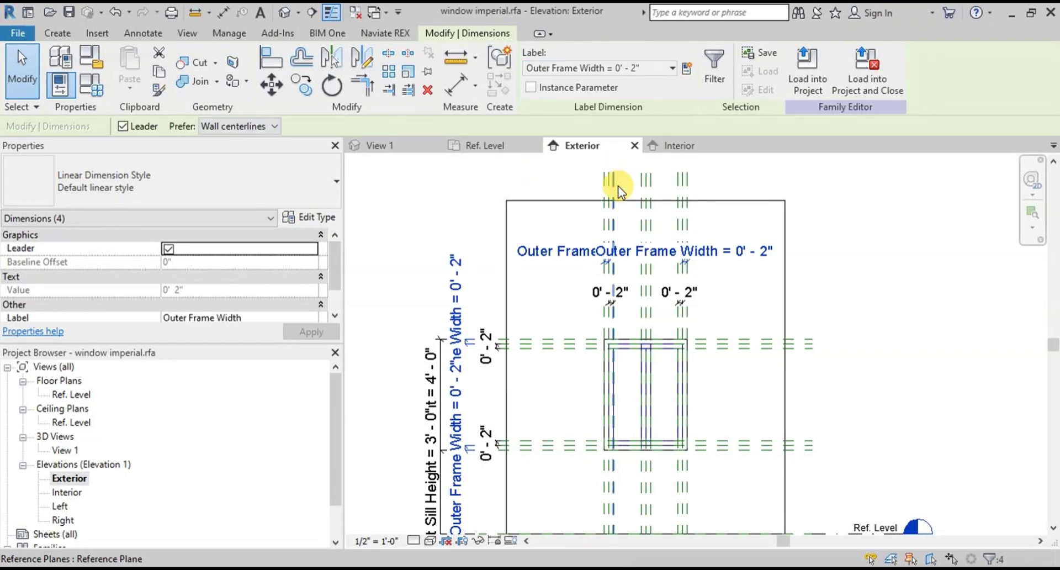
# - Label the four inner frame dimensions with the Inner Frame width parameter, then zoom in
pyautogui.click(542, 319)
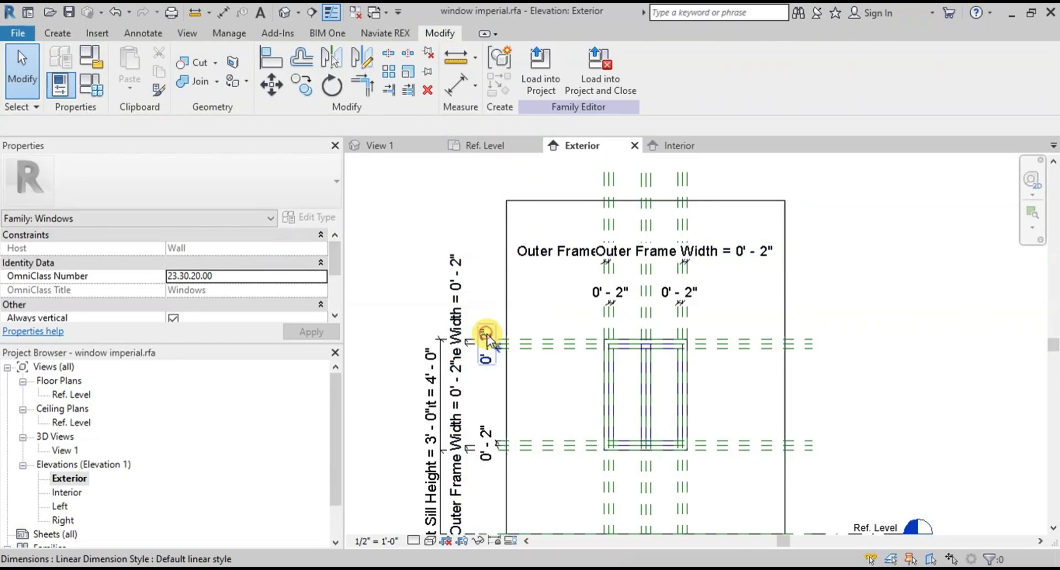
pyautogui.click(486, 339)
pyautogui.keyDown('ctrl'); pyautogui.click(485, 433); pyautogui.keyUp('ctrl')
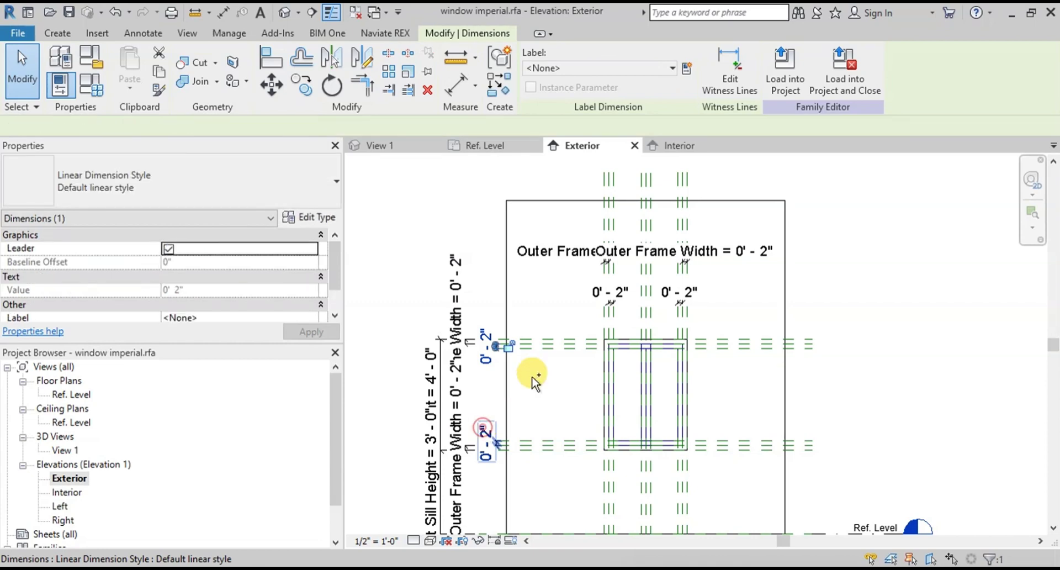
pyautogui.keyDown('ctrl'); pyautogui.click(629, 290); pyautogui.keyUp('ctrl')
pyautogui.keyDown('ctrl'); pyautogui.click(684, 292); pyautogui.keyUp('ctrl')
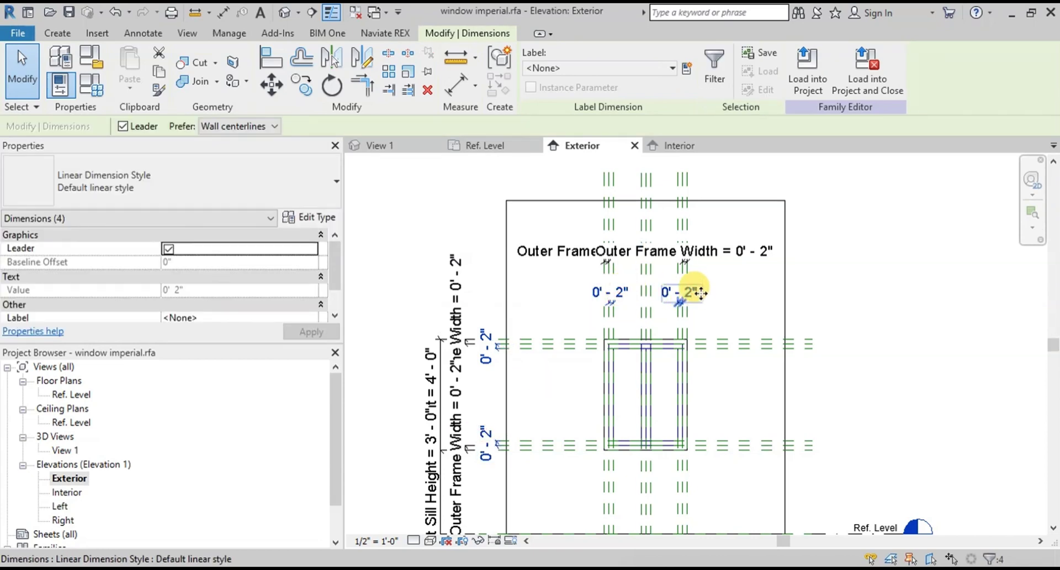
pyautogui.click(631, 68)
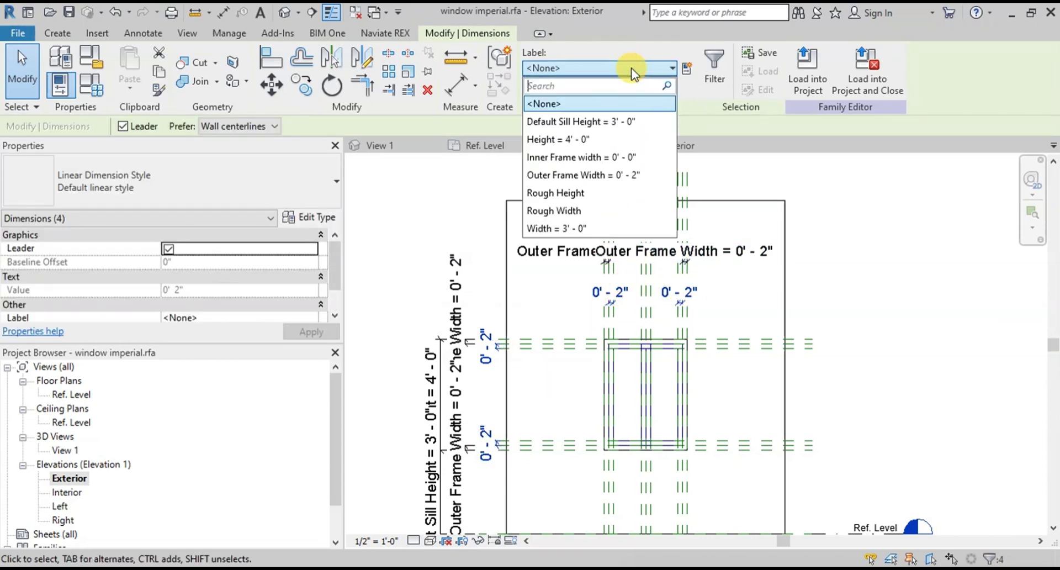
pyautogui.click(611, 158)
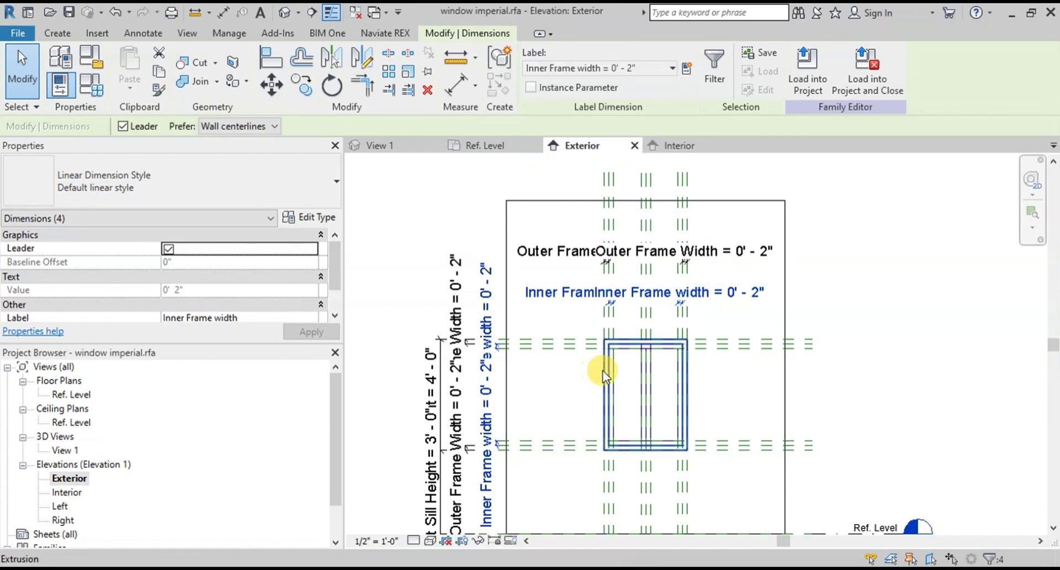
pyautogui.click(622, 372)
pyautogui.scroll(2, 681, 326)
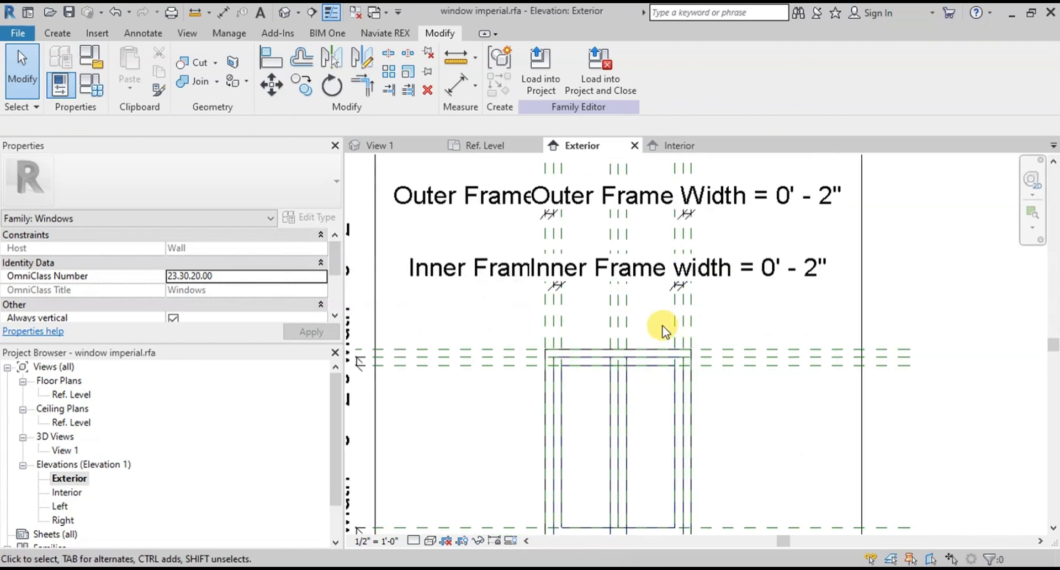
pyautogui.scroll(2, 662, 330)
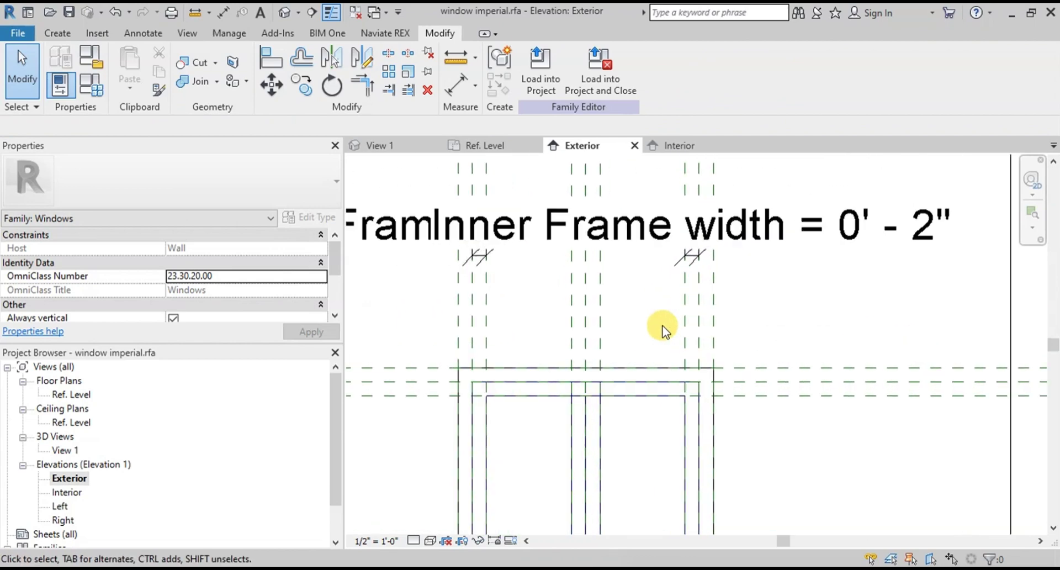
# - Add an aligned dimension across the three mullion reference planes and set it to EQ
pyautogui.click(478, 85)
pyautogui.click(478, 109)
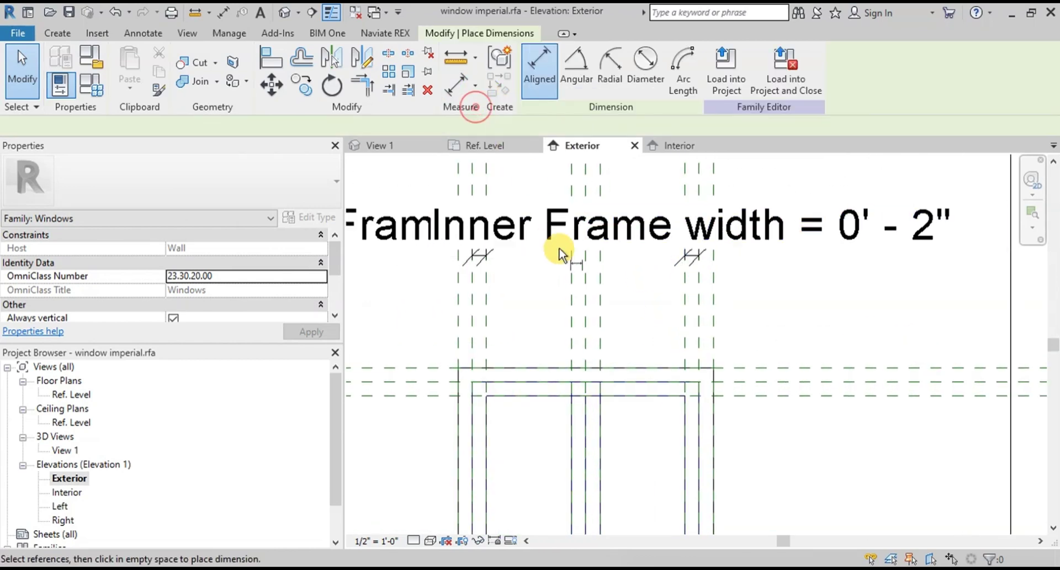
pyautogui.click(572, 293)
pyautogui.click(585, 298)
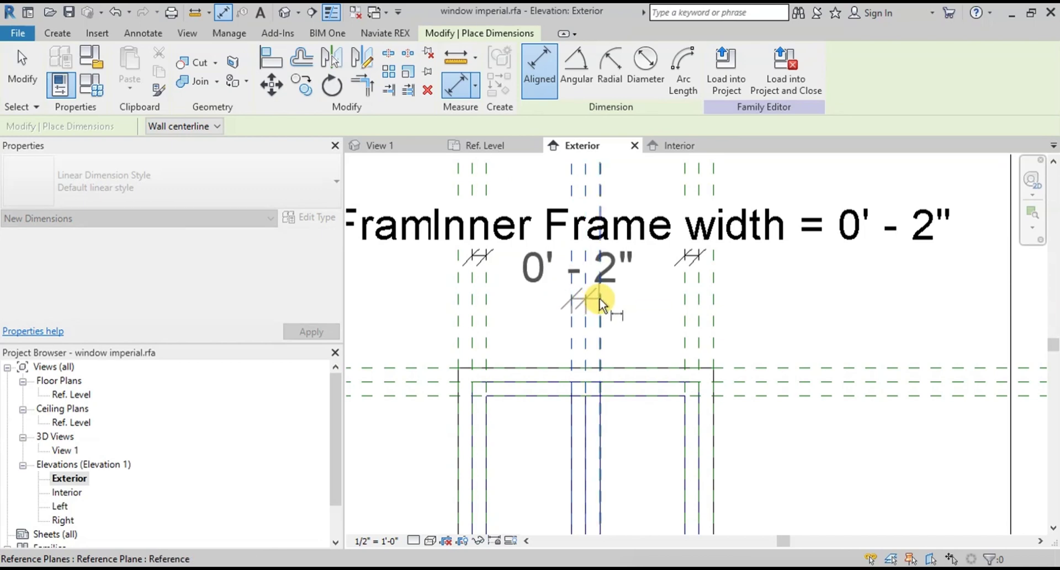
pyautogui.click(600, 299)
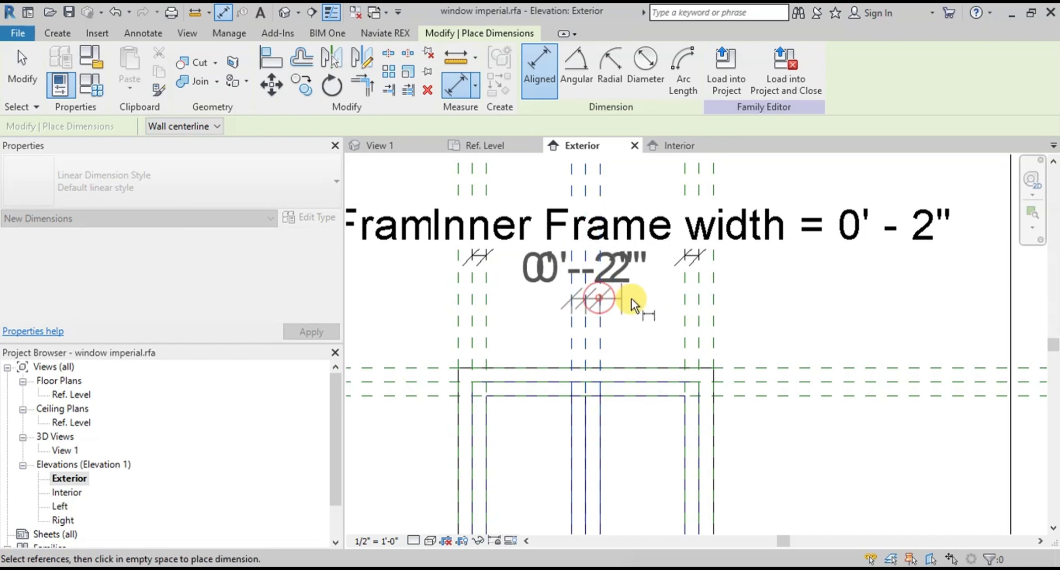
pyautogui.click(663, 316)
pyautogui.scroll(1, 591, 242)
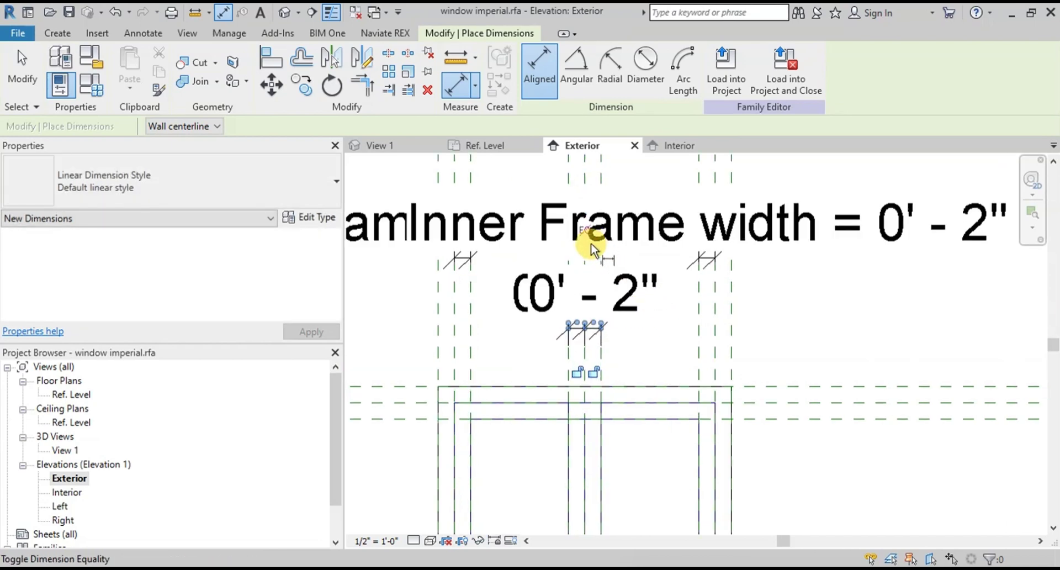
pyautogui.scroll(3, 591, 243)
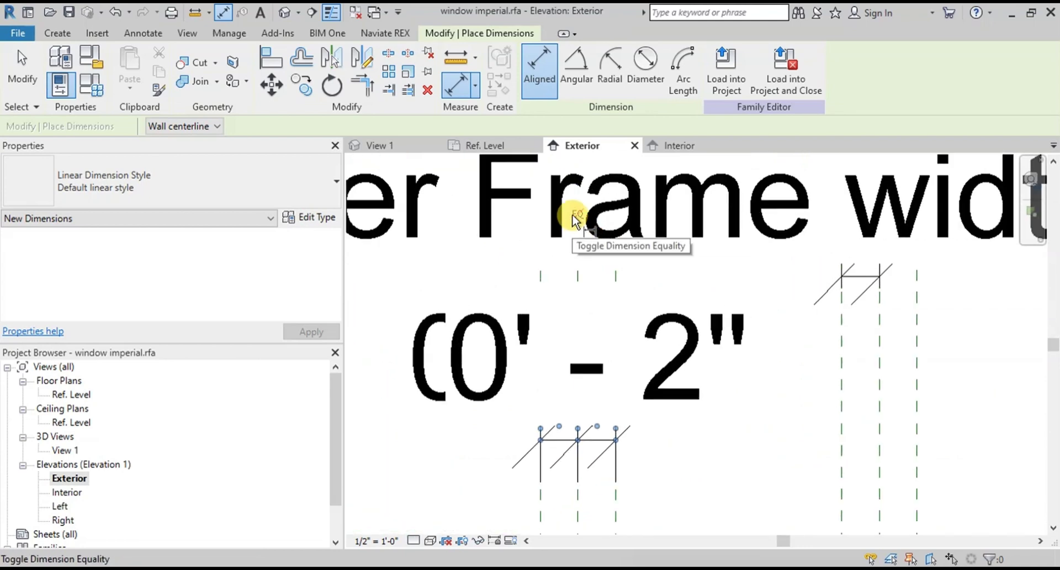
pyautogui.click(576, 221)
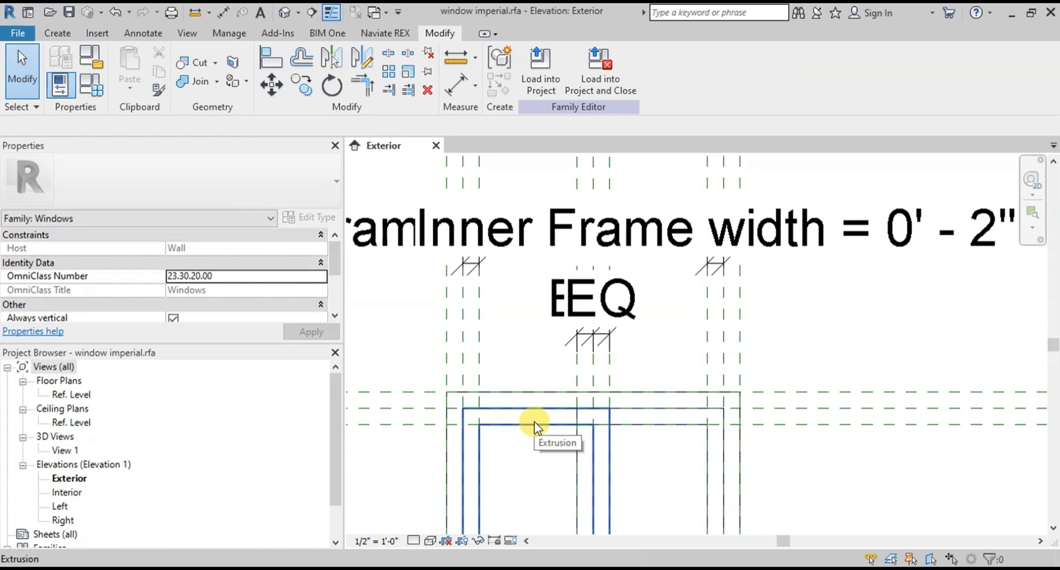
# - Add an aligned dimension across the mullion width and select it for labelling
pyautogui.click(475, 91)
pyautogui.click(478, 110)
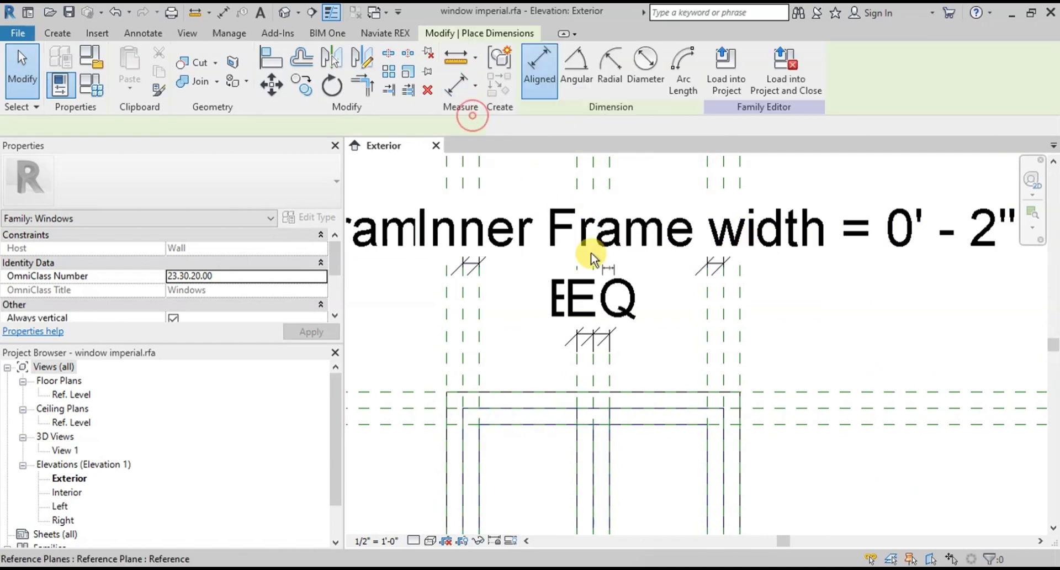
pyautogui.click(609, 263)
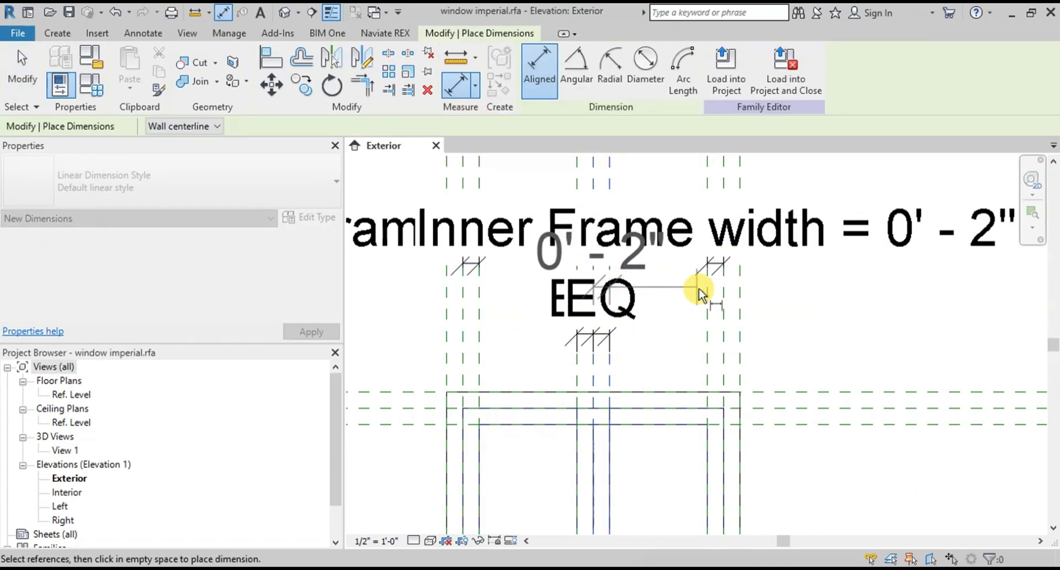
pyautogui.click(674, 371)
pyautogui.press('Escape')
pyautogui.press('Escape')
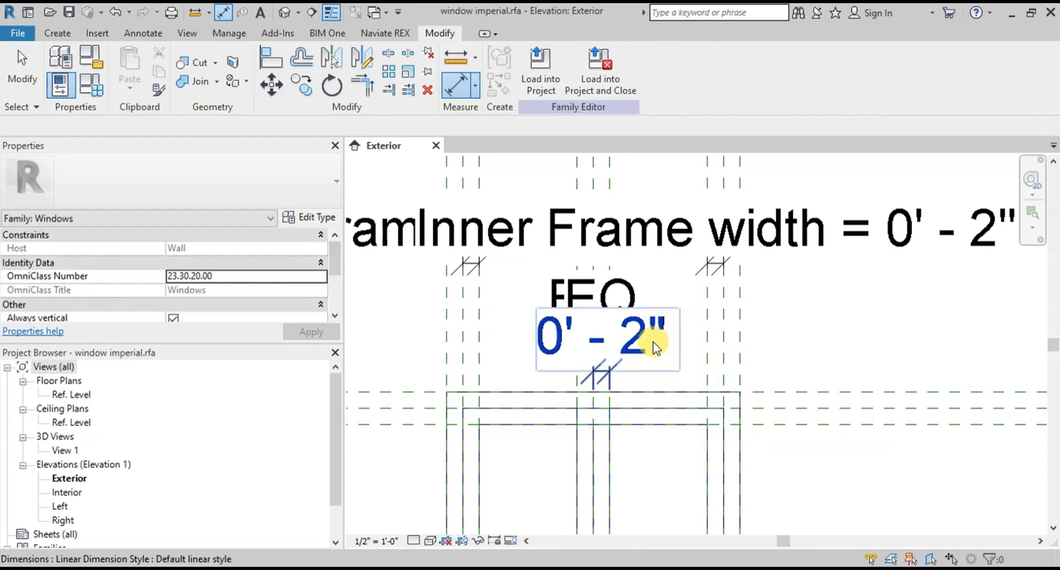
pyautogui.click(676, 349)
pyautogui.click(644, 70)
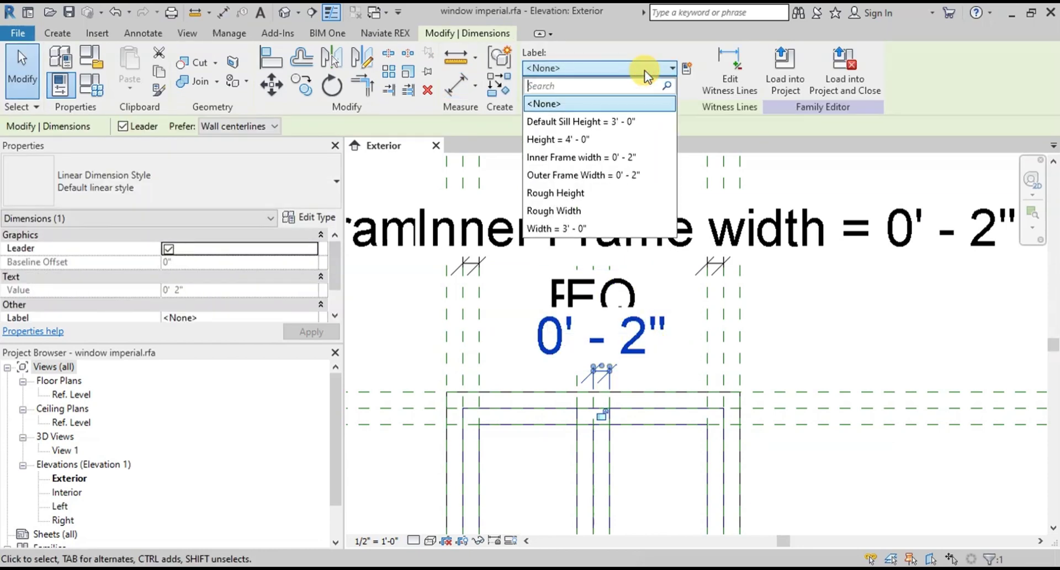
# - Label the mullion dimension Inner Frame width, then orbit 3D View 1 to inspect the window
pyautogui.click(631, 157)
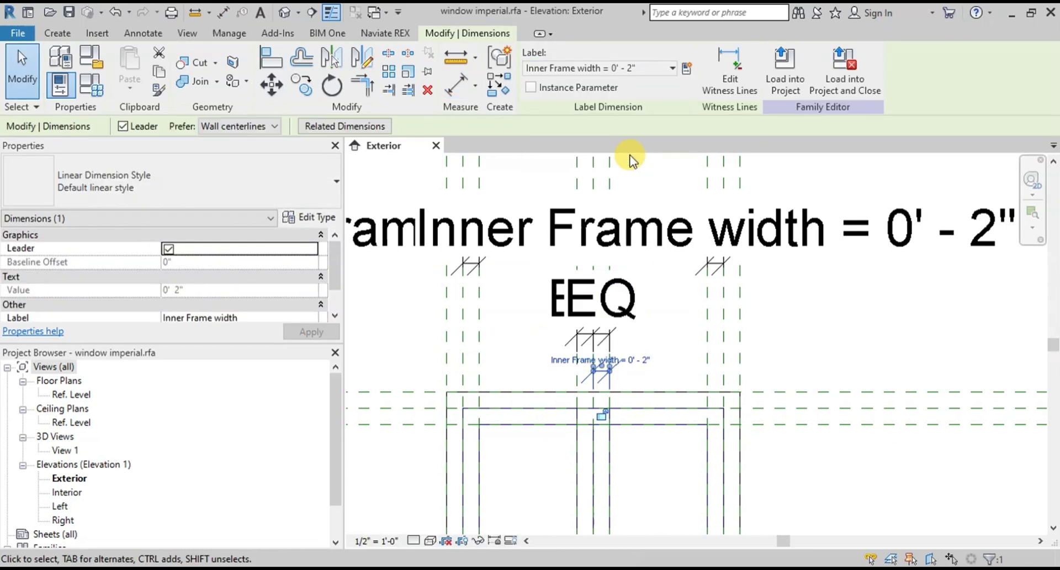
pyautogui.click(677, 373)
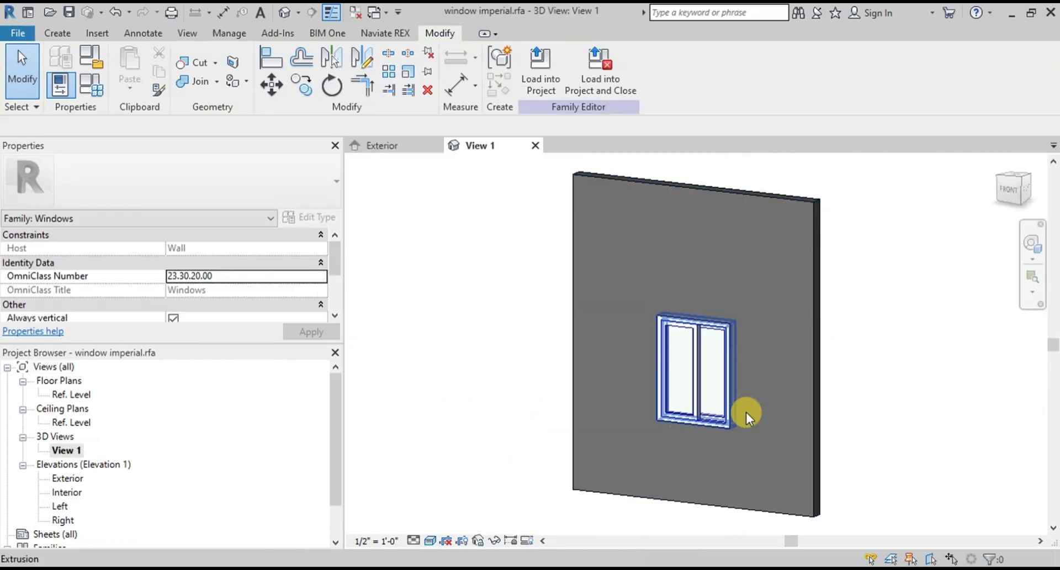
pyautogui.keyDown('shift'); pyautogui.moveTo(746, 412); pyautogui.dragTo(699, 435, button='middle'); pyautogui.keyUp('shift')
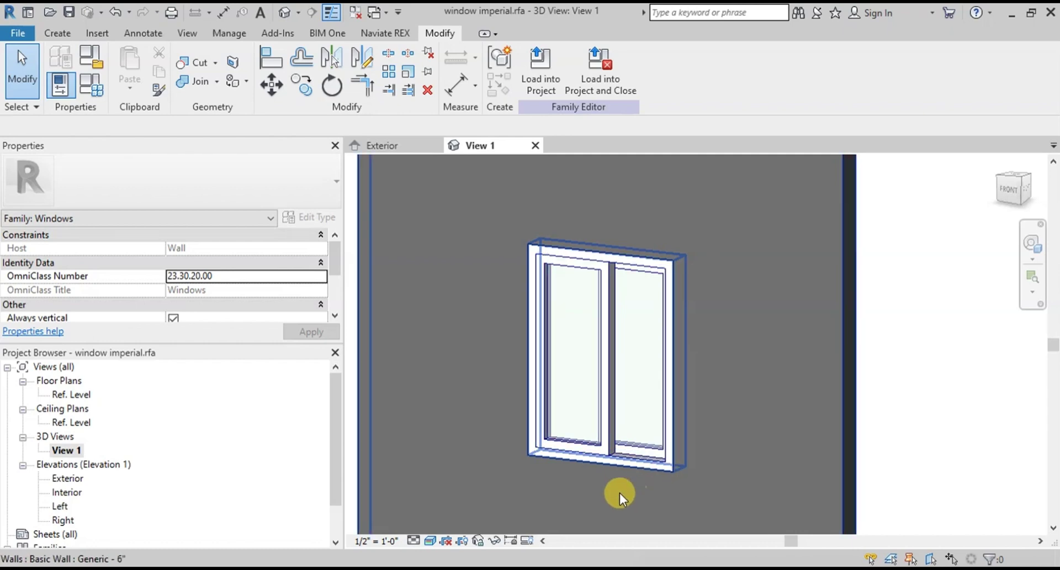
pyautogui.keyDown('shift'); pyautogui.moveTo(617, 494); pyautogui.dragTo(643, 386, button='middle'); pyautogui.keyUp('shift')
pyautogui.hotkey('ctrl', 'Left')
# - Create a new project from the Architectural Template
pyautogui.click(14, 36)
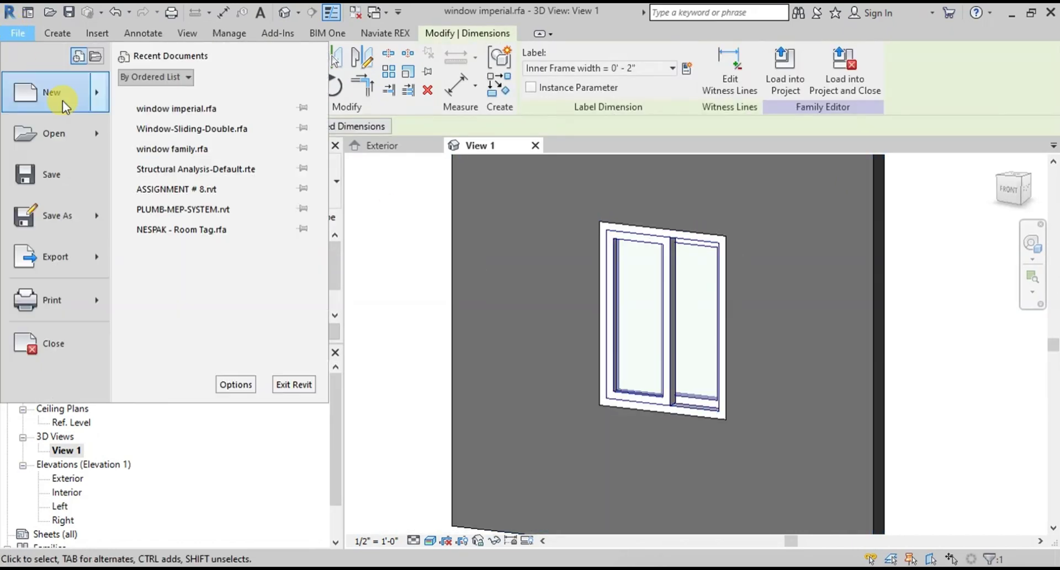
pyautogui.moveTo(71, 90)
pyautogui.click(160, 95)
pyautogui.click(456, 261)
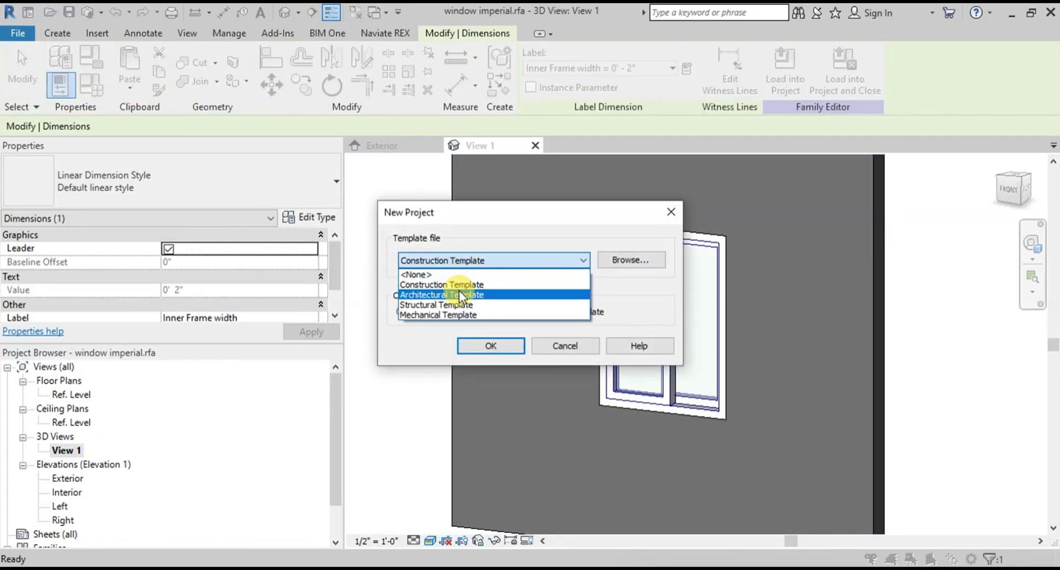
pyautogui.click(459, 284)
pyautogui.click(489, 345)
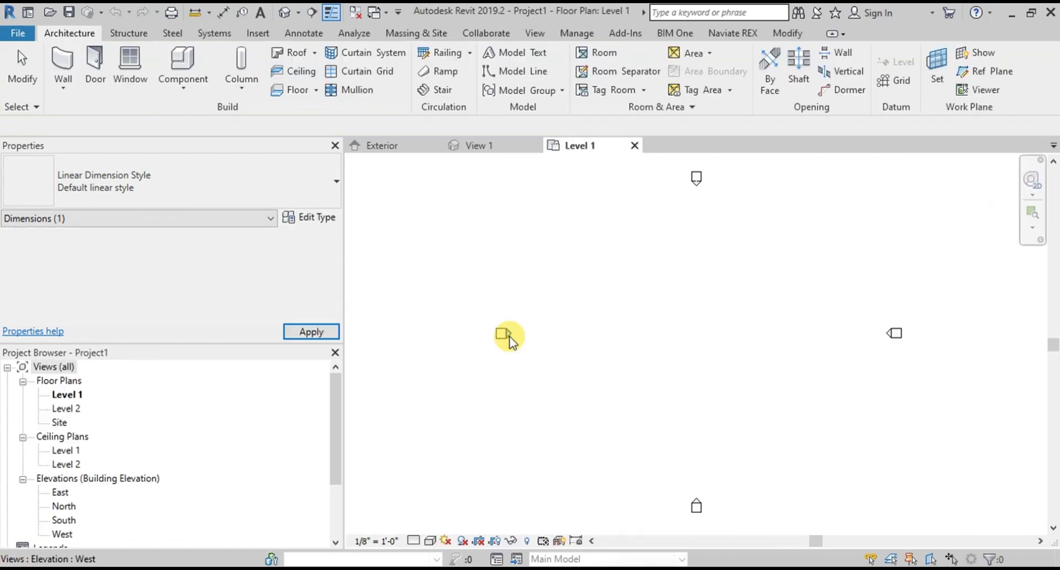
# - Draw a 60'-0" wall on the Level 1 plan
pyautogui.click(64, 58)
pyautogui.click(592, 317)
pyautogui.click(734, 317)
pyautogui.press('Escape')
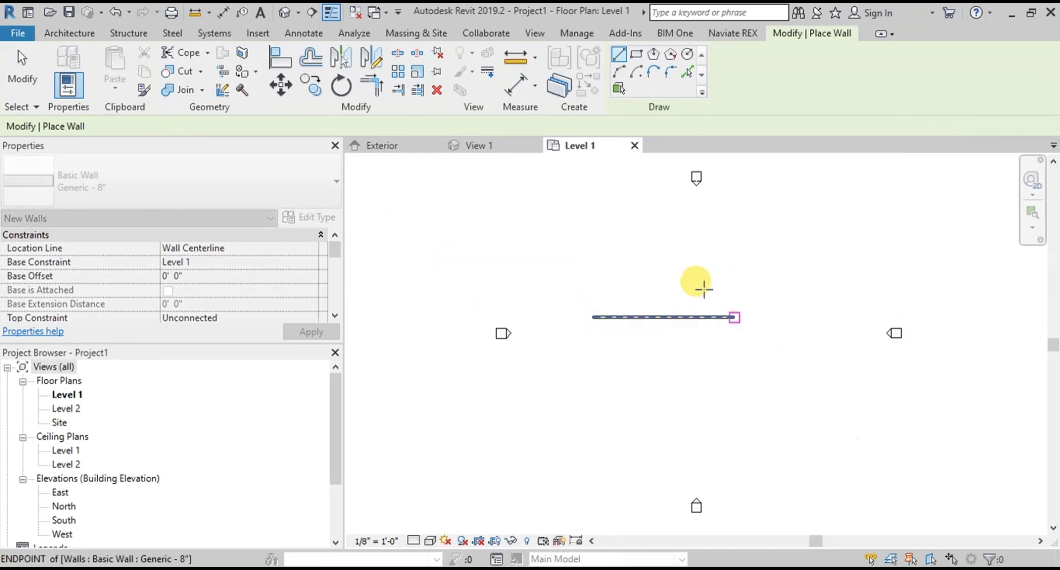
# - Load the window imperial family into the project and place it near the wall's middle
pyautogui.click(511, 150)
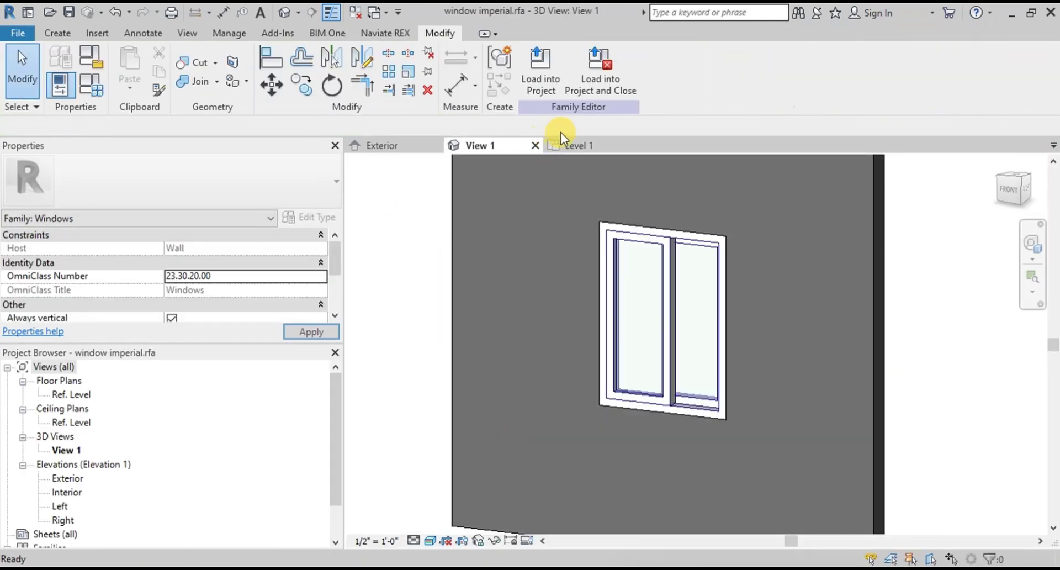
pyautogui.click(543, 84)
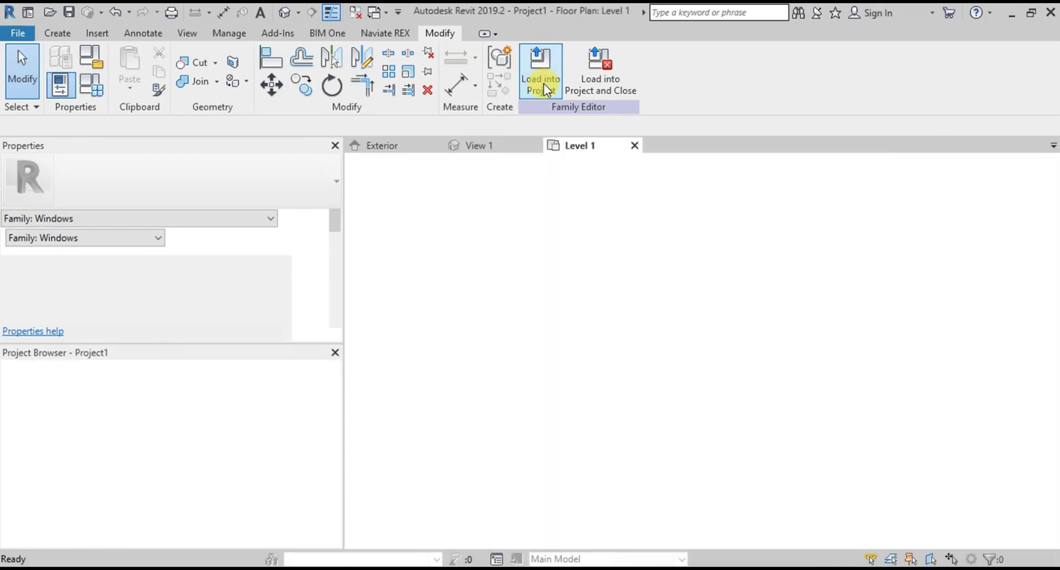
pyautogui.scroll(3, 654, 320)
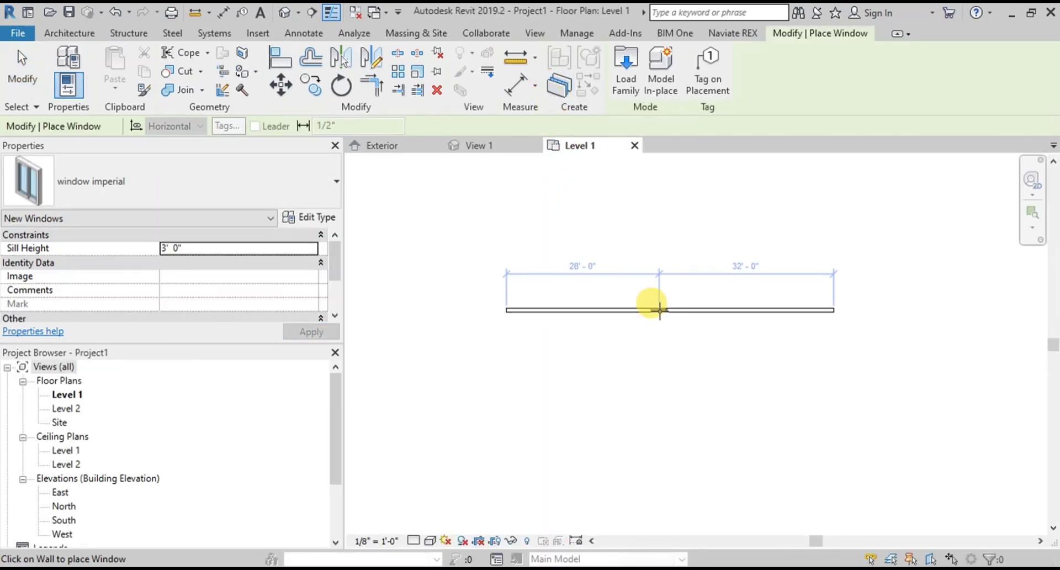
pyautogui.click(659, 310)
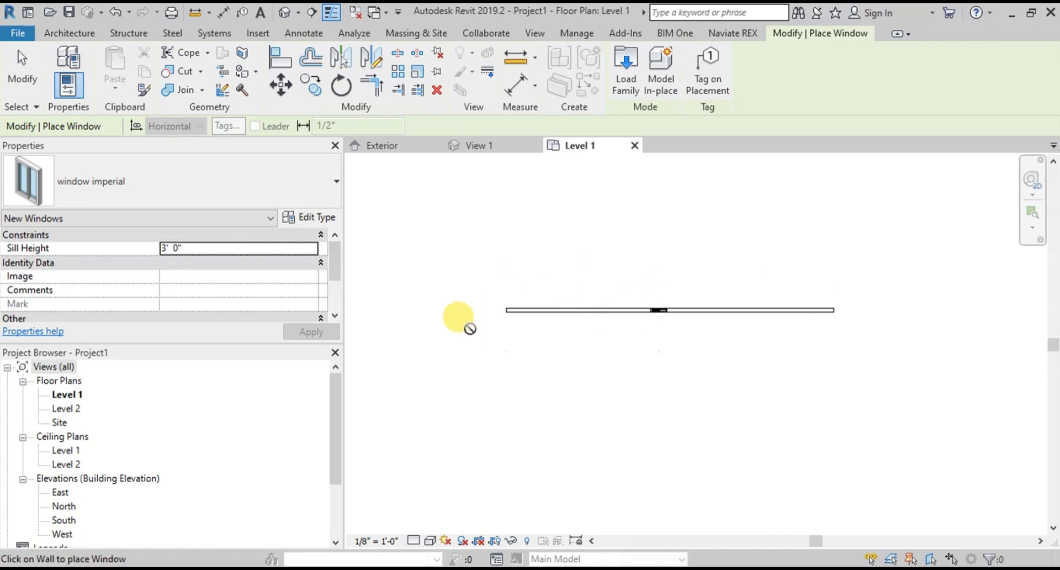
# - In the North elevation, edit the window type's Height and Width values and apply them
pyautogui.doubleClick(68, 505)
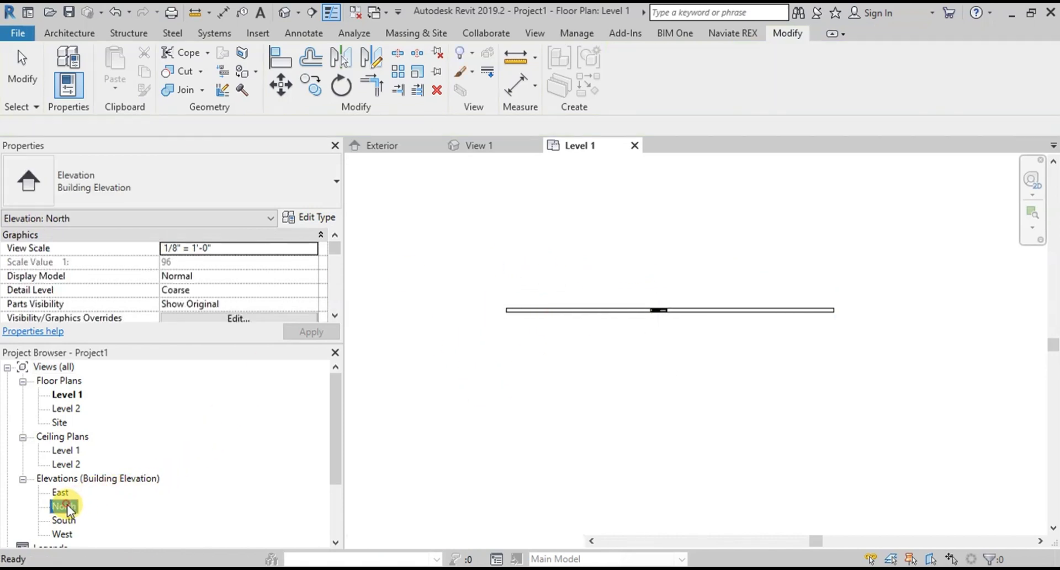
pyautogui.scroll(5, 811, 354)
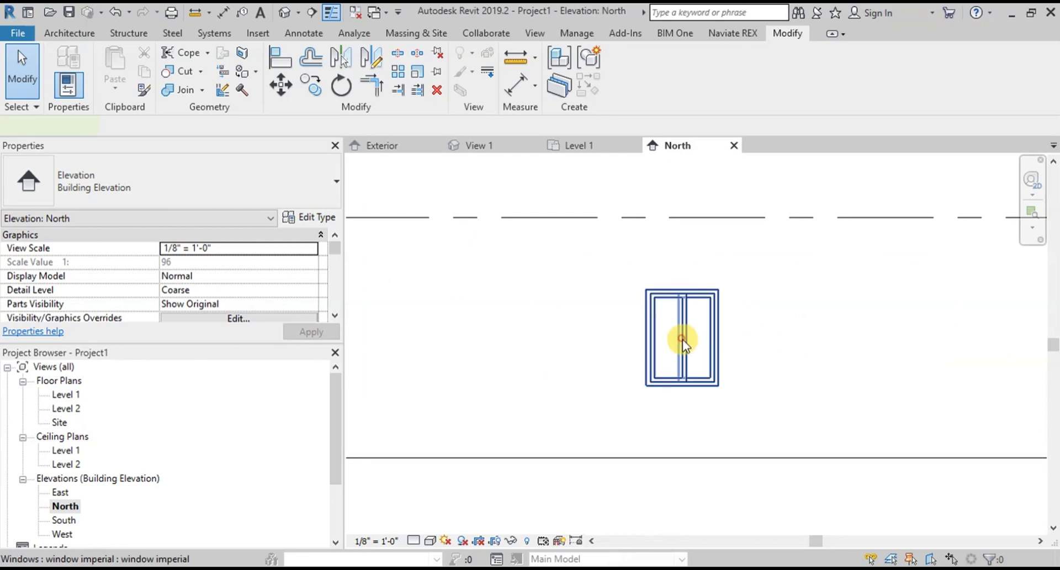
pyautogui.click(682, 339)
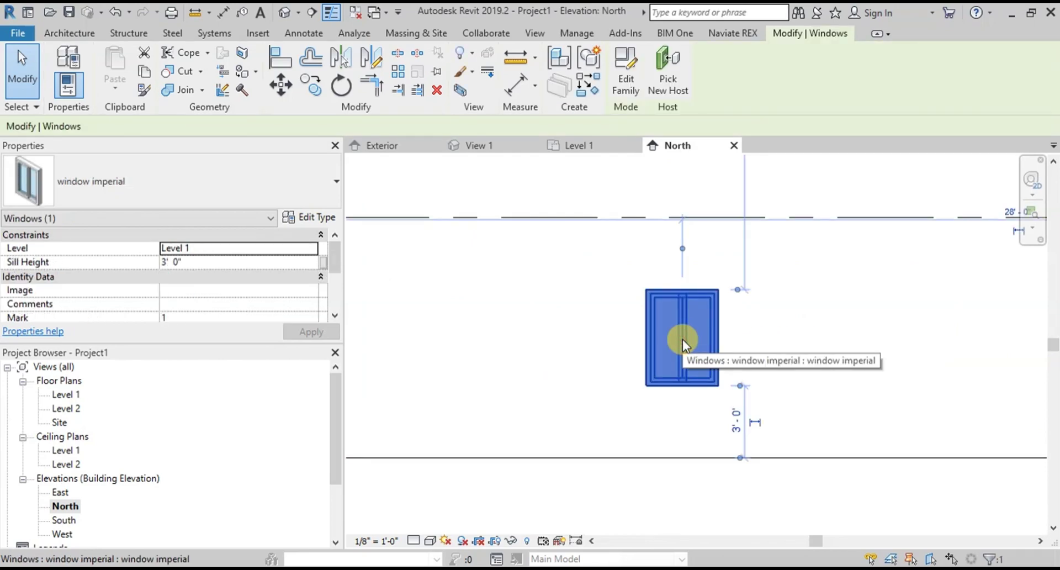
pyautogui.click(316, 221)
pyautogui.click(562, 287)
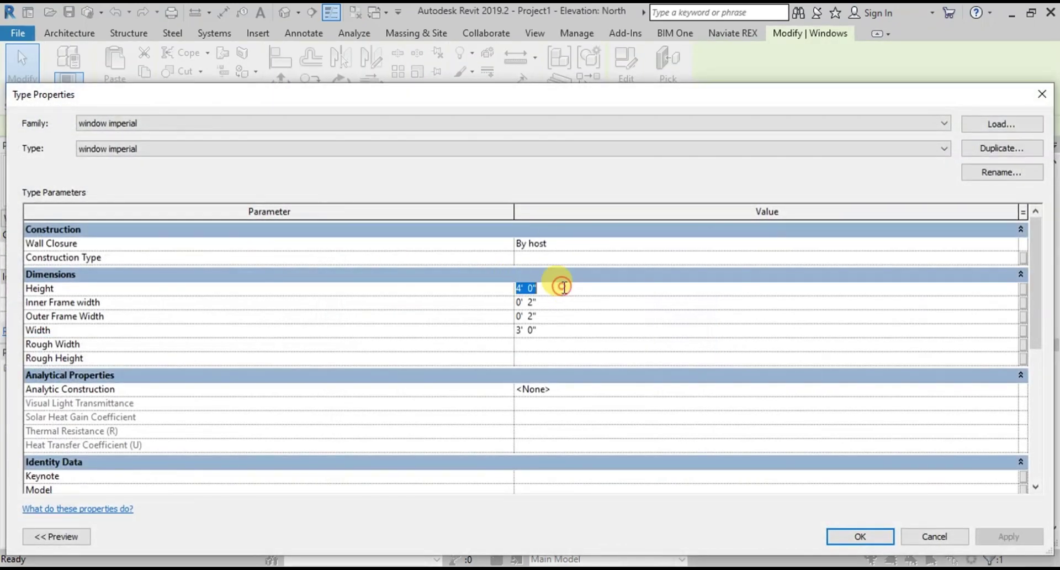
pyautogui.click(551, 331)
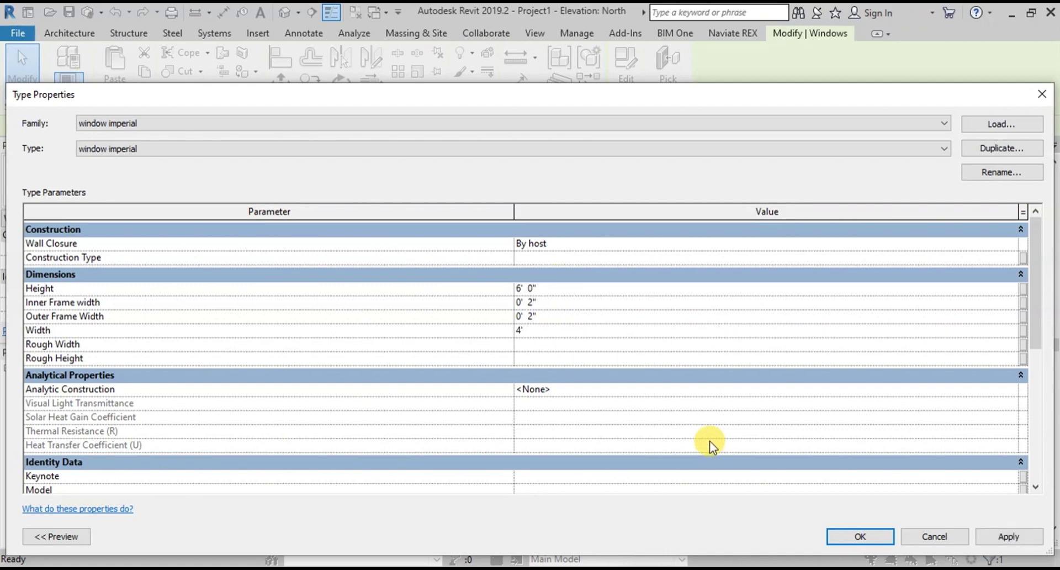
pyautogui.click(989, 539)
pyautogui.click(886, 536)
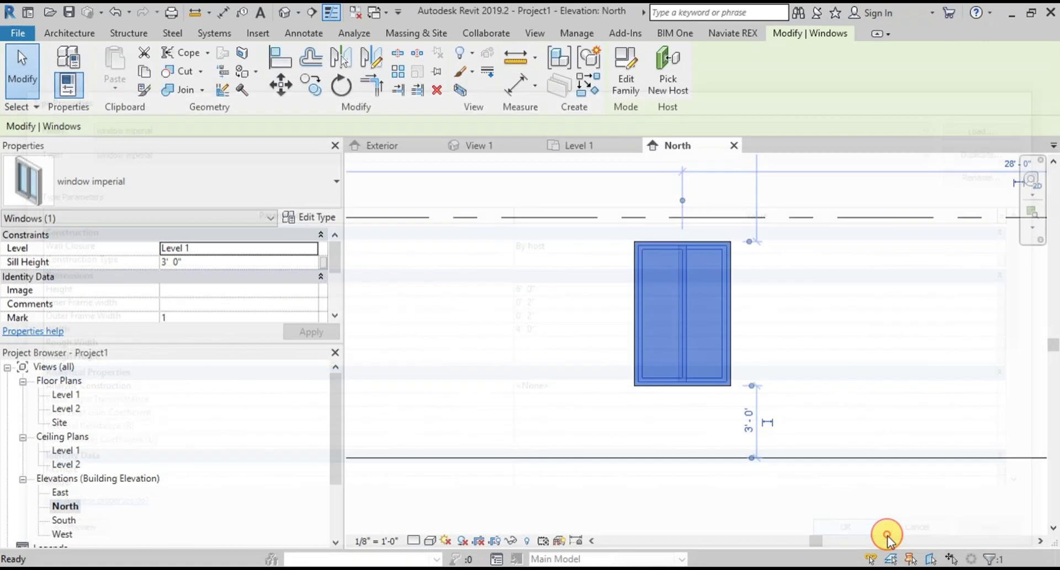
# - Set the window's sill height to 1' 0" via its temporary dimension
pyautogui.scroll(-3, 718, 409)
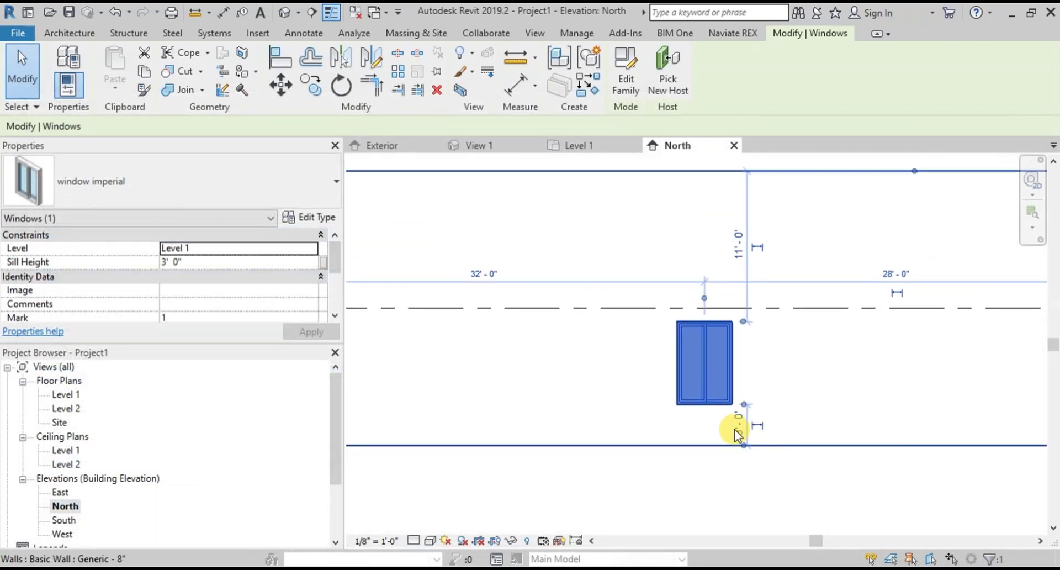
pyautogui.scroll(3, 738, 426)
pyautogui.press('Escape')
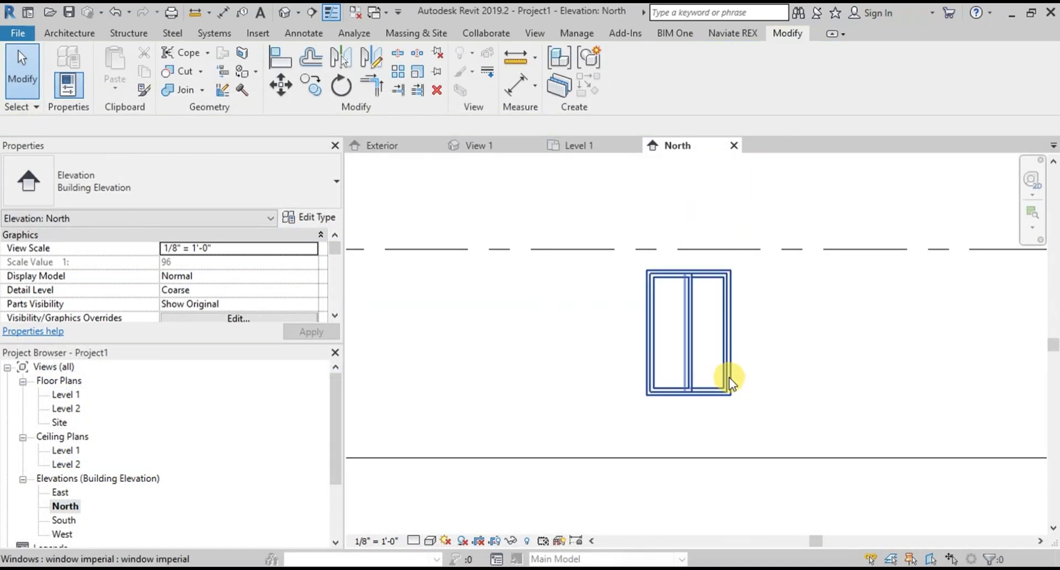
pyautogui.click(729, 379)
pyautogui.click(748, 428)
pyautogui.write('1')
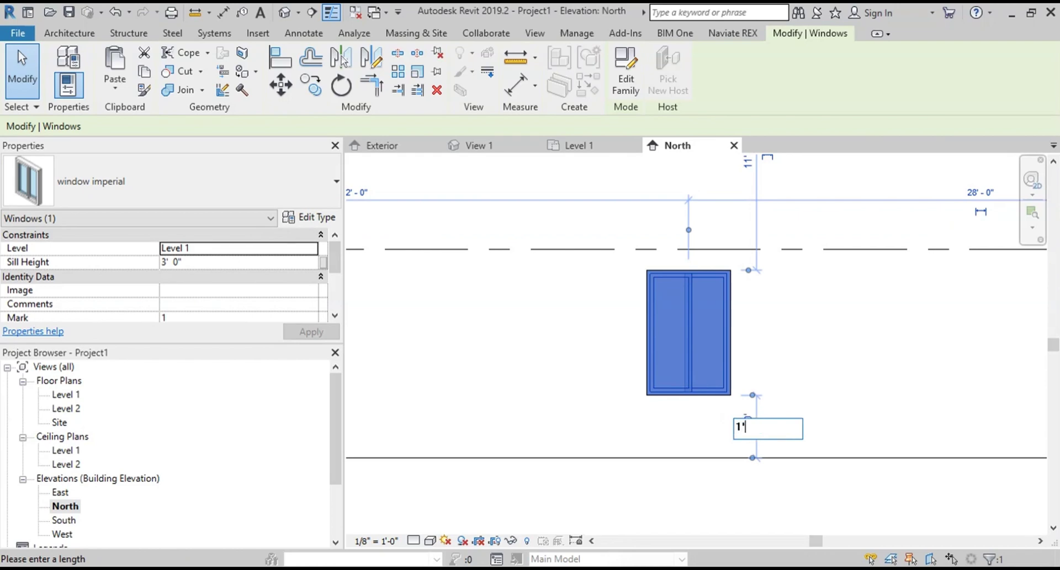
pyautogui.press('Return')
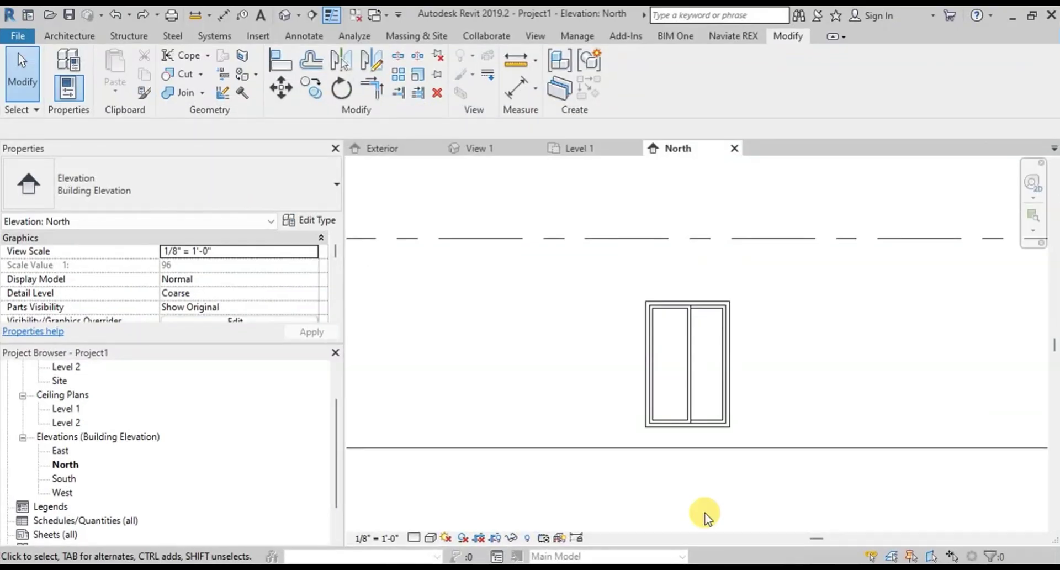
# - Change the window type's Outer Frame Width to 0' 1"
pyautogui.click(674, 360)
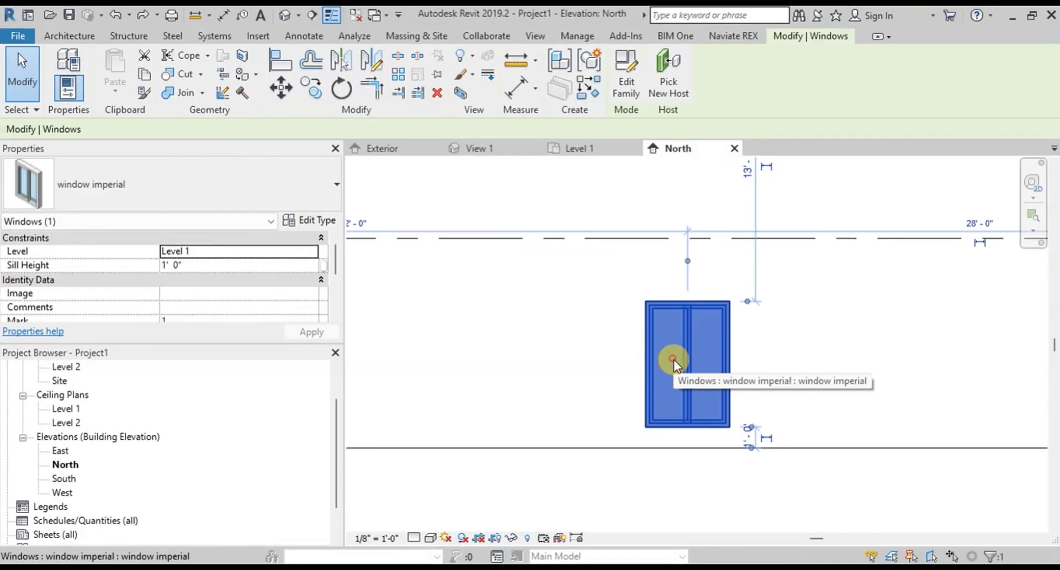
pyautogui.click(305, 224)
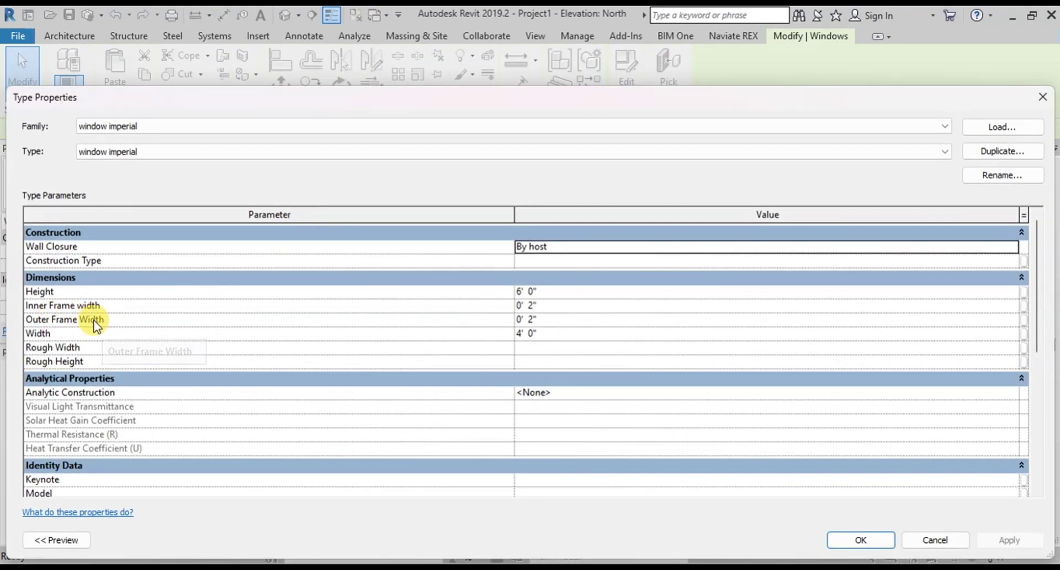
pyautogui.click(558, 325)
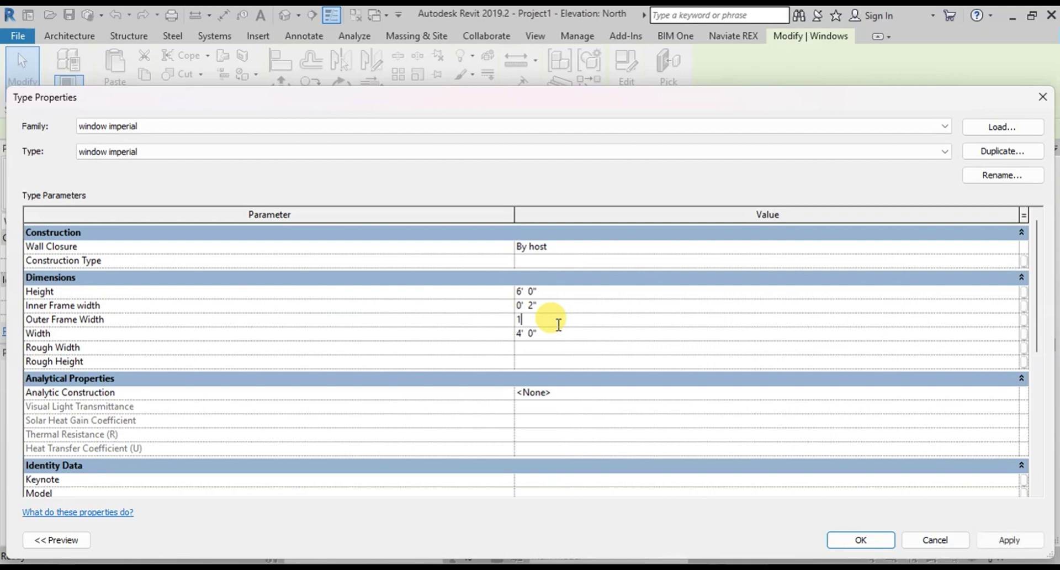
pyautogui.click(991, 541)
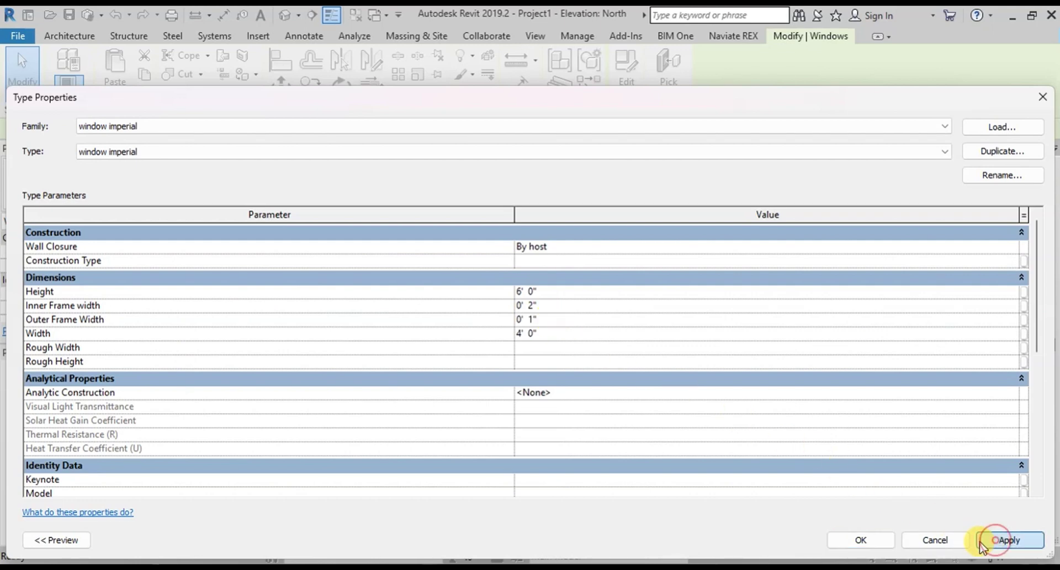
pyautogui.click(867, 539)
pyautogui.click(649, 502)
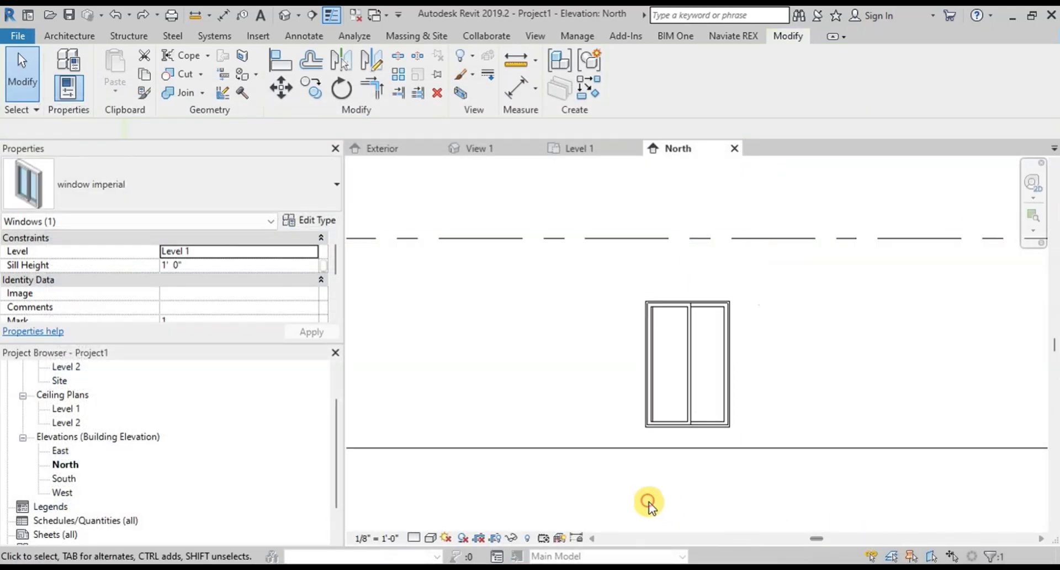
# - Switch the North elevation's visual style to Realistic
pyautogui.scroll(3, 673, 396)
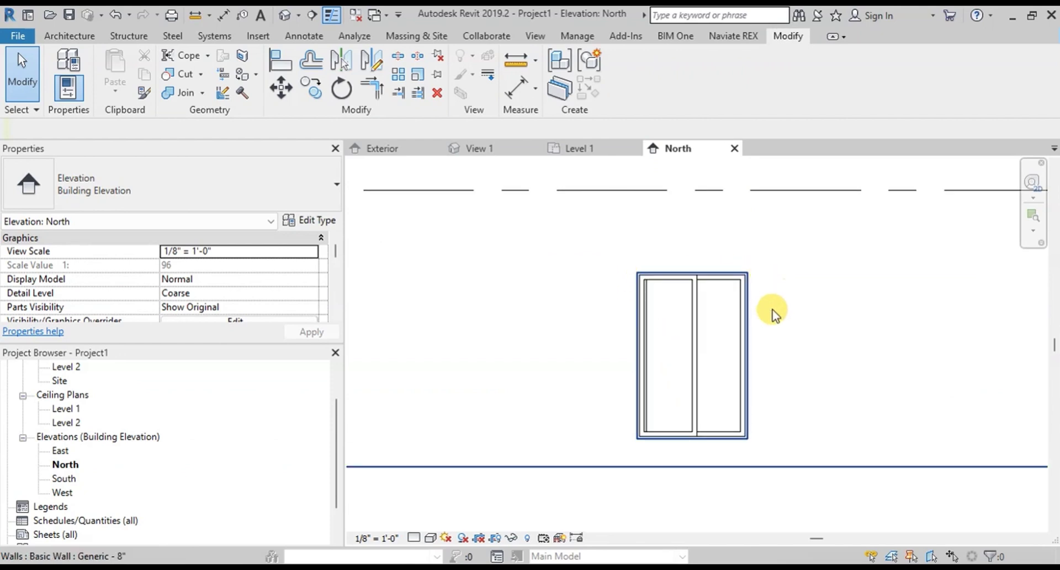
pyautogui.click(679, 513)
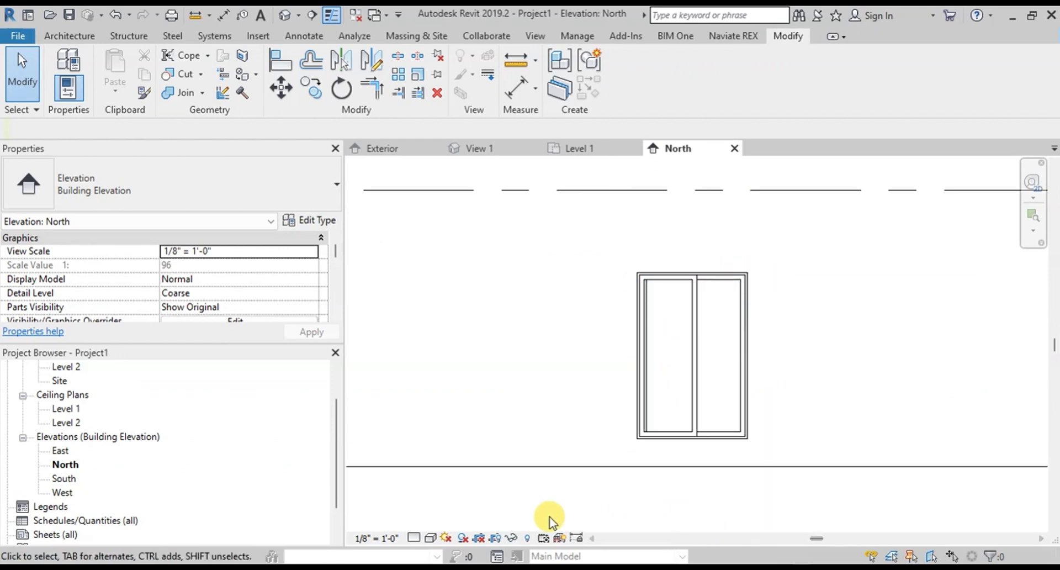
pyautogui.click(431, 537)
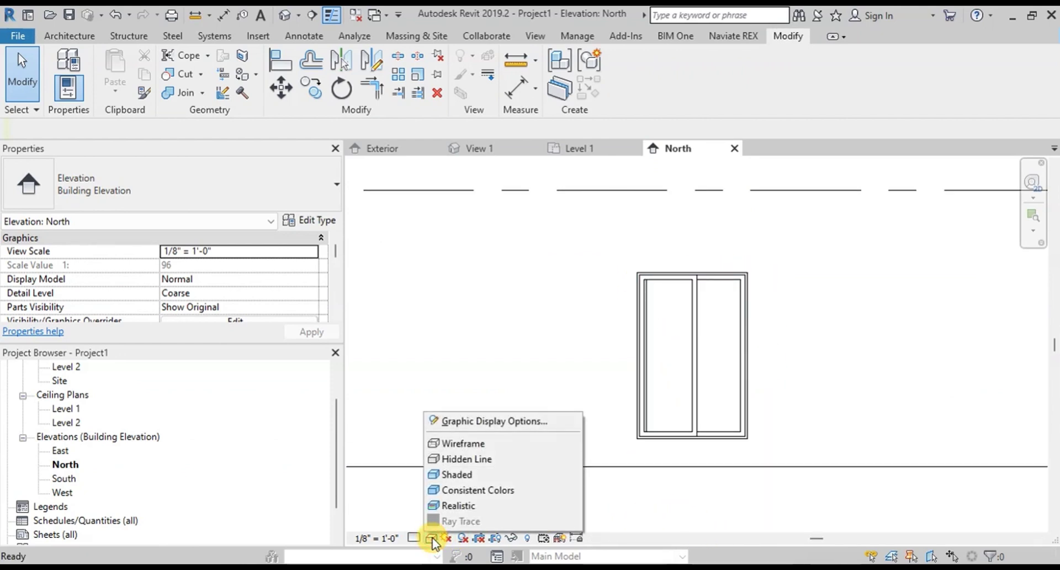
pyautogui.click(448, 505)
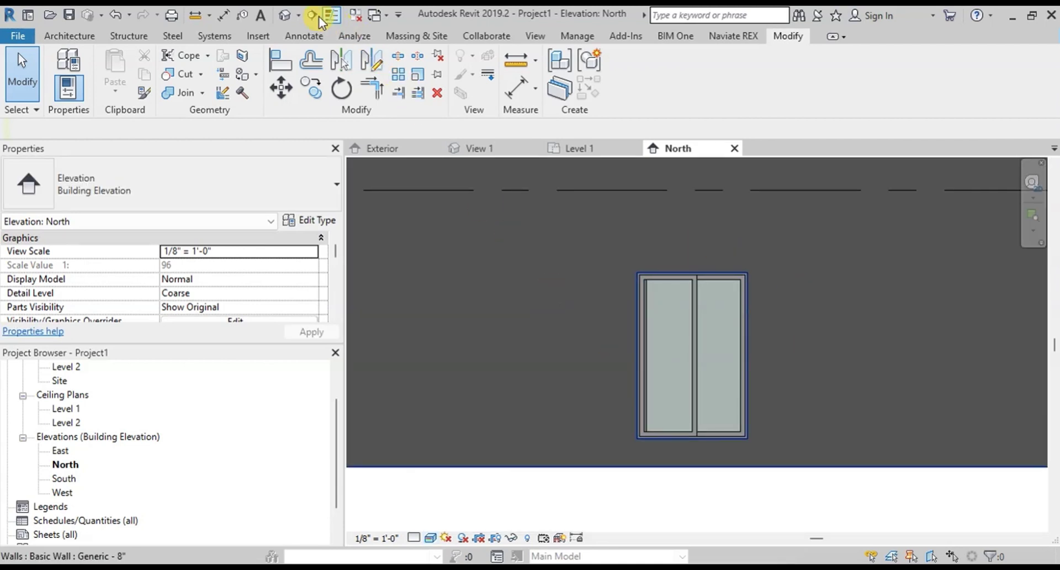
# - From the Level 1 plan, place a perspective camera in front of the wall aimed at the window
pyautogui.click(284, 14)
pyautogui.click(596, 147)
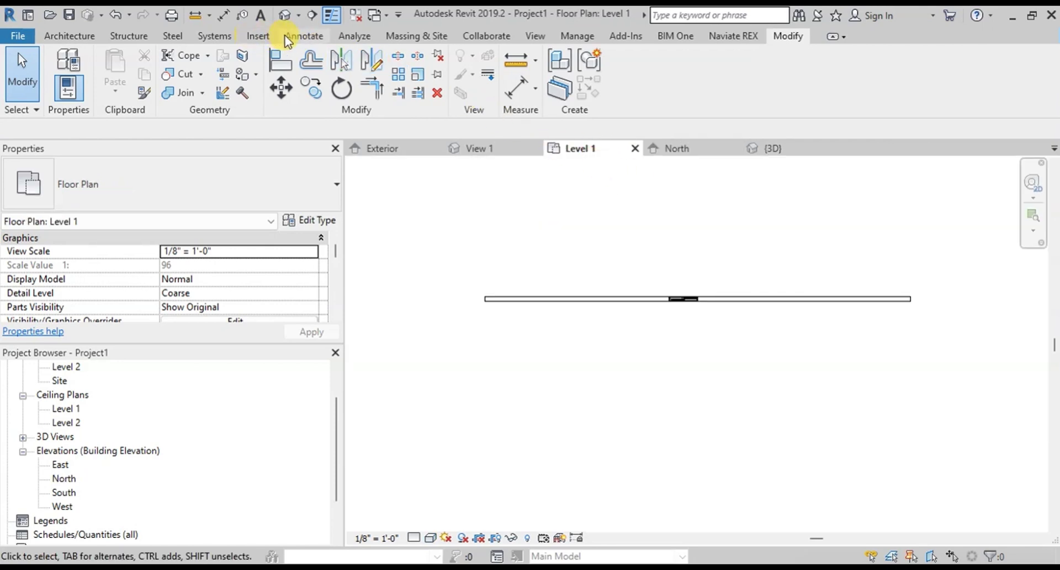
pyautogui.click(535, 36)
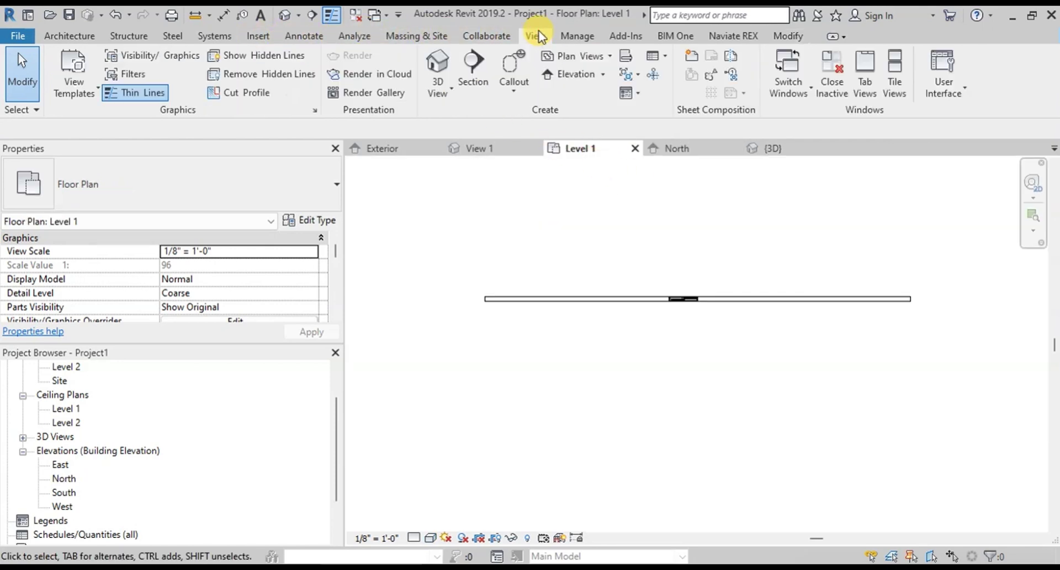
pyautogui.click(448, 93)
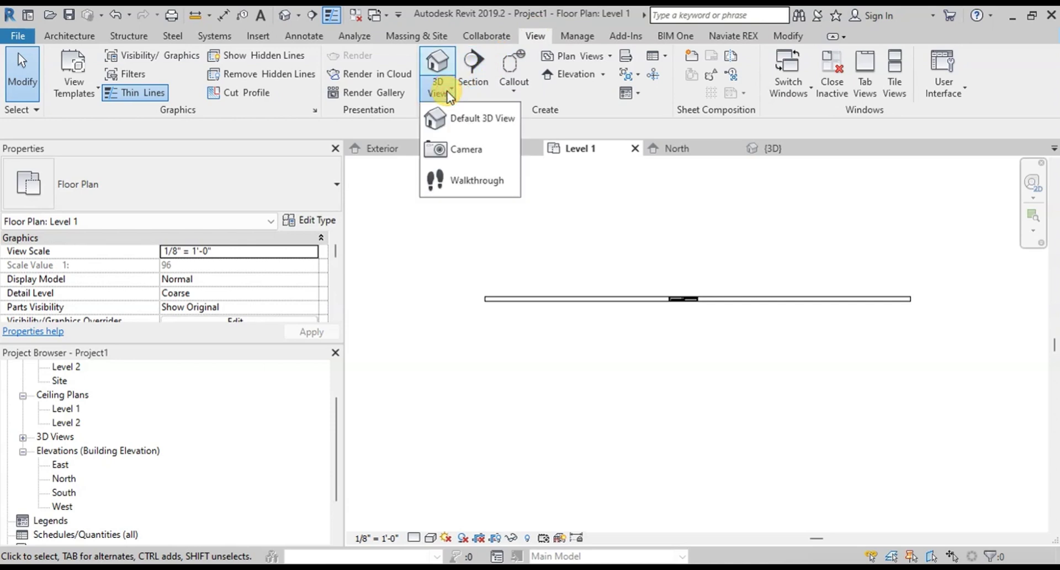
pyautogui.click(453, 148)
pyautogui.click(683, 396)
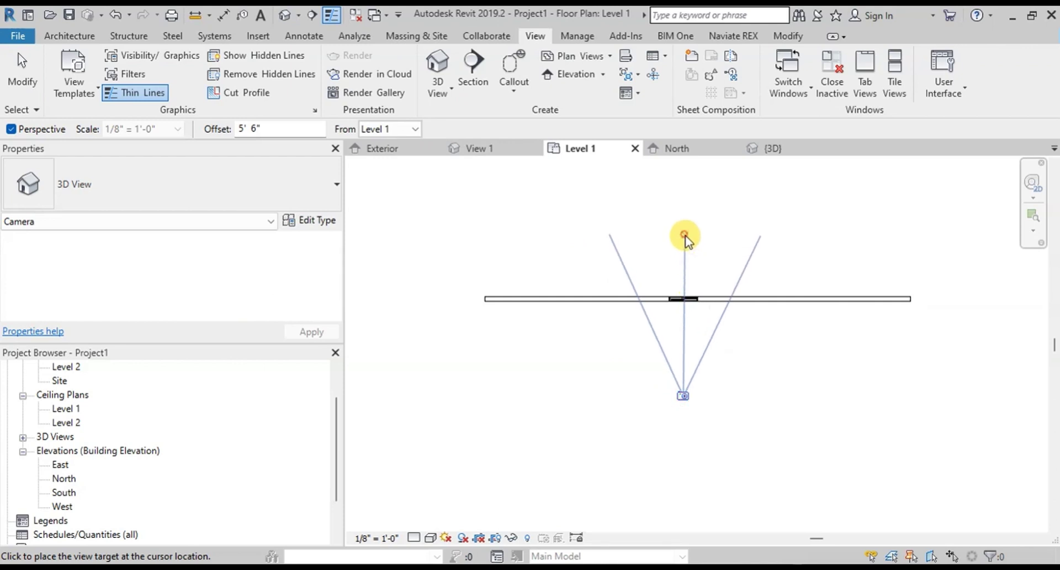
pyautogui.click(684, 236)
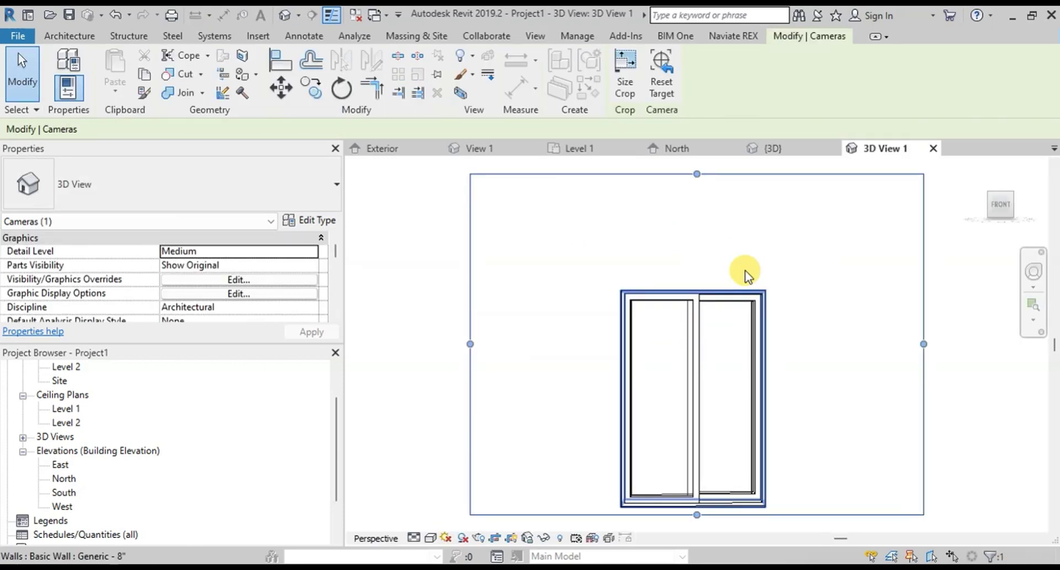
# - Render a draft image of the camera view
pyautogui.click(535, 36)
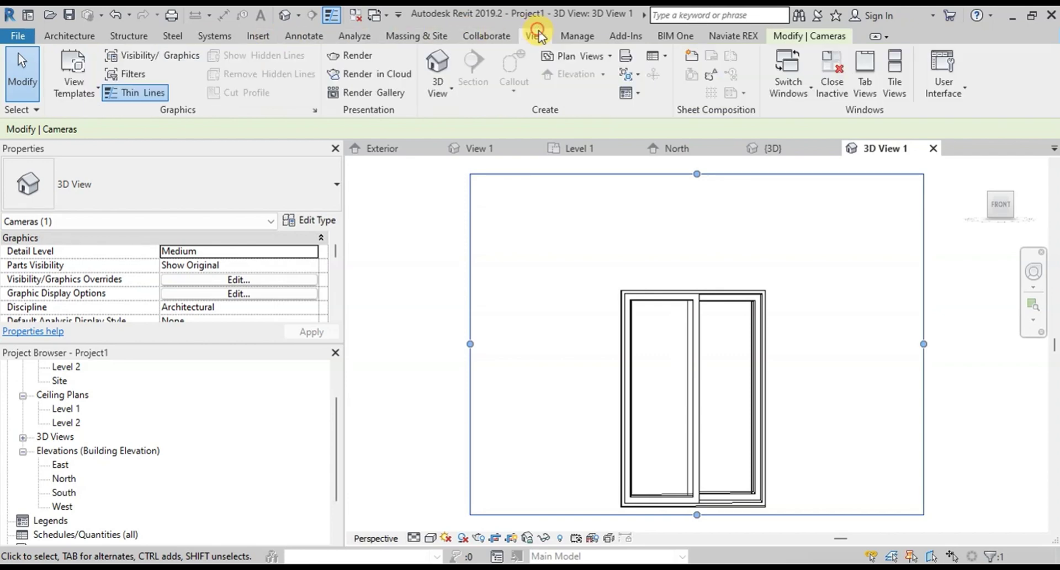
pyautogui.click(360, 54)
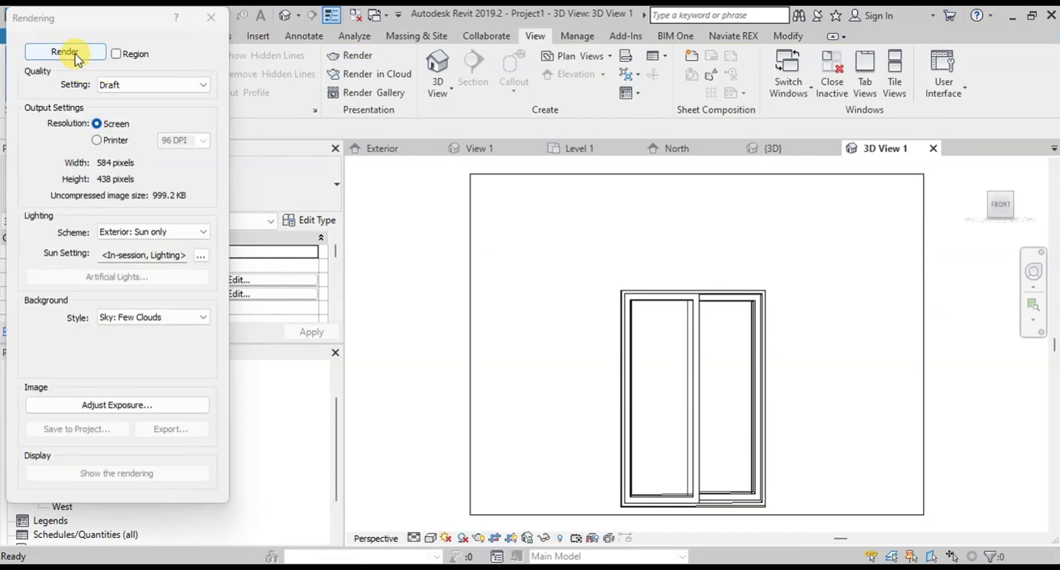
pyautogui.click(75, 53)
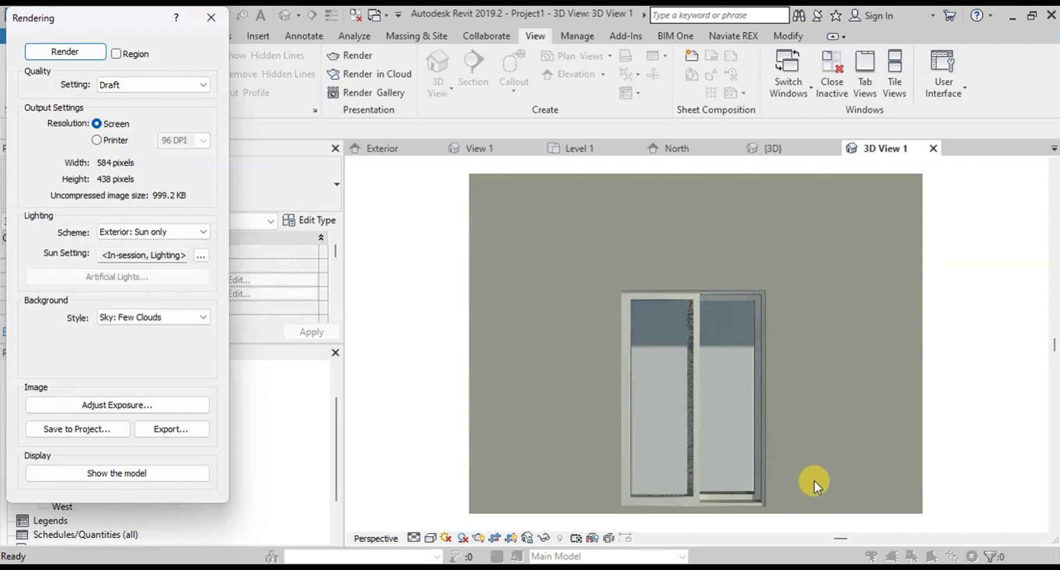
# - Create a new legend view named WINDOW LEGEND at 1/4" = 1'-0"
pyautogui.click(210, 20)
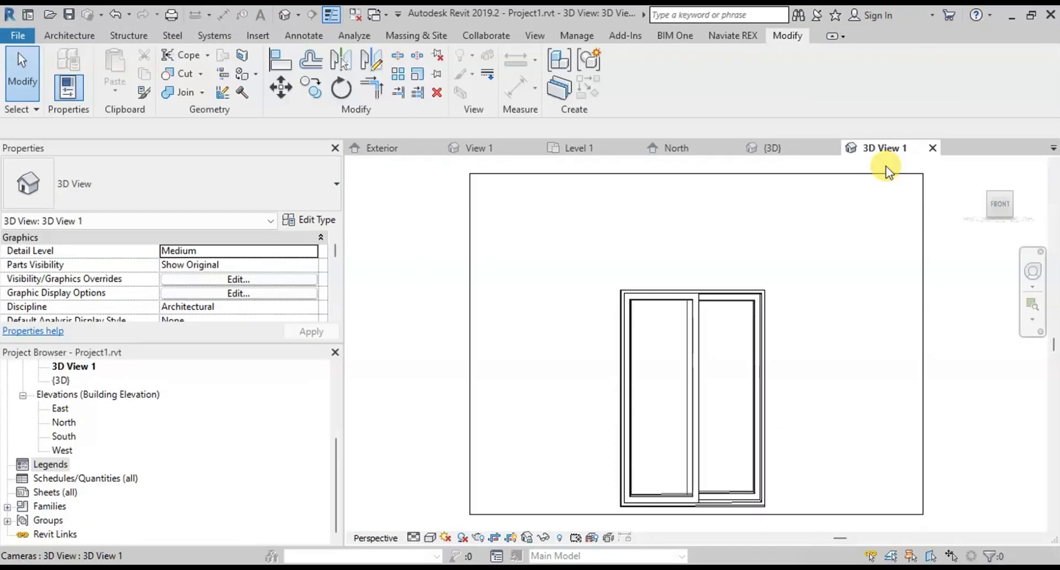
pyautogui.click(537, 35)
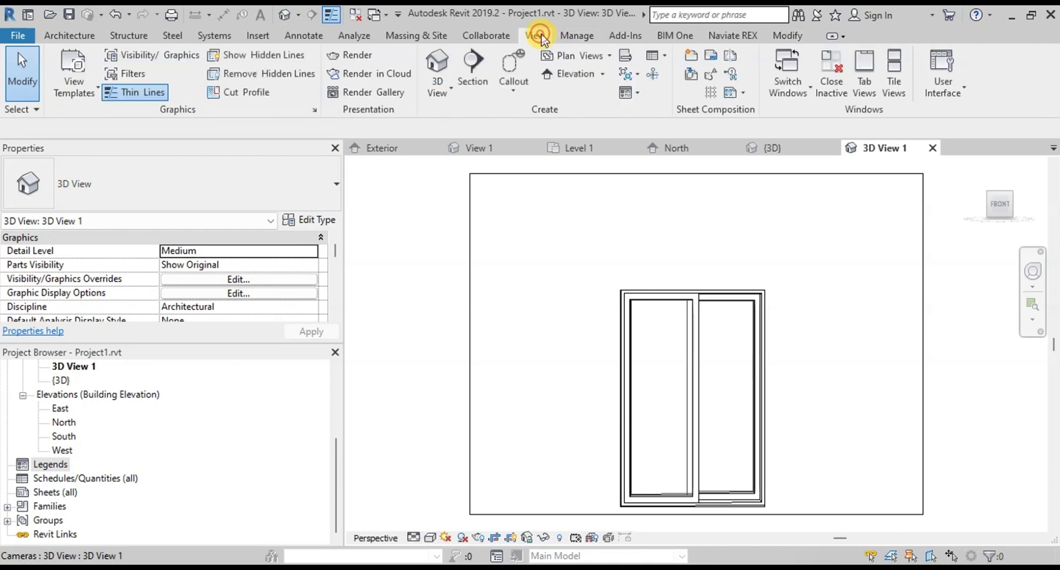
pyautogui.click(638, 91)
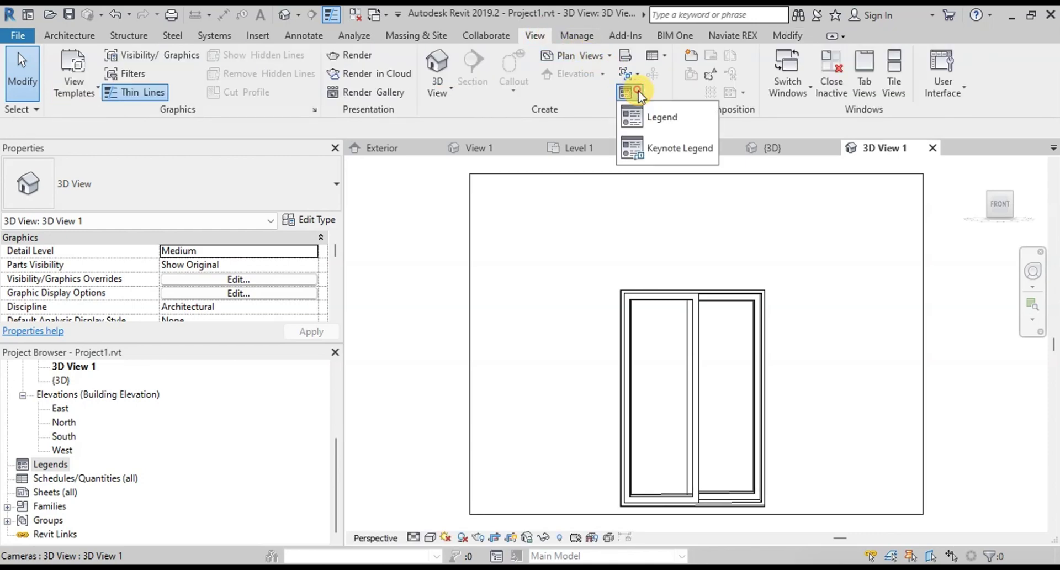
pyautogui.click(645, 116)
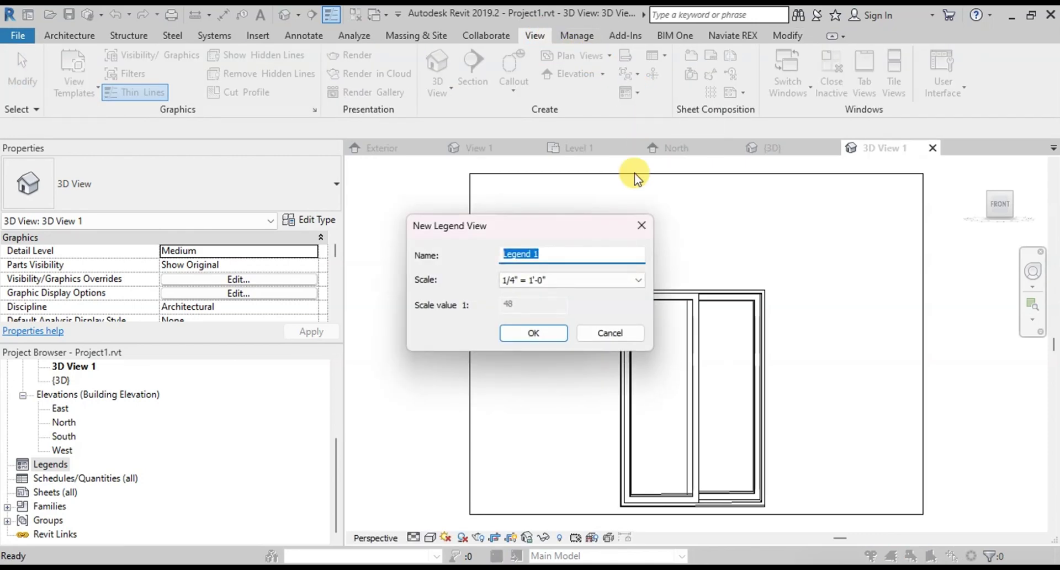
pyautogui.write('w')
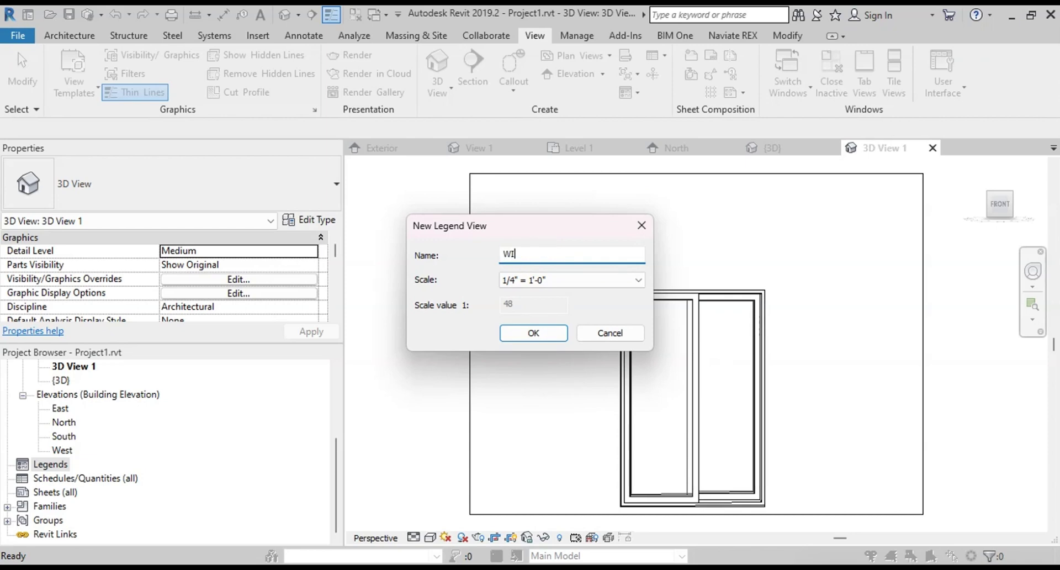
pyautogui.write('INDOW LEGEND')
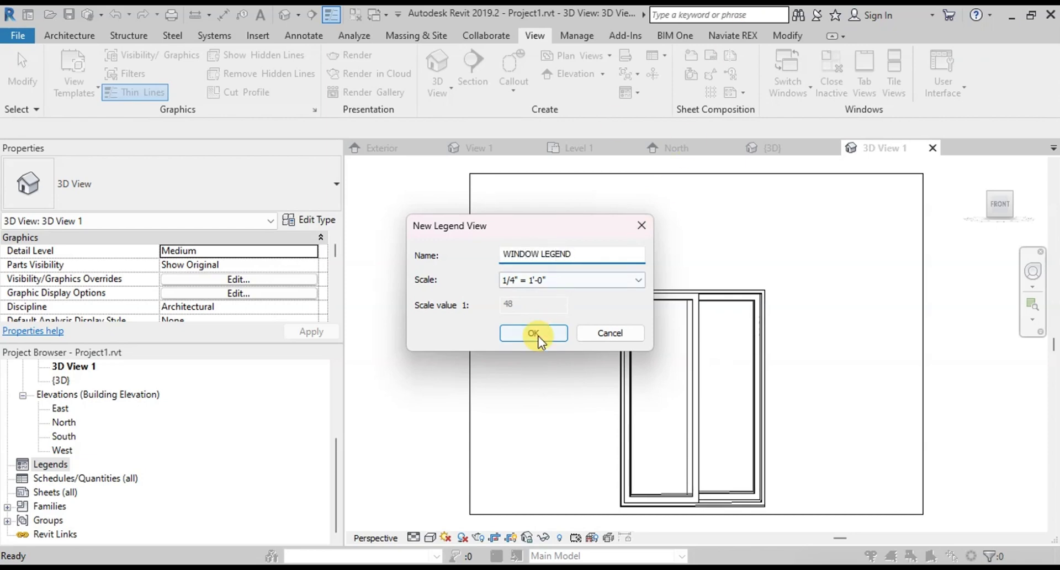
pyautogui.click(538, 336)
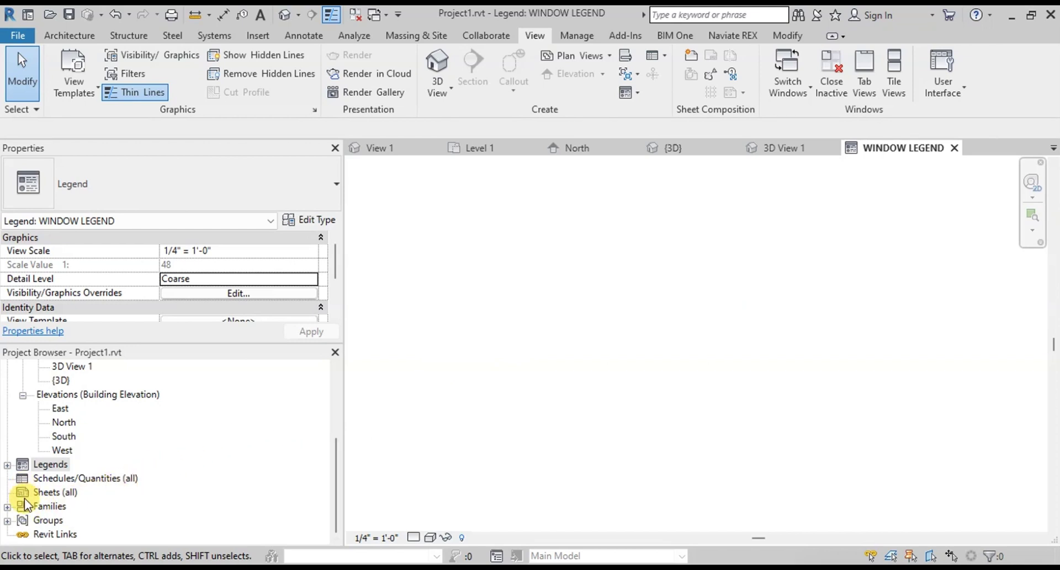
# - Expand Families > Windows in the Project Browser
pyautogui.click(7, 506)
pyautogui.scroll(-6, 82, 491)
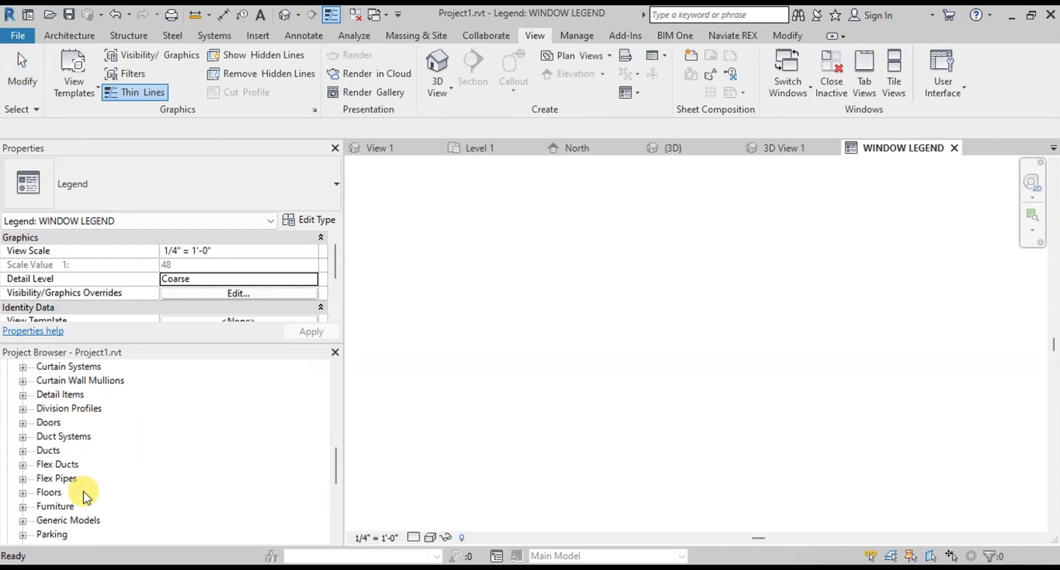
pyautogui.scroll(-3, 71, 505)
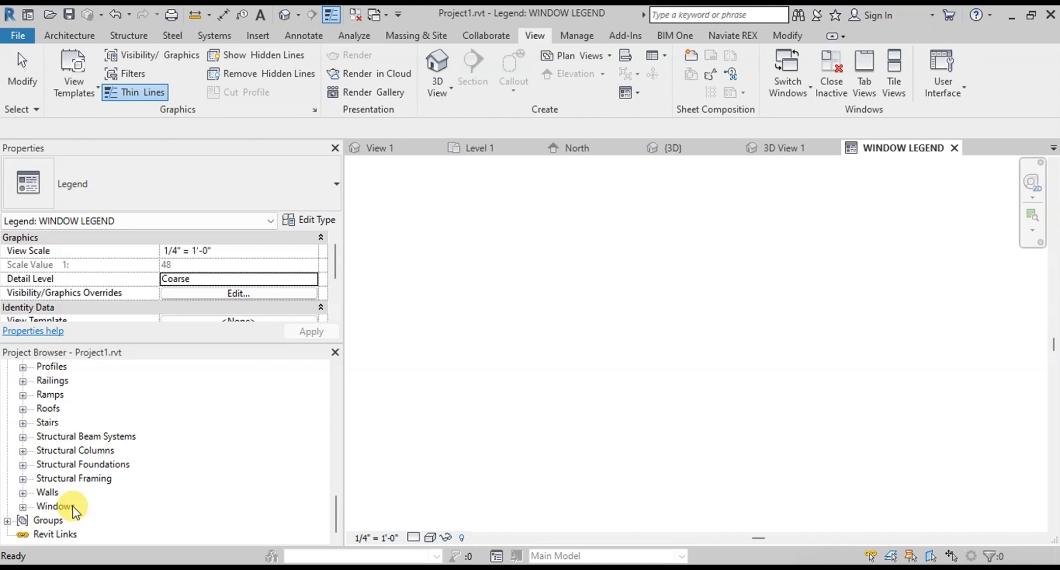
pyautogui.click(22, 506)
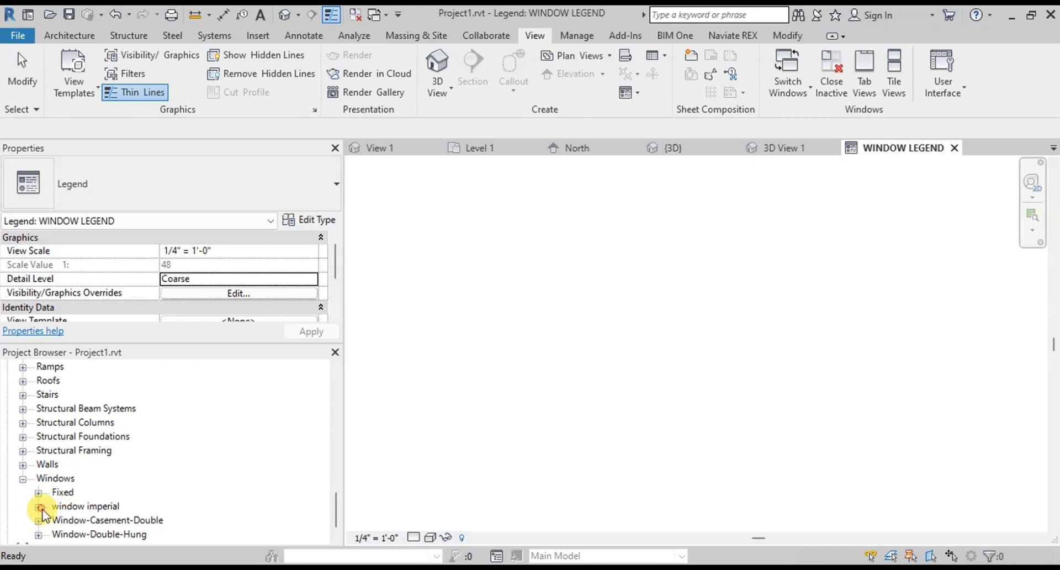
# - Place the window imperial type as a legend component in WINDOW LEGEND
pyautogui.click(39, 506)
pyautogui.moveTo(92, 521); pyautogui.dragTo(579, 355)
pyautogui.moveTo(614, 276); pyautogui.dragTo(605, 265)
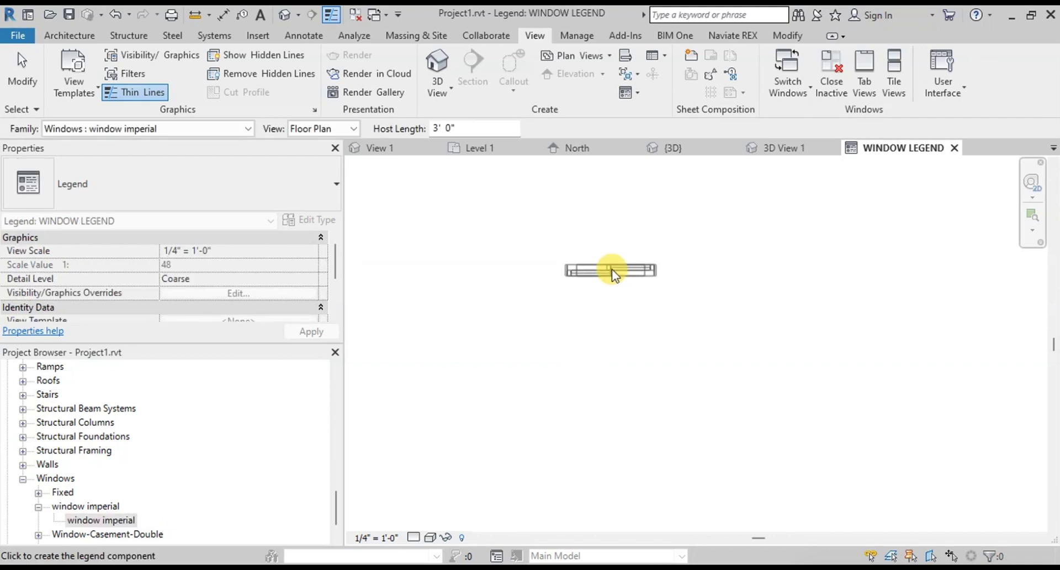
pyautogui.click(612, 269)
pyautogui.press('Escape')
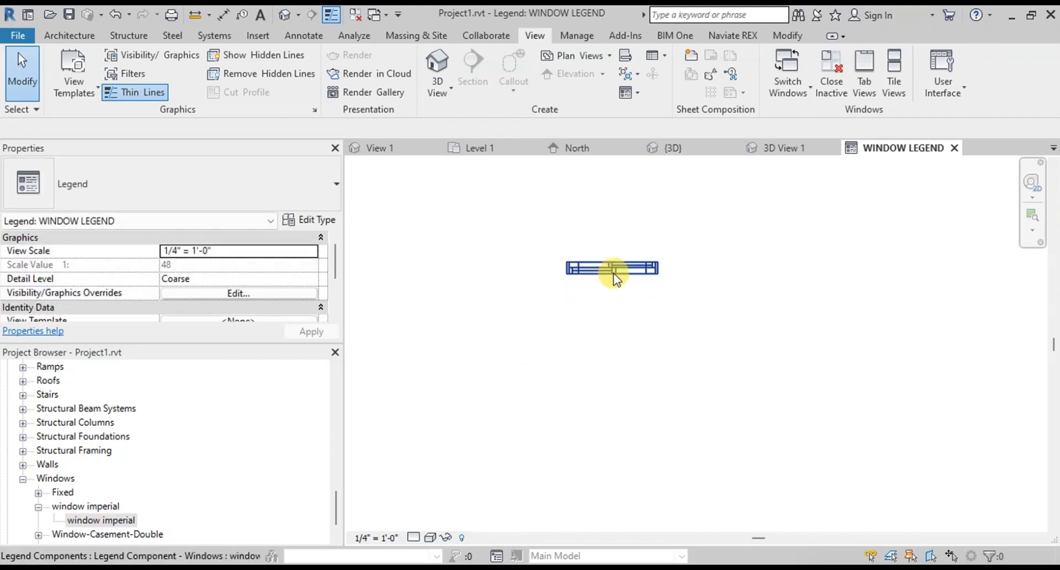
# - Set the legend component's View Direction to Elevation : Front
pyautogui.click(614, 273)
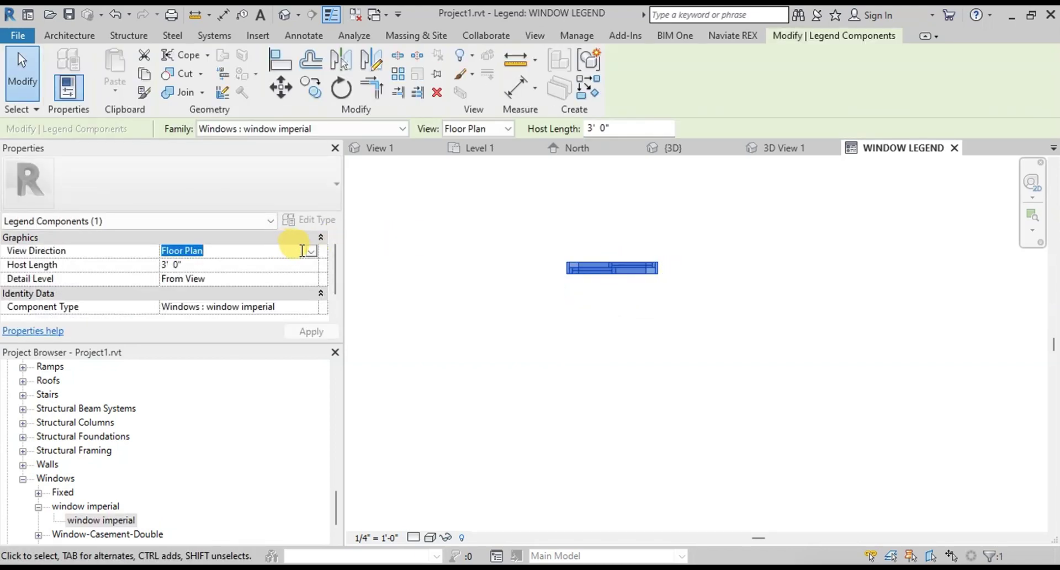
pyautogui.click(311, 252)
pyautogui.click(250, 277)
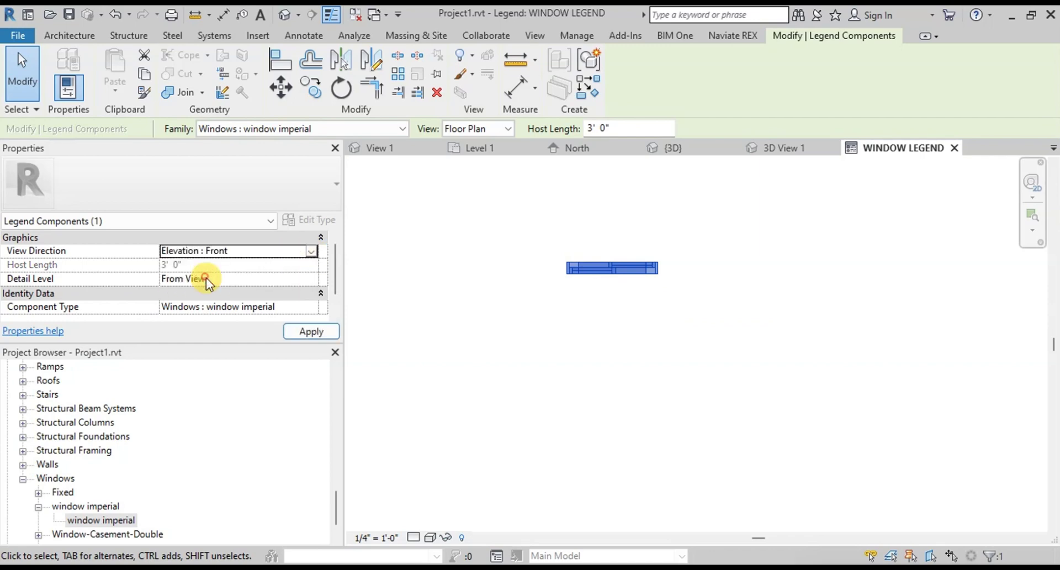
pyautogui.click(530, 371)
pyautogui.scroll(2, 577, 321)
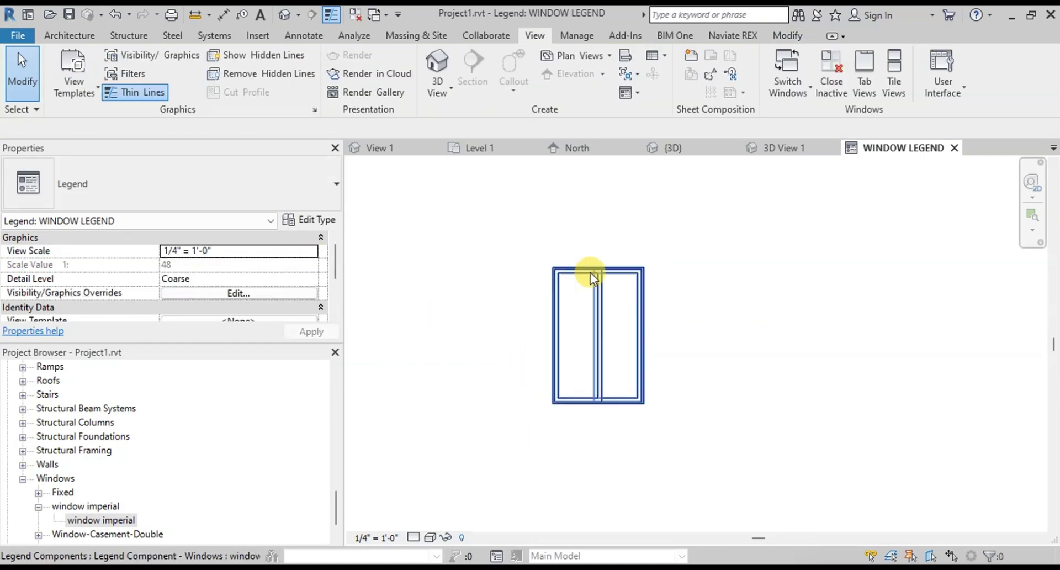
pyautogui.click(639, 283)
pyautogui.click(539, 194)
# - Dimension the window's 4'-0" width and 6'-0" height with aligned dimensions
pyautogui.click(320, 36)
pyautogui.press('d')
pyautogui.press('i')
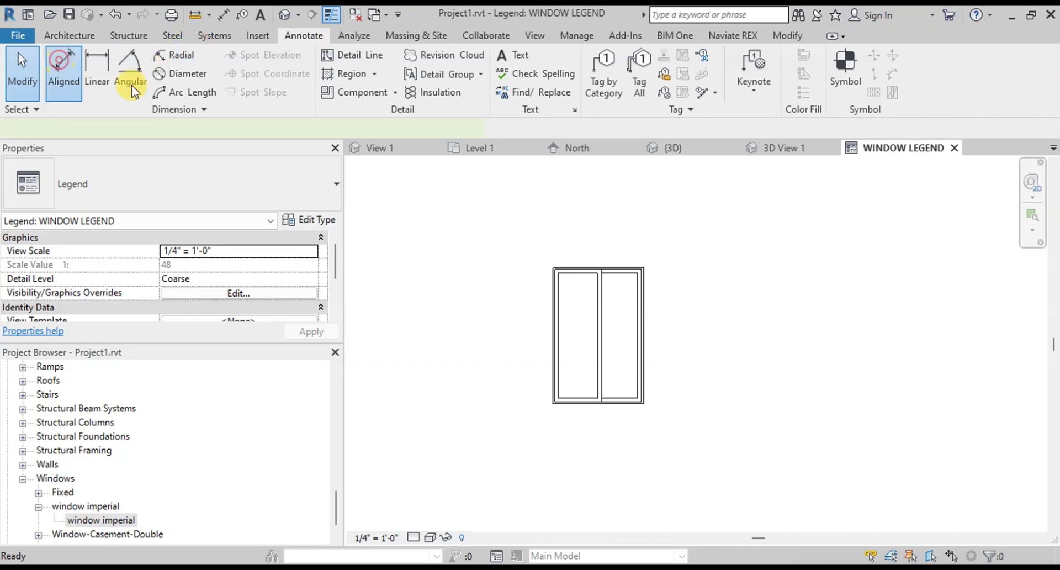
pyautogui.click(553, 284)
pyautogui.click(643, 285)
pyautogui.click(652, 240)
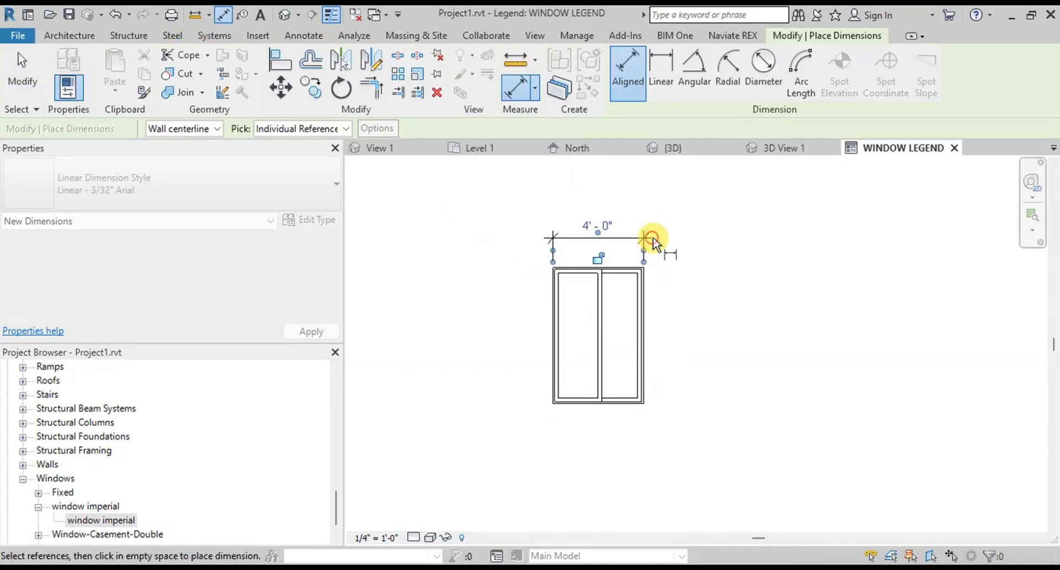
pyautogui.click(640, 269)
pyautogui.click(633, 404)
pyautogui.click(683, 429)
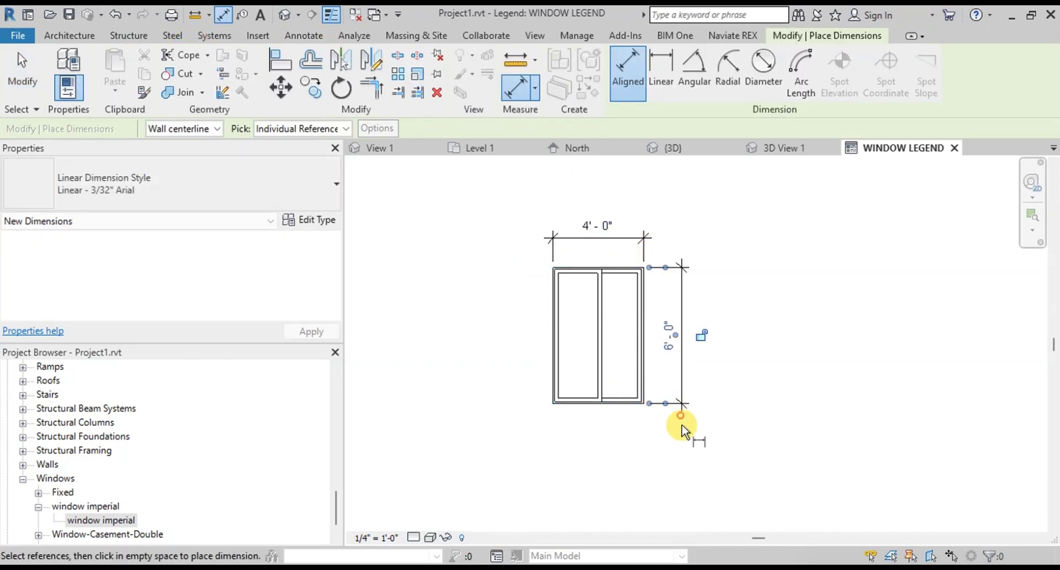
pyautogui.press('Escape')
pyautogui.press('Escape')
# - Return to the Level 1 floor plan
pyautogui.scroll(2, 725, 336)
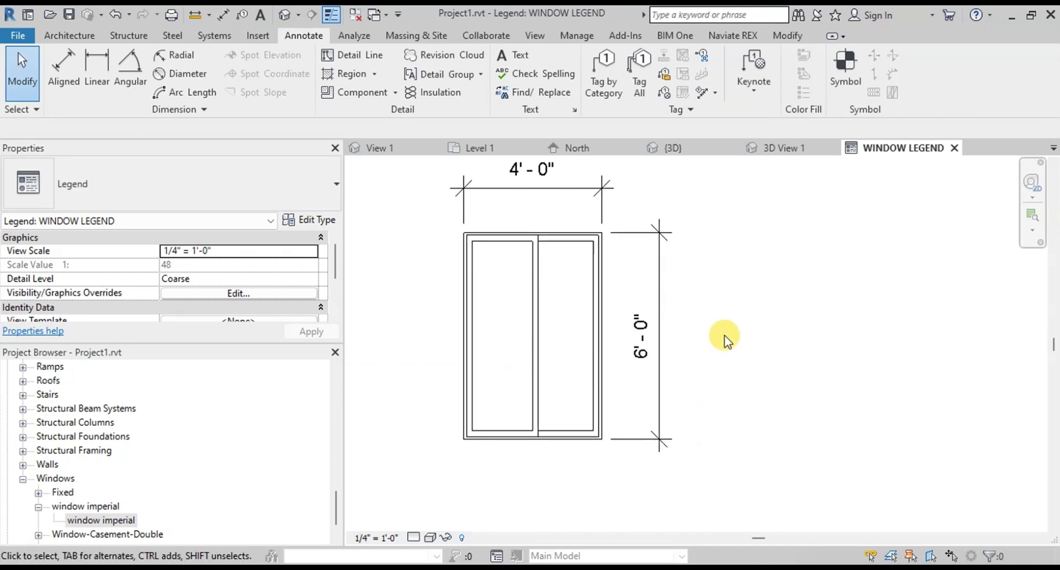
pyautogui.scroll(-1, 724, 336)
pyautogui.click(497, 147)
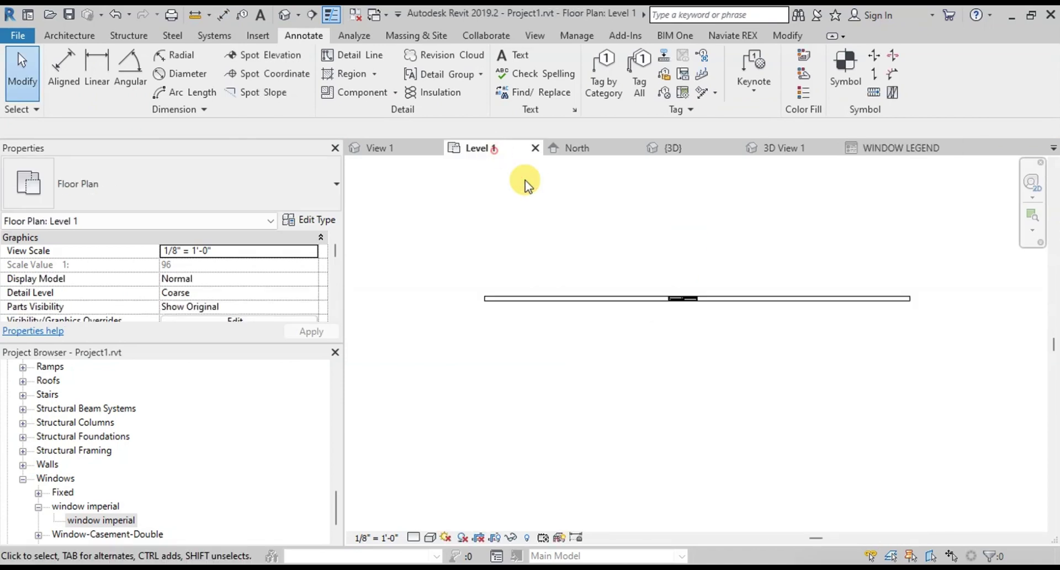
# - Change the window imperial type's Width to 6' 0" in Type Properties
pyautogui.click(685, 302)
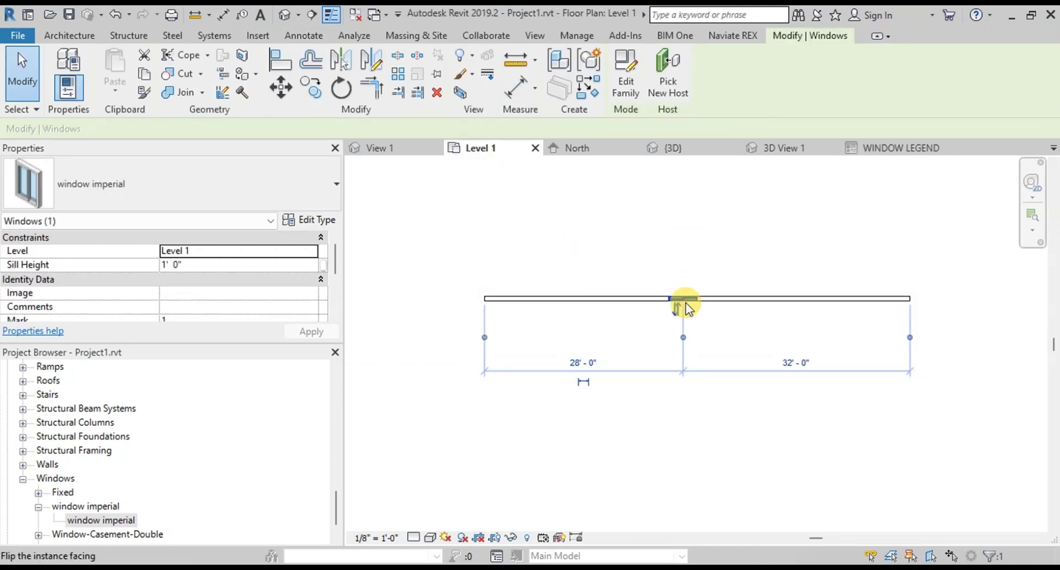
pyautogui.click(315, 220)
pyautogui.click(572, 335)
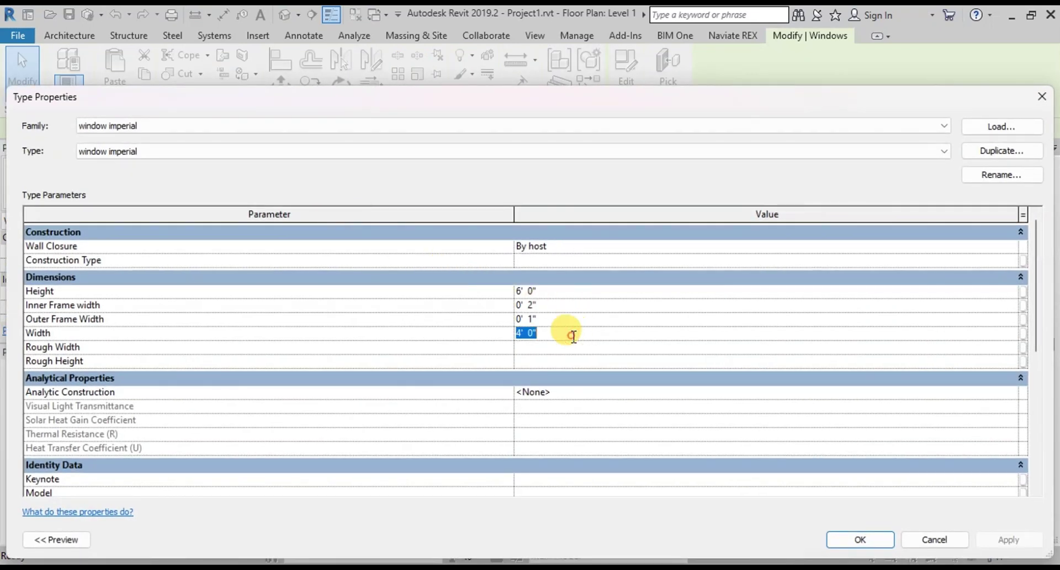
pyautogui.write('6')
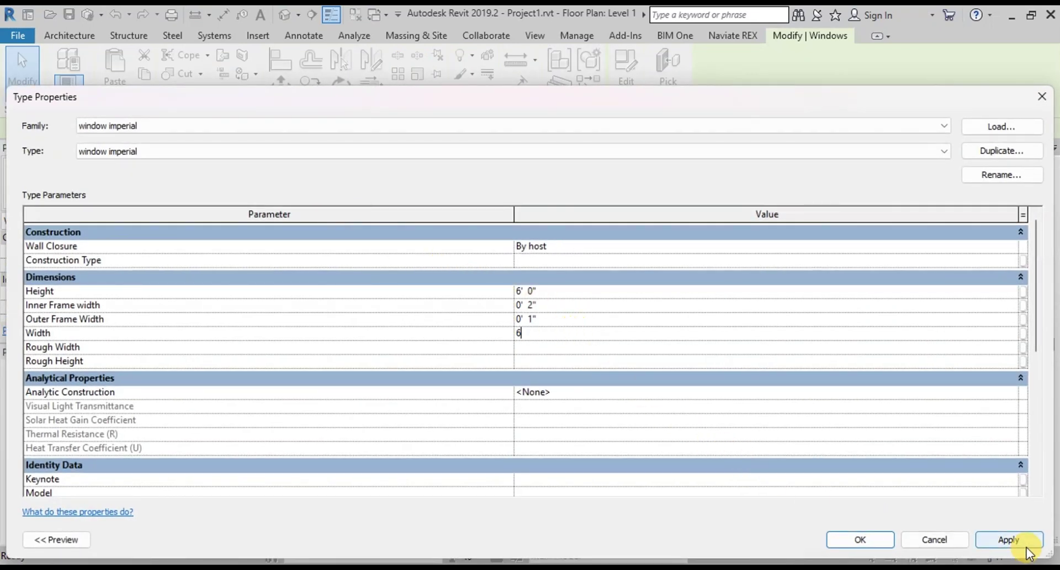
pyautogui.click(1025, 545)
pyautogui.click(850, 544)
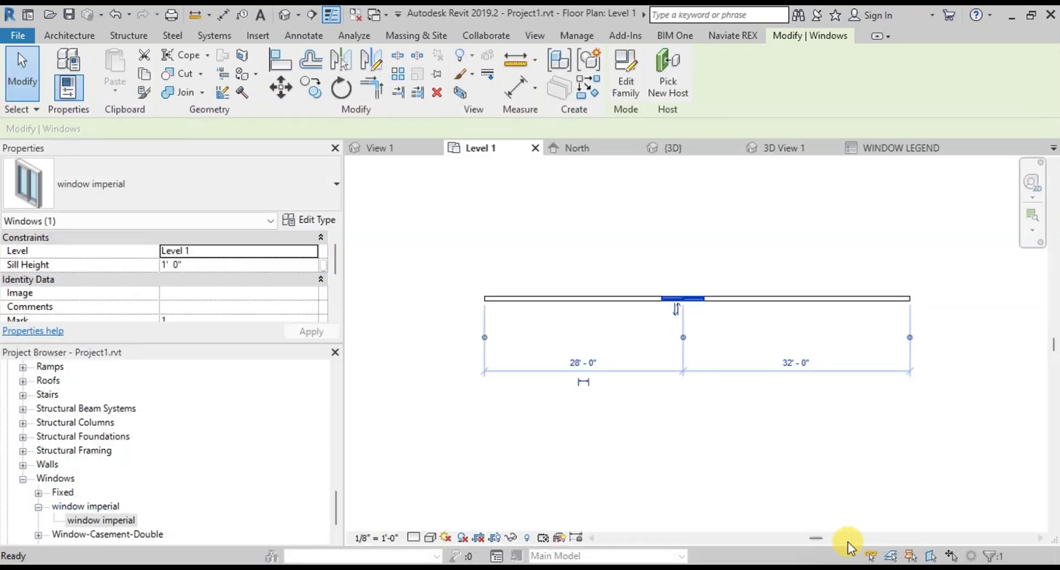
pyautogui.click(770, 485)
# - Add a horizontal reference plane 1' below the top plane in the Exterior elevation
pyautogui.click(886, 148)
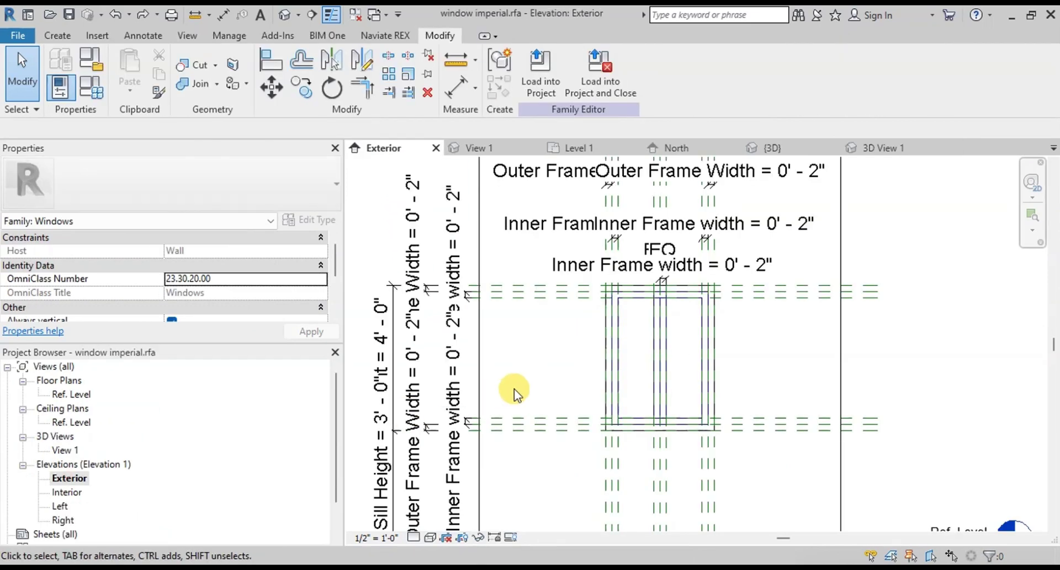
pyautogui.scroll(2, 668, 353)
pyautogui.scroll(3, 665, 352)
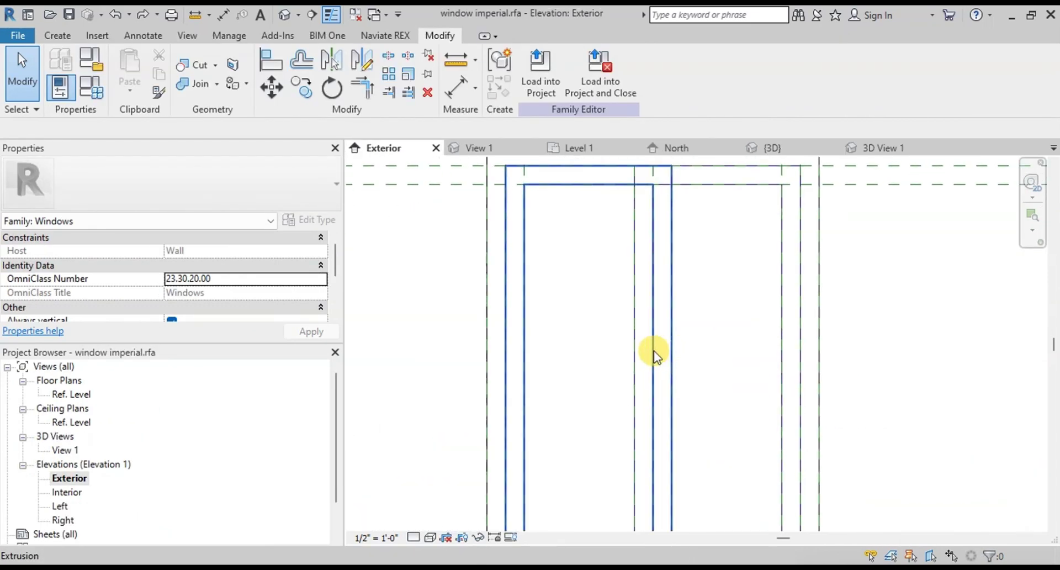
pyautogui.scroll(-4, 714, 339)
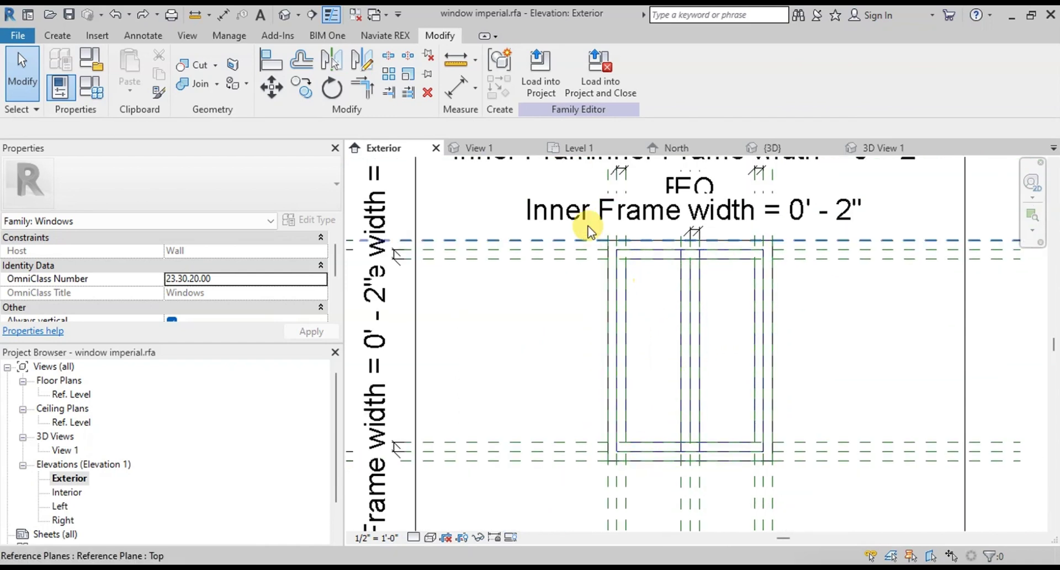
pyautogui.click(57, 35)
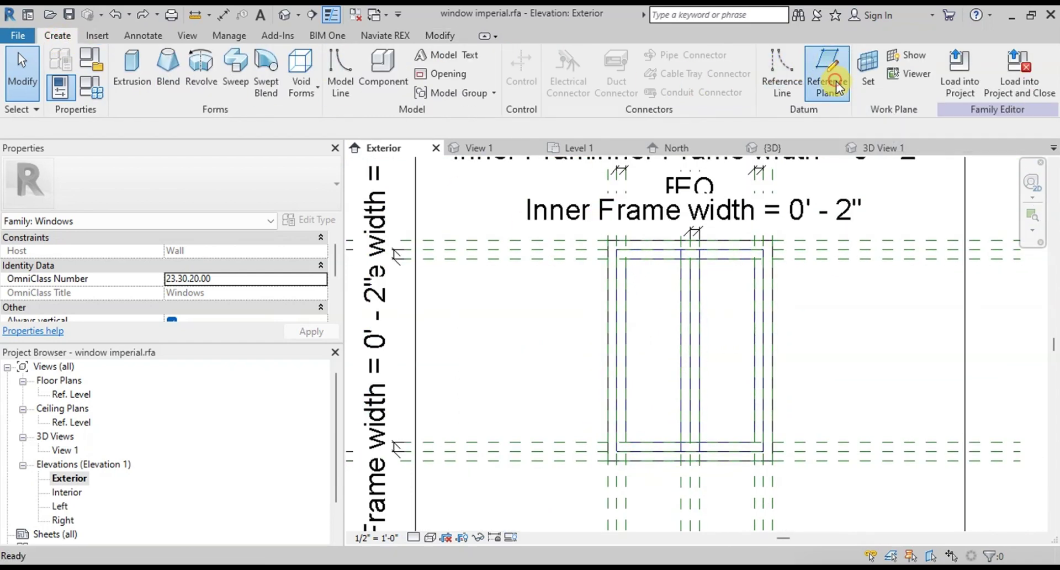
pyautogui.click(828, 67)
pyautogui.click(230, 126)
pyautogui.write('1\' 0"')
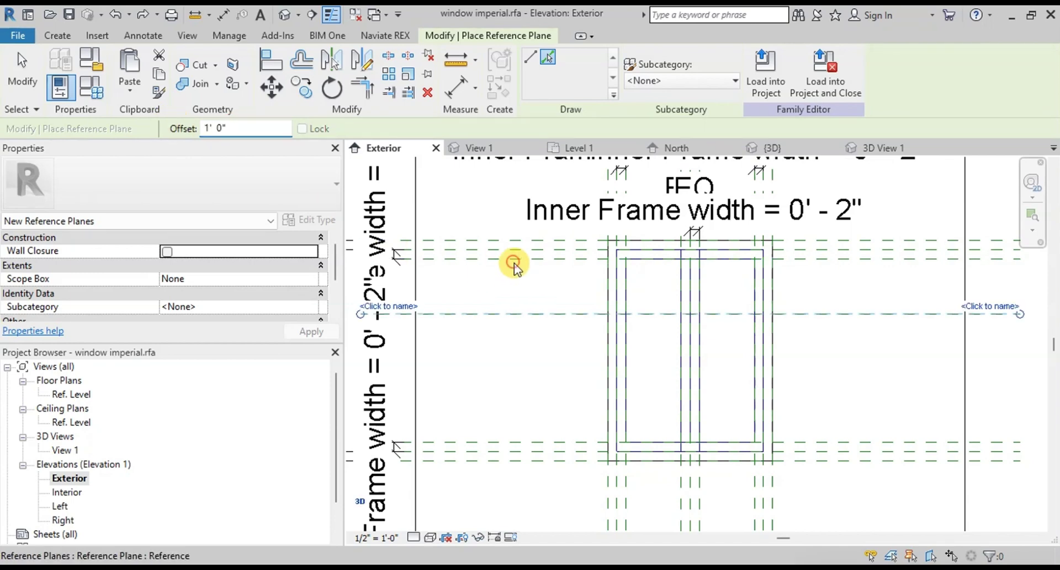
pyautogui.click(517, 269)
pyautogui.press('Escape')
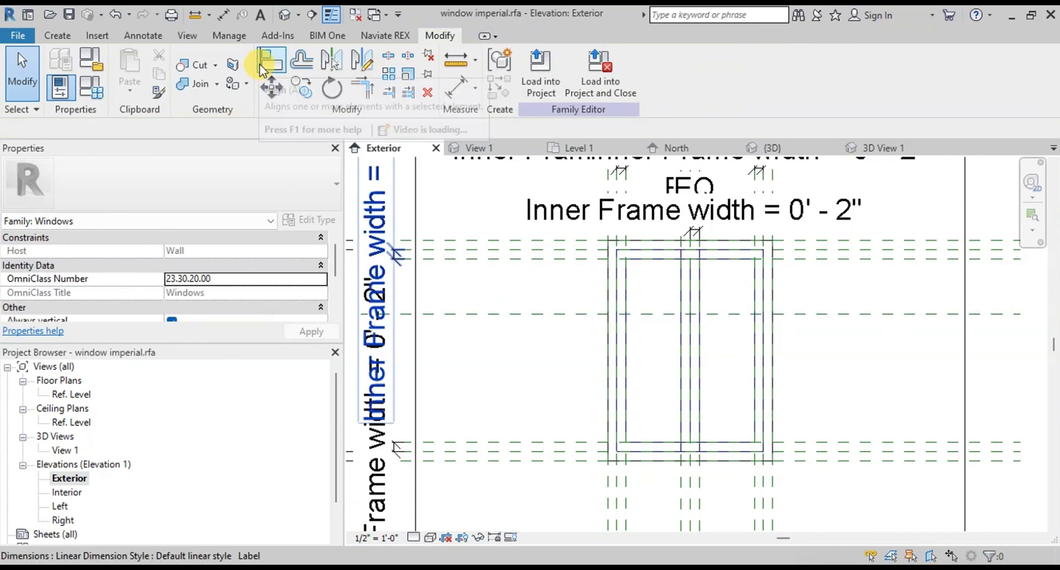
# - Dimension the top, new middle and bottom reference planes with an aligned string set to EQ
pyautogui.click(143, 35)
pyautogui.click(61, 69)
pyautogui.click(472, 257)
pyautogui.click(472, 313)
pyautogui.click(472, 442)
pyautogui.click(491, 414)
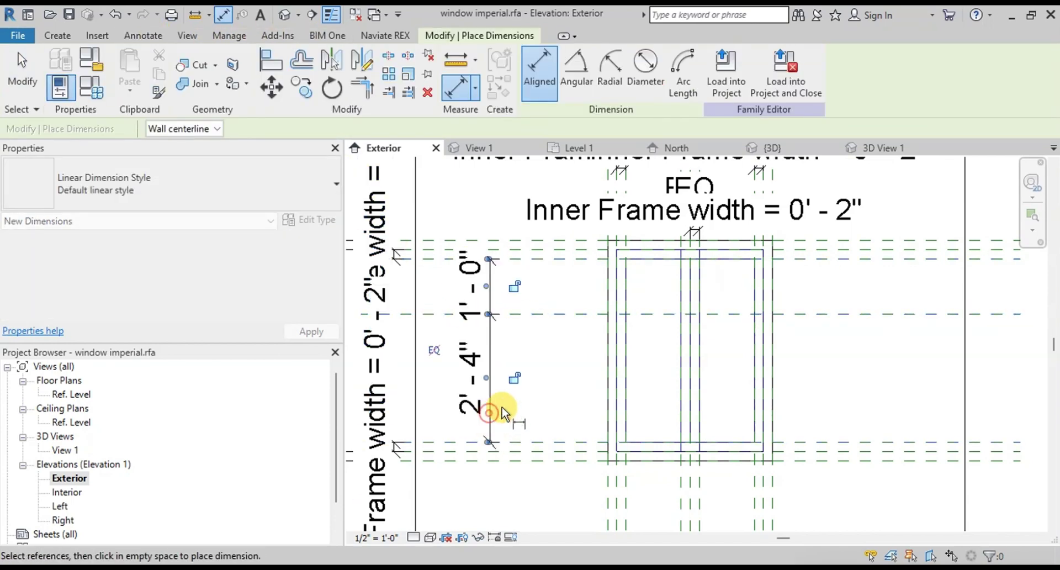
pyautogui.click(432, 351)
pyautogui.press('Escape')
pyautogui.press('Escape')
pyautogui.scroll(3, 714, 356)
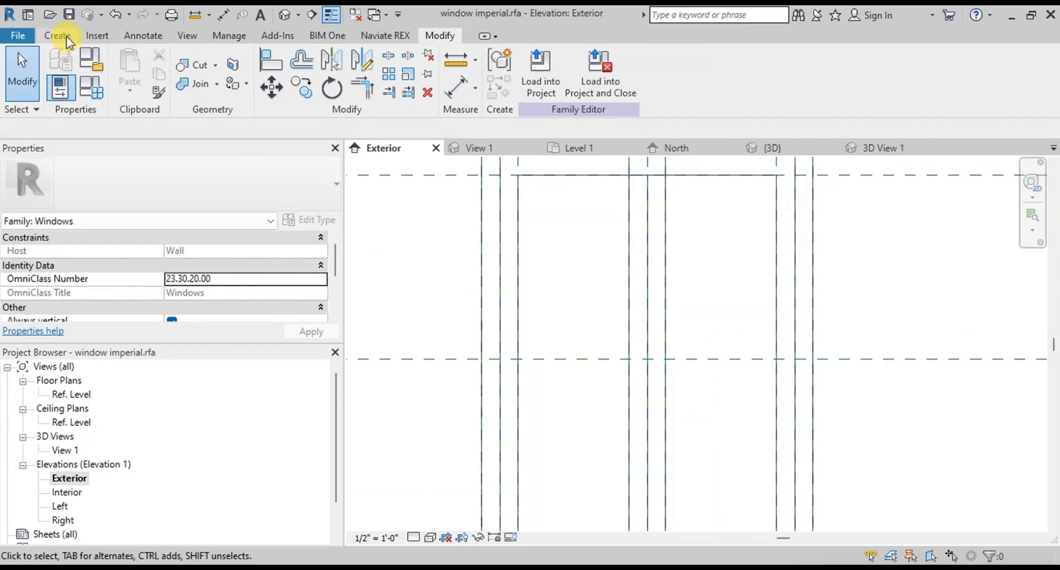
# - Draw a symbolic-line sliding arrow along the middle reference plane
pyautogui.click(143, 36)
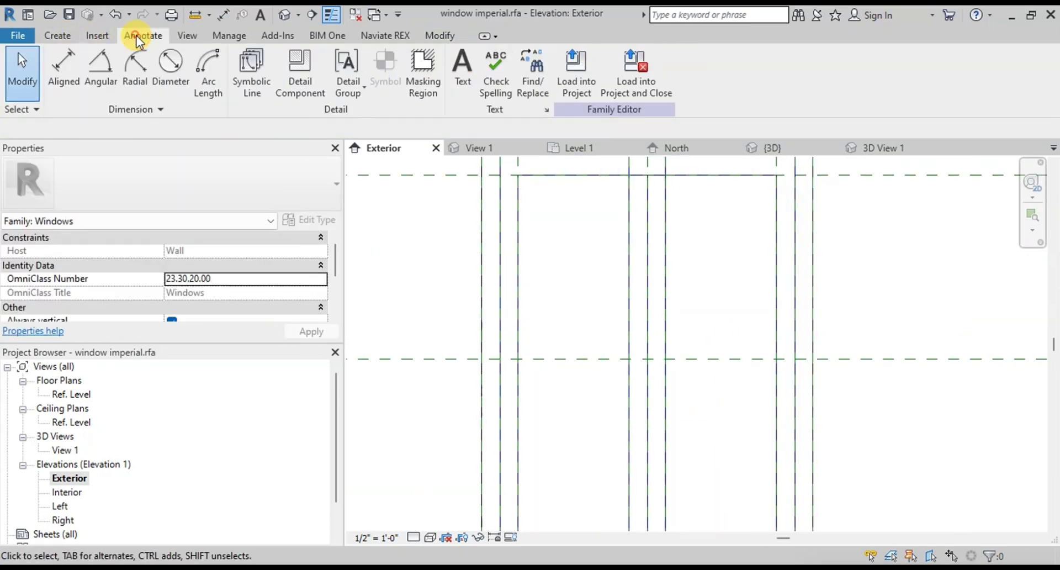
pyautogui.click(254, 82)
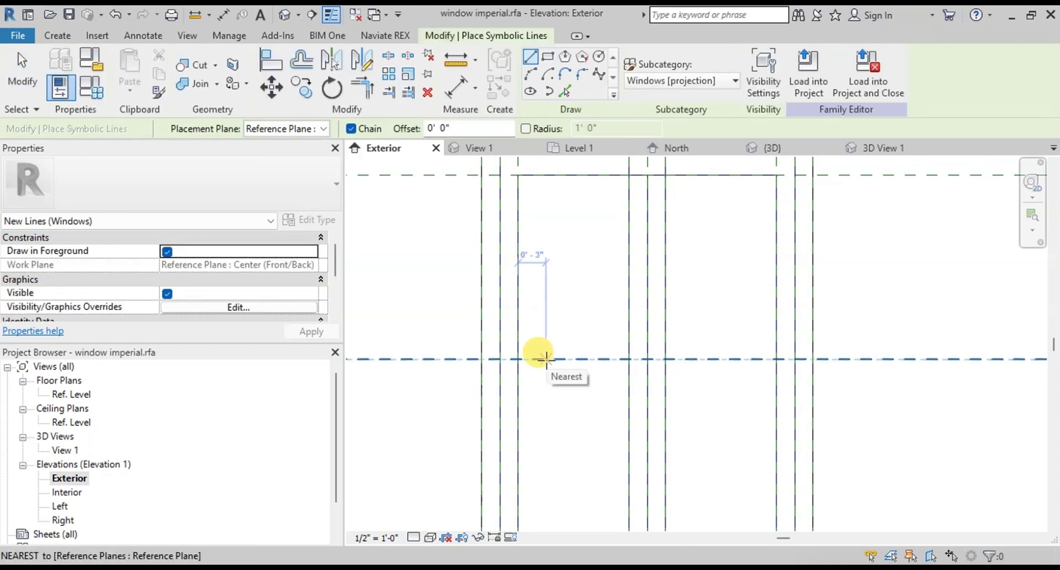
pyautogui.click(545, 359)
pyautogui.scroll(3, 593, 356)
pyautogui.click(602, 358)
pyautogui.press('Escape')
pyautogui.press('Escape')
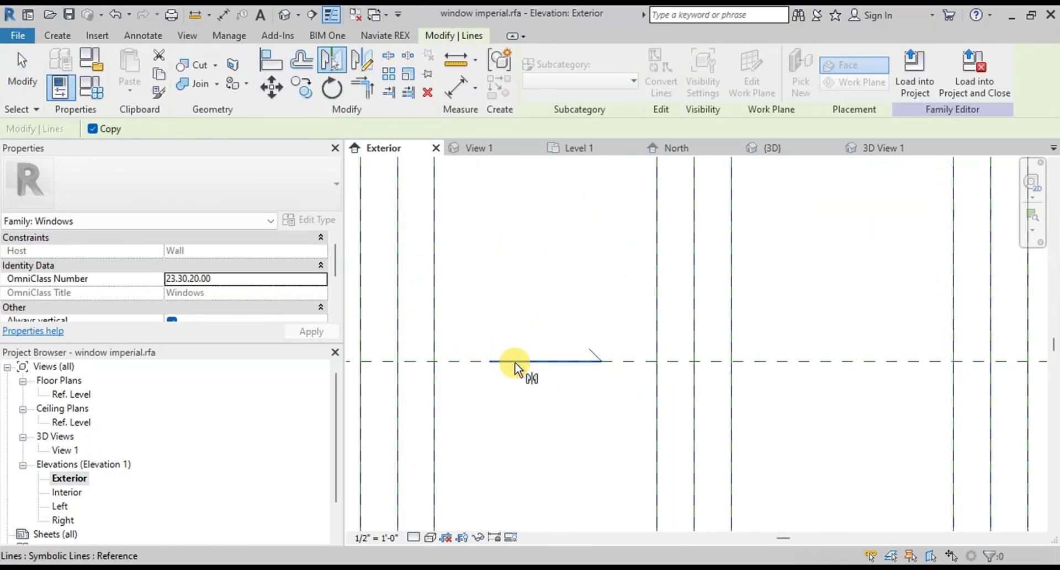
# - Mirror the arrow across the window centre, then load the family into the project
pyautogui.press('Escape')
pyautogui.moveTo(469, 276); pyautogui.dragTo(595, 405)
pyautogui.press('m')
pyautogui.press('m')
pyautogui.click(694, 265)
pyautogui.click(572, 313)
pyautogui.scroll(-2, 577, 317)
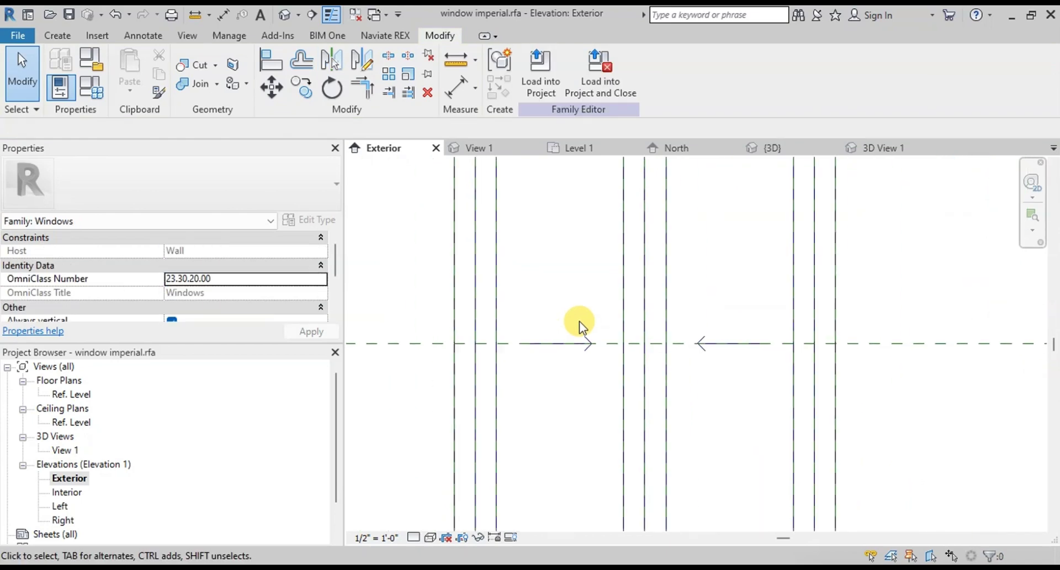
pyautogui.scroll(-1, 578, 320)
pyautogui.click(540, 81)
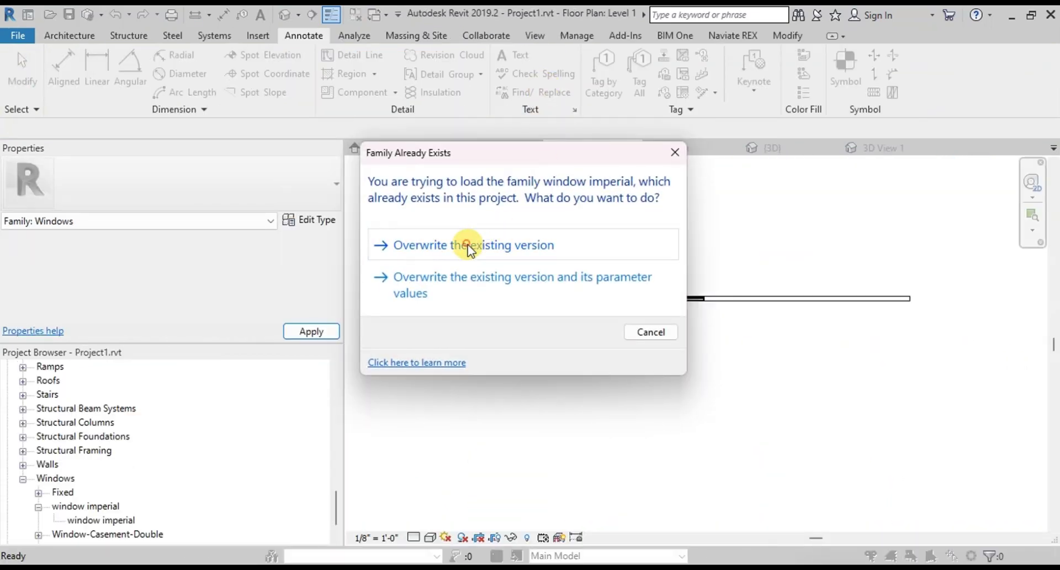
# - Overwrite the existing window family and inspect the 6'-0" window's arrows in WINDOW LEGEND
pyautogui.click(468, 244)
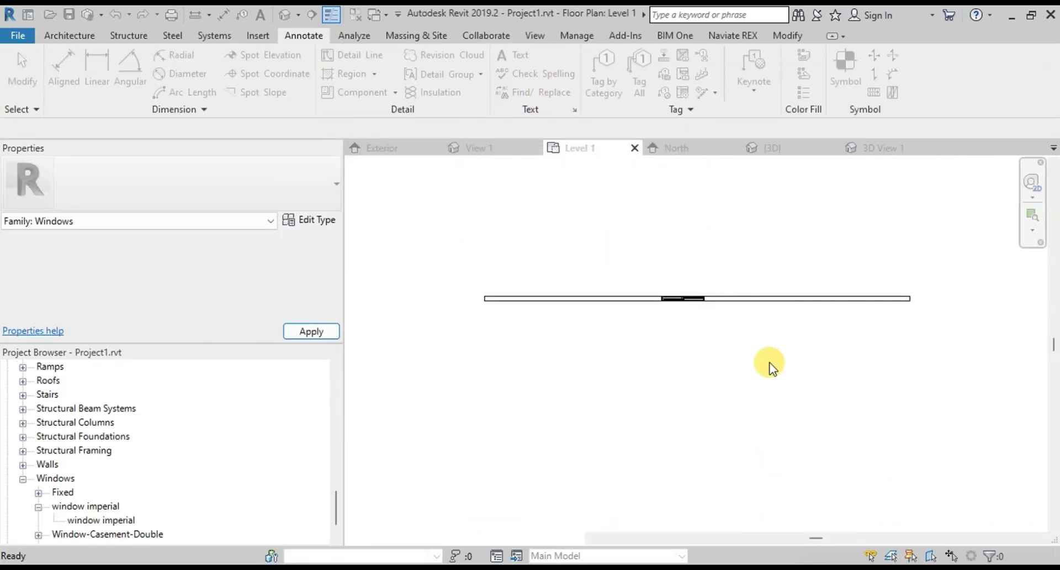
pyautogui.click(1053, 149)
pyautogui.click(977, 255)
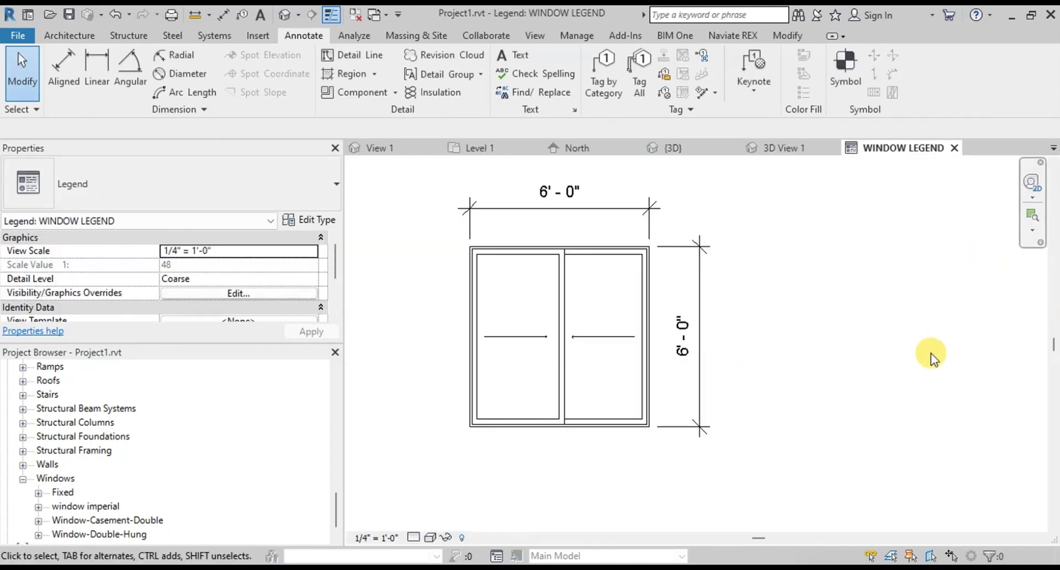
pyautogui.scroll(5, 563, 360)
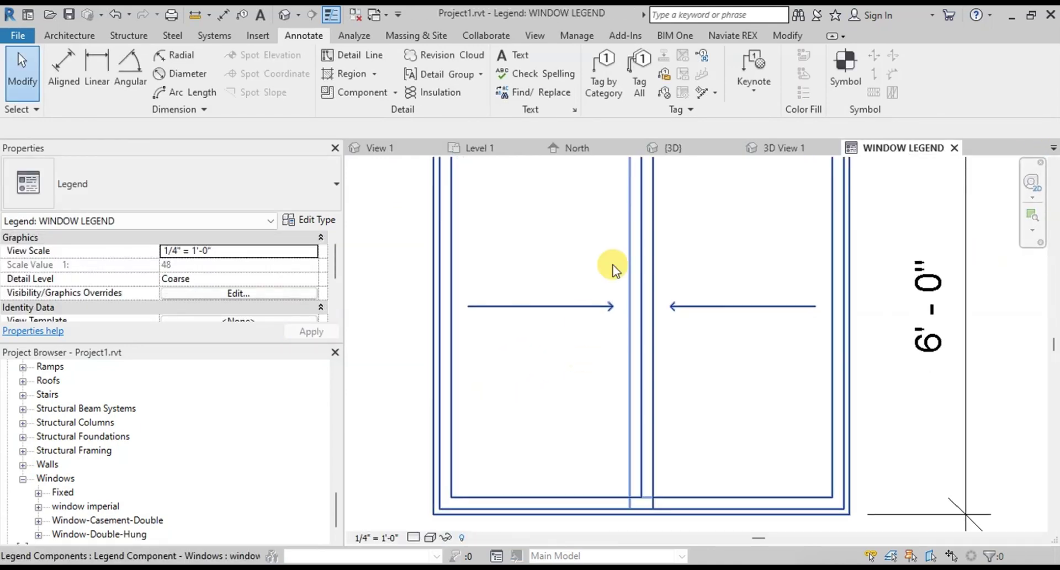
pyautogui.scroll(-3, 630, 345)
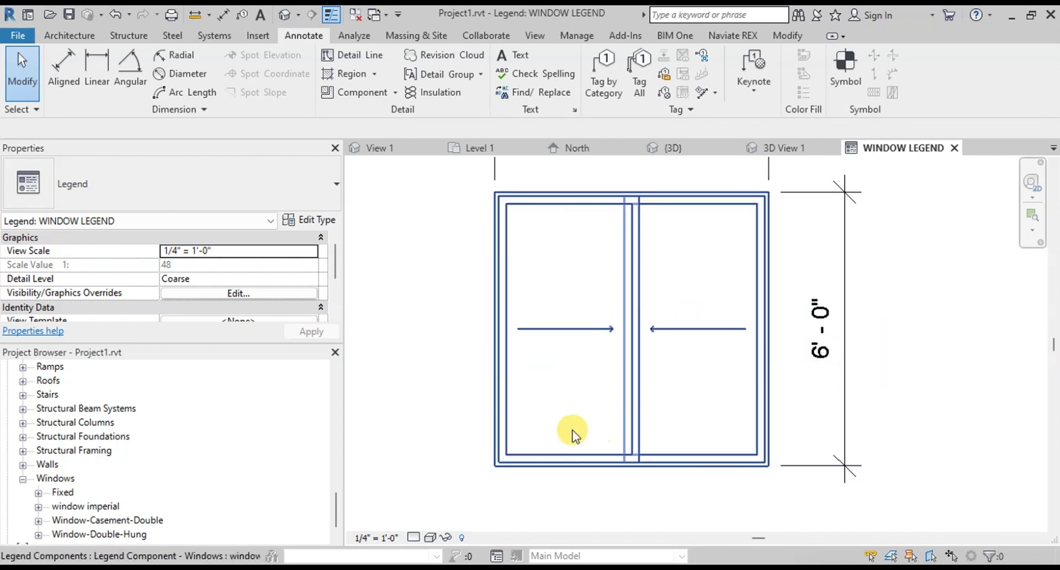
pyautogui.scroll(-2, 573, 434)
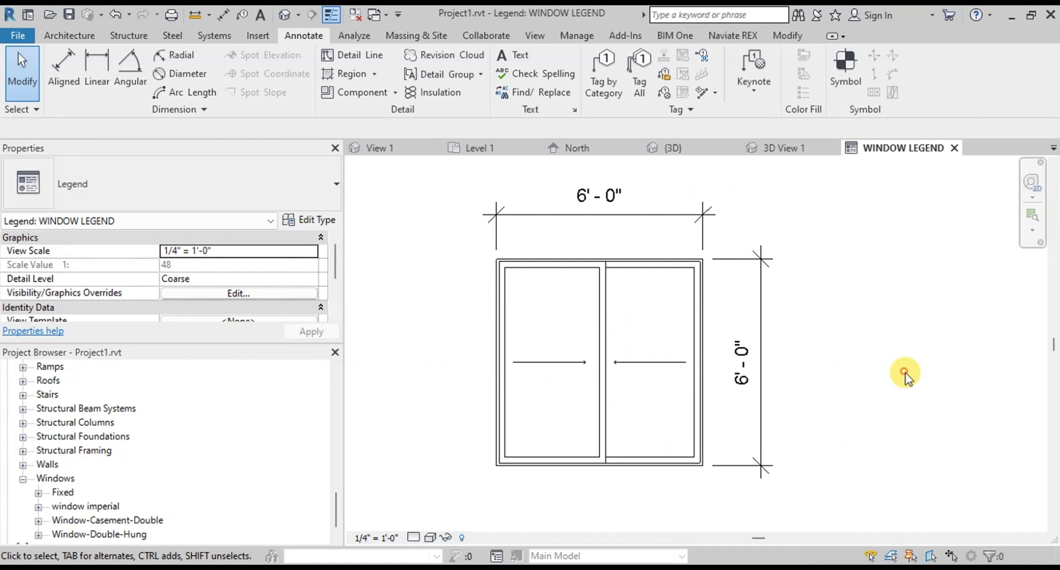